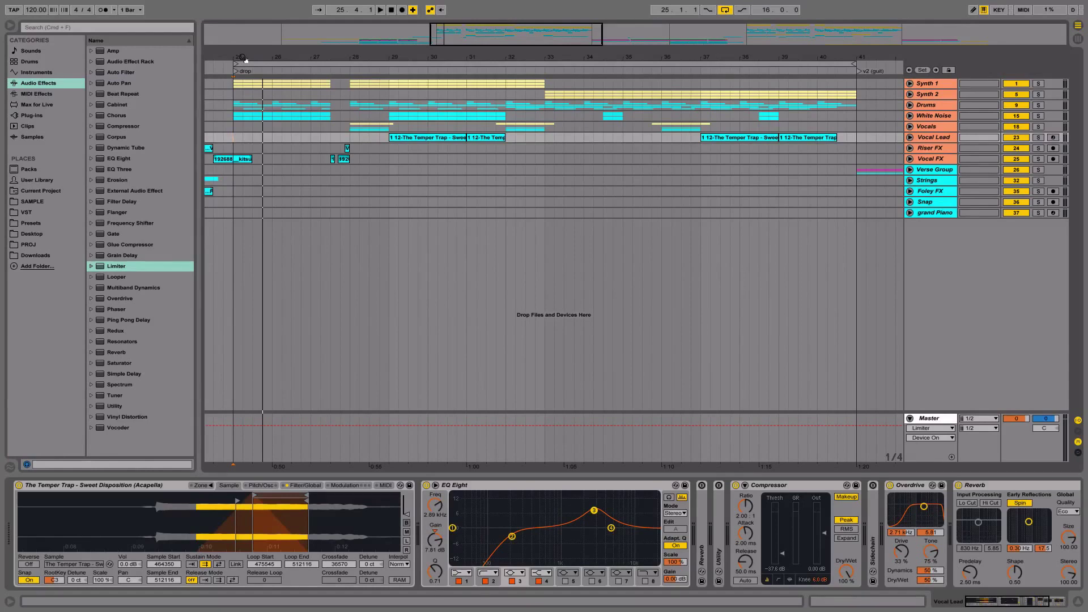
# - Play the full drop section from bar 25 and stop playback near its end
pyautogui.press('space')
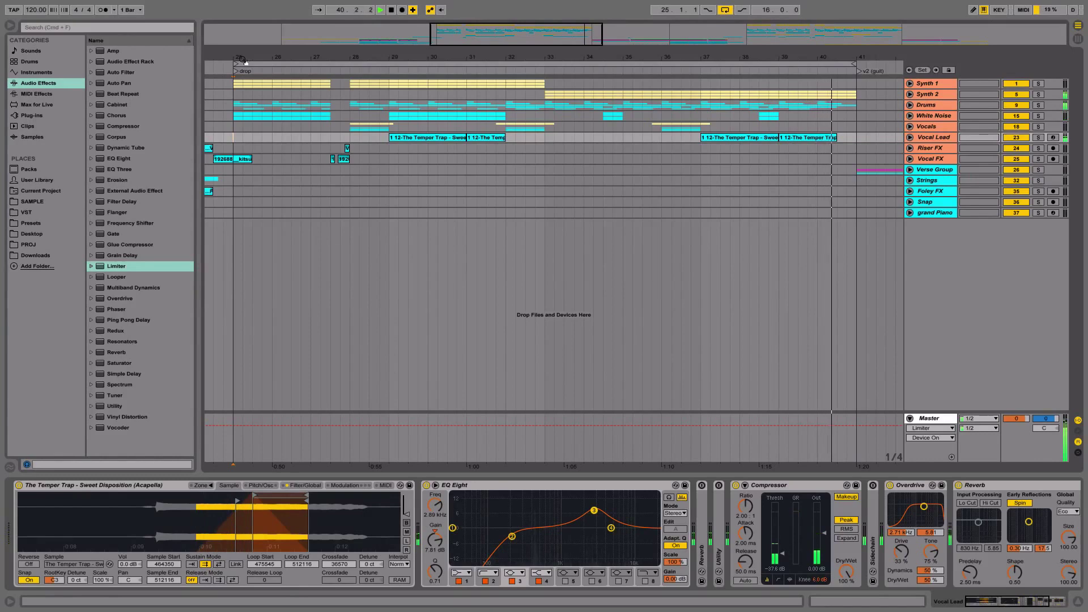
pyautogui.press('space')
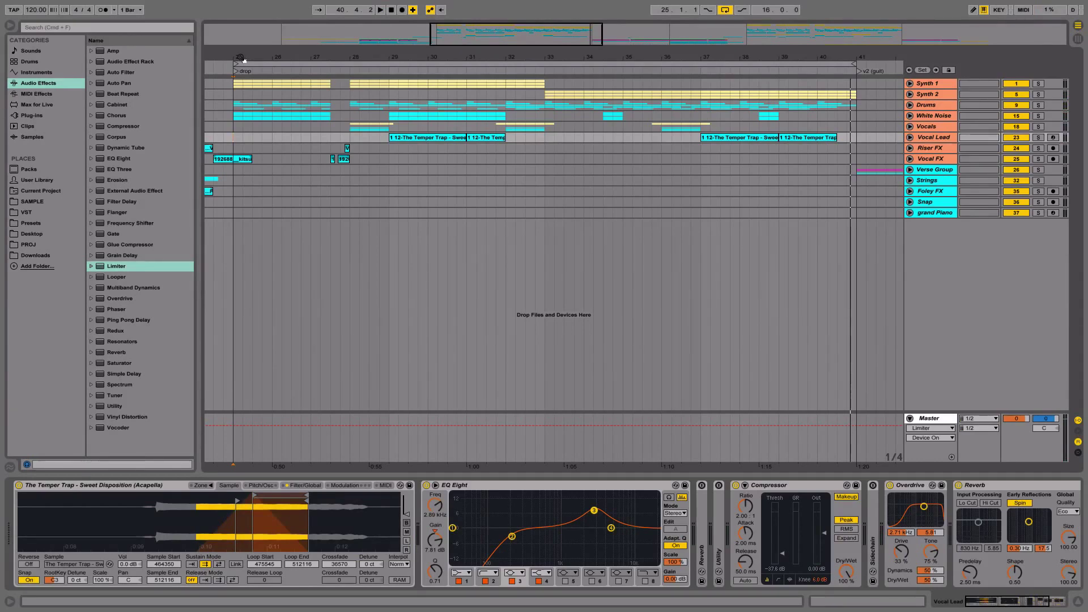
# - Unfold the Synth 1 group, solo it and audition the layered chords from bar 25
pyautogui.click(929, 86)
pyautogui.click(910, 84)
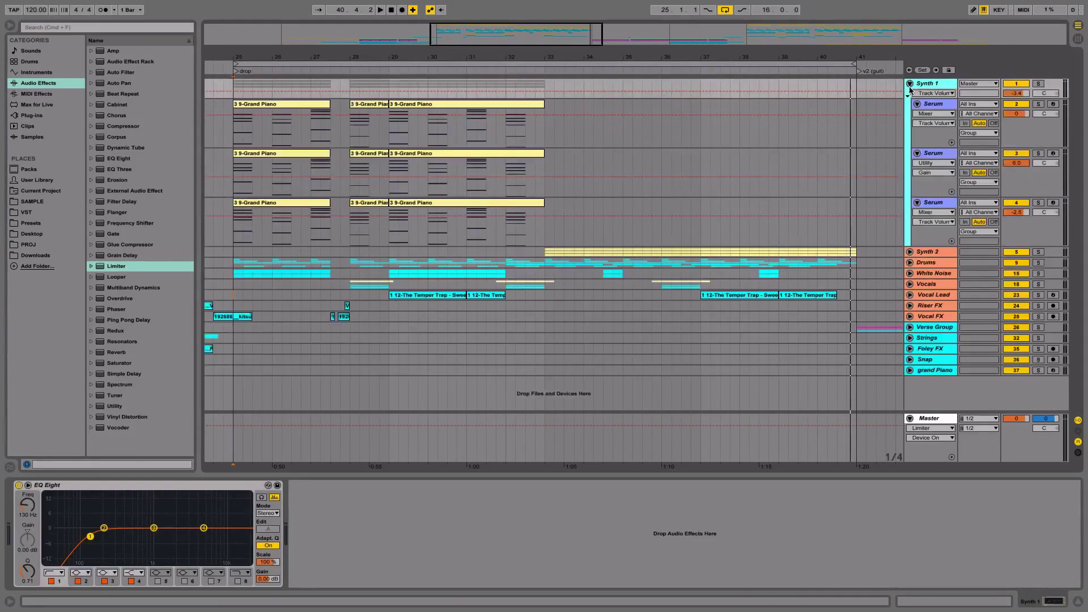
pyautogui.click(1038, 83)
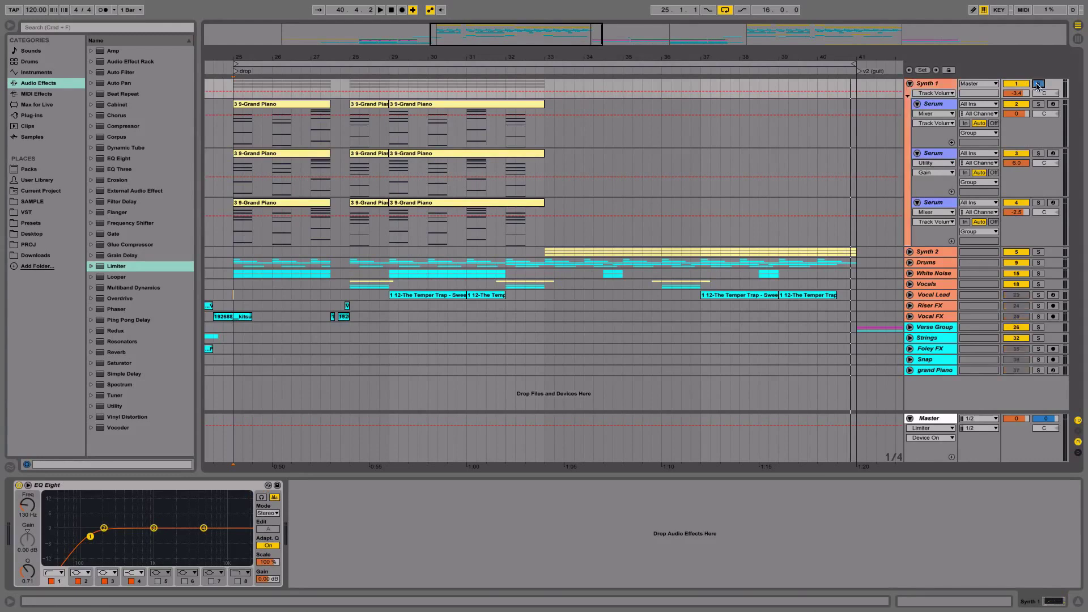
pyautogui.click(235, 133)
pyautogui.click(242, 55)
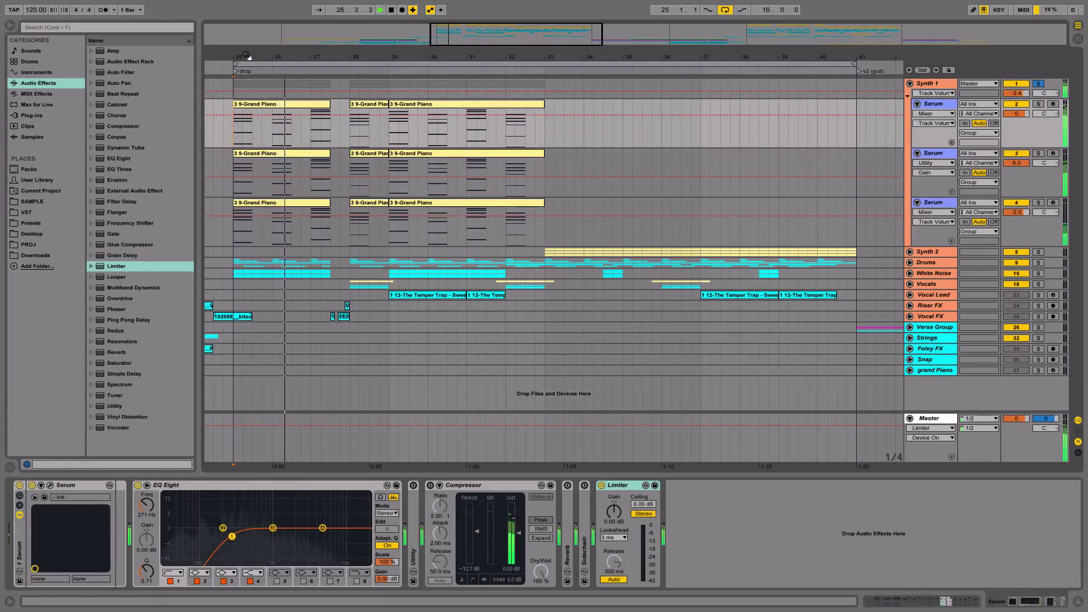
pyautogui.press('space')
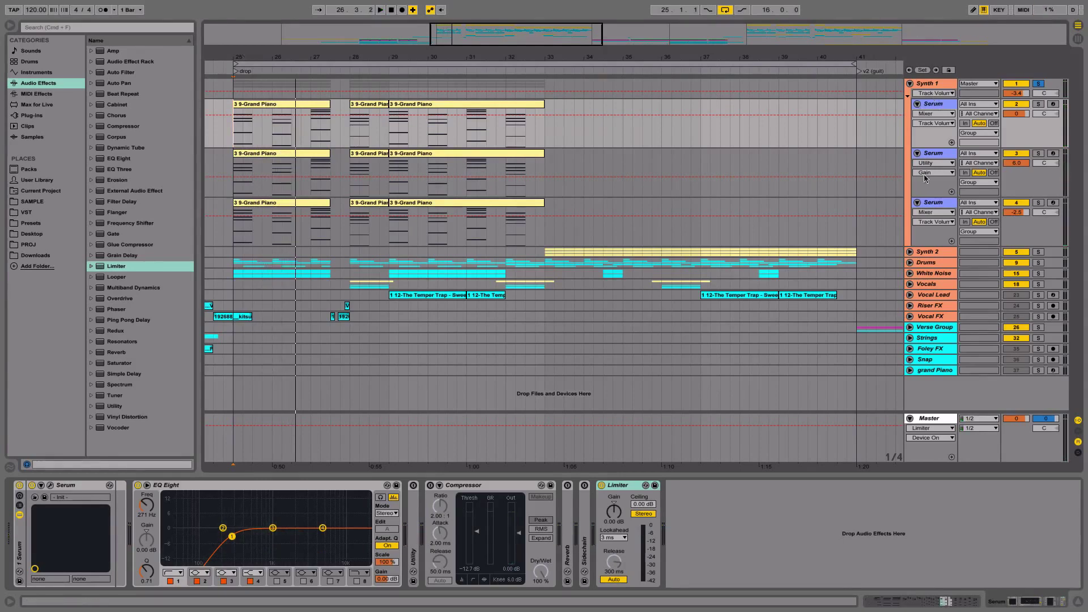
# - Open the first layer's Serum synth and examine Osc A's Jno wavetable and the unison detune of both oscillators
pyautogui.click(933, 107)
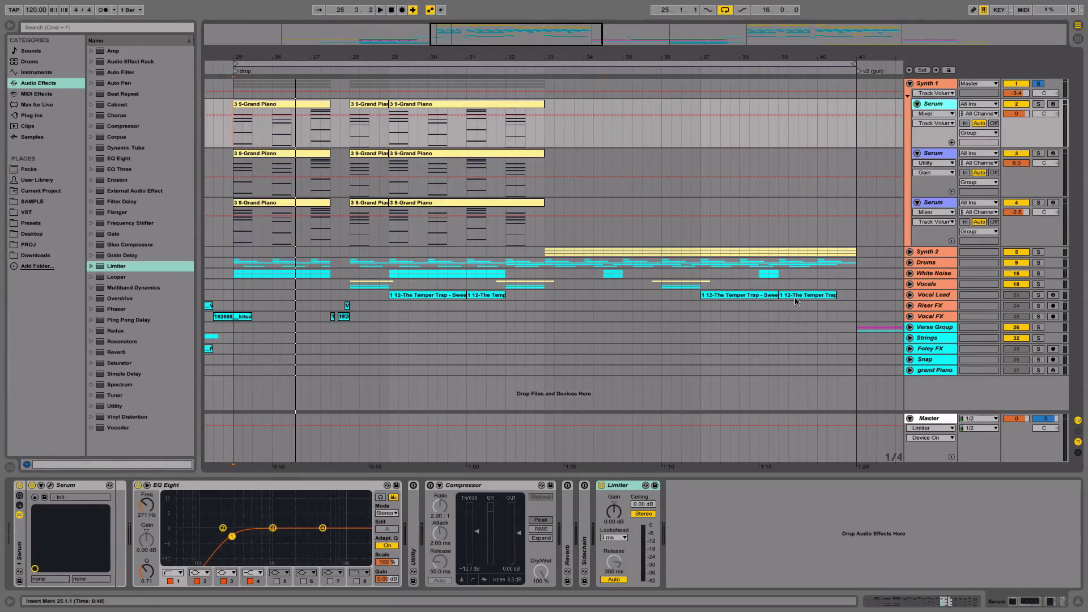
pyautogui.click(50, 485)
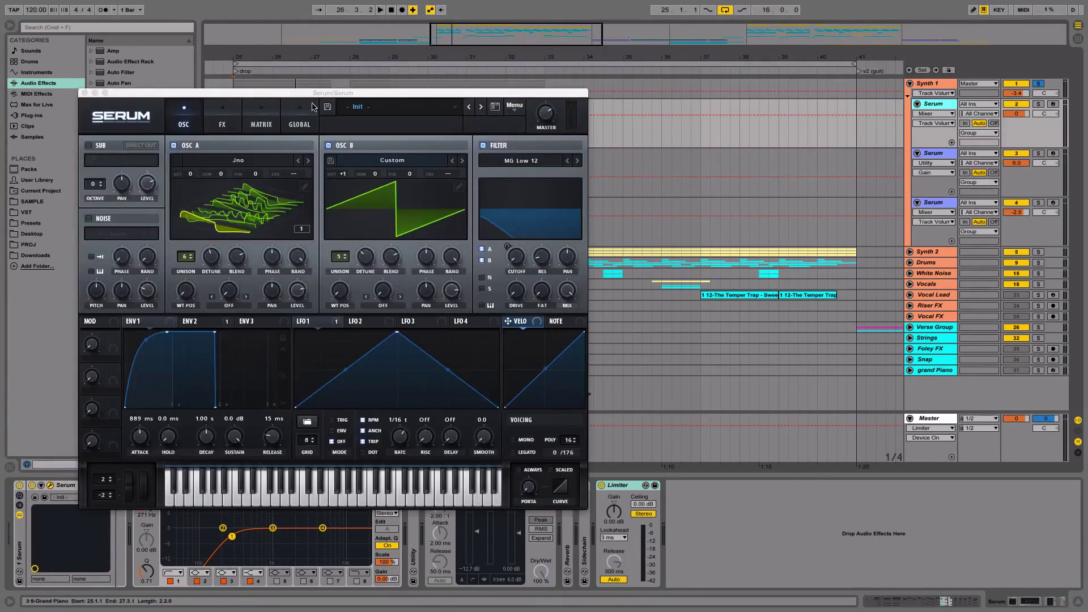
pyautogui.moveTo(274, 98); pyautogui.dragTo(482, 178)
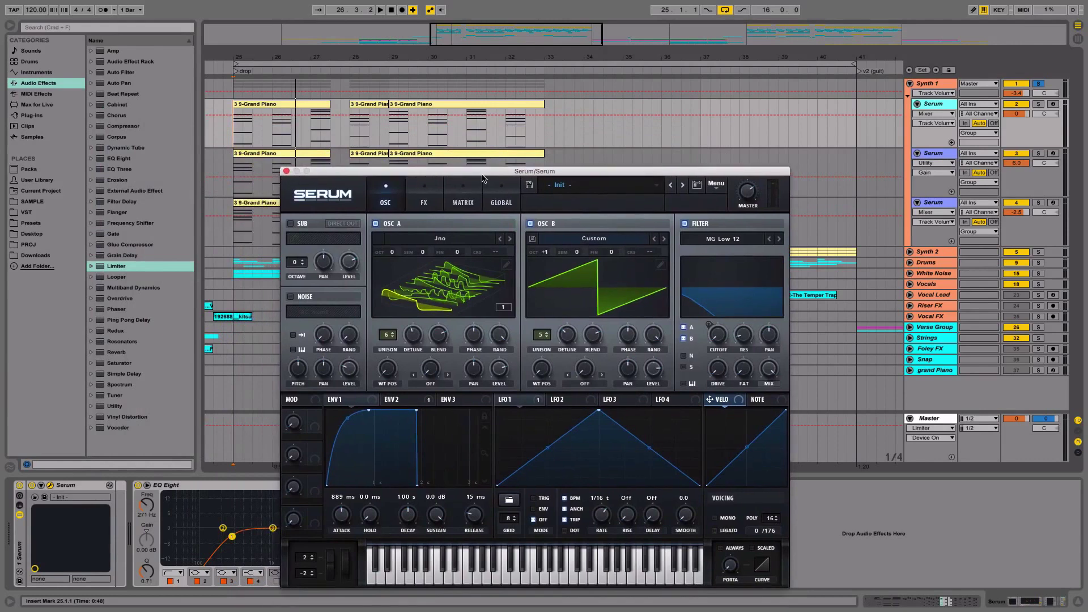
pyautogui.click(476, 239)
pyautogui.moveTo(462, 252)
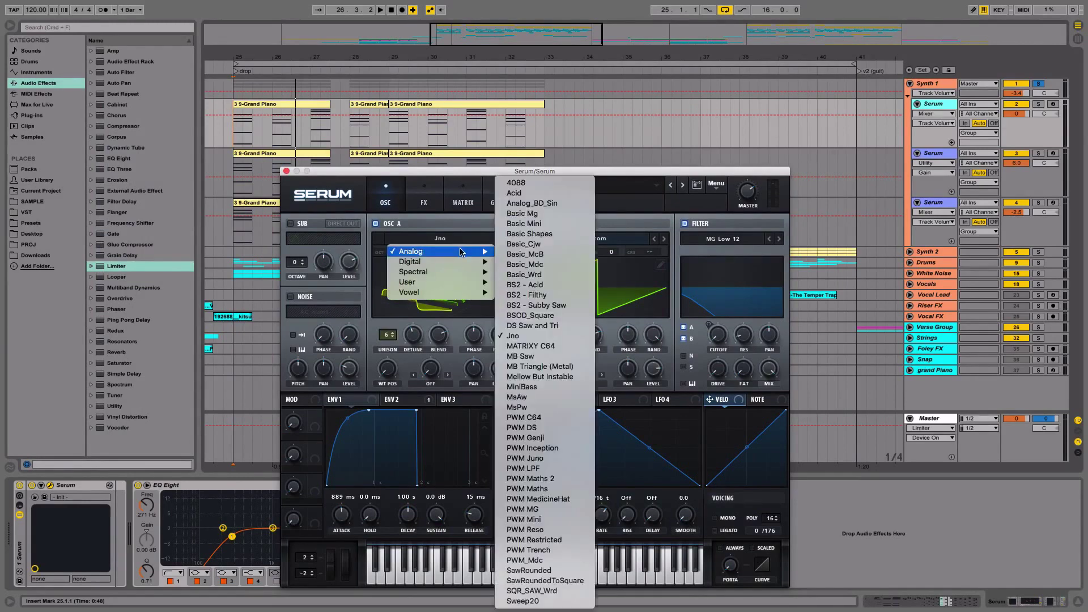
pyautogui.click(508, 336)
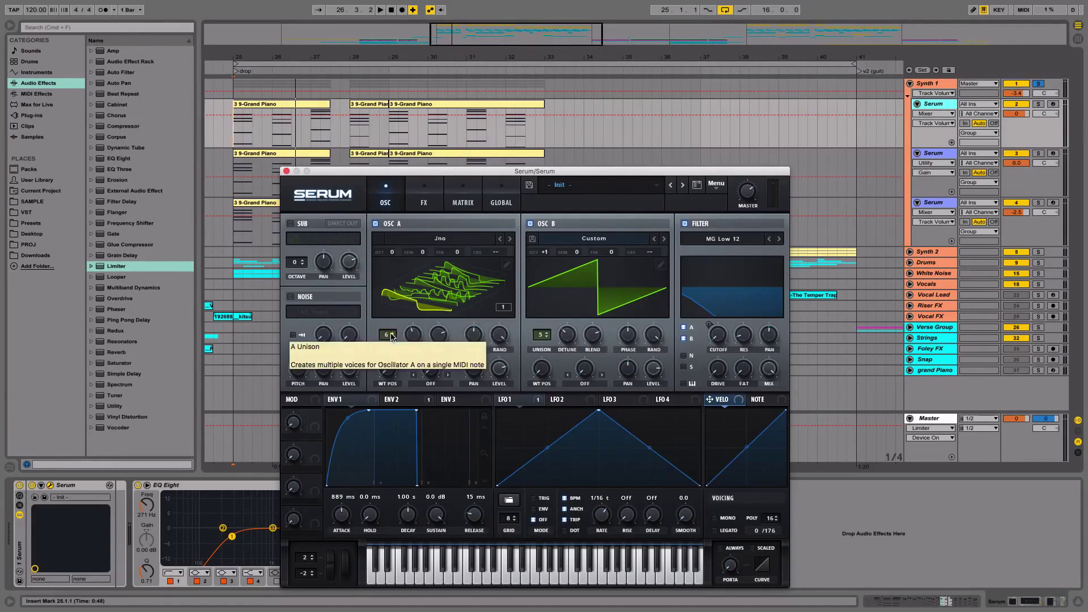
pyautogui.moveTo(413, 335); pyautogui.dragTo(416, 341)
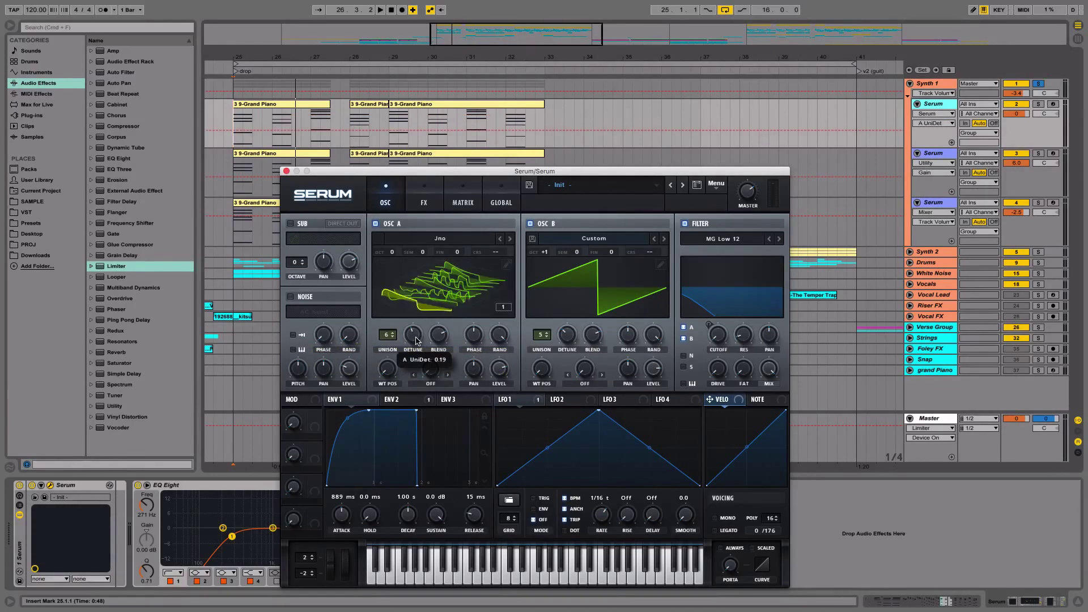
pyautogui.click(567, 336)
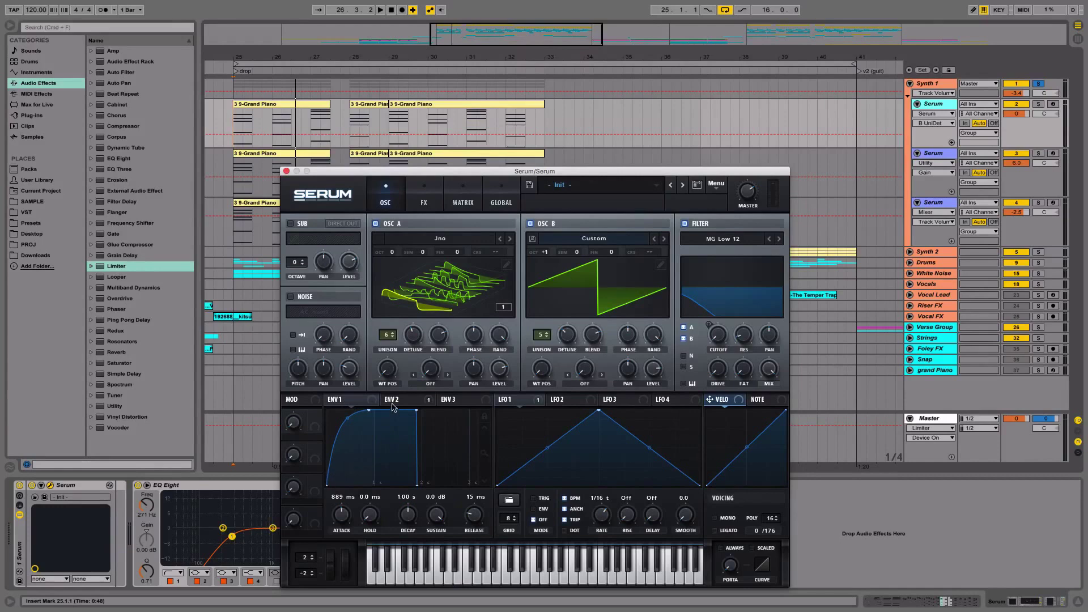
# - Solo the first Serum layer and compare its sound with the MG Low 12 filter switched off and on
pyautogui.click(1038, 104)
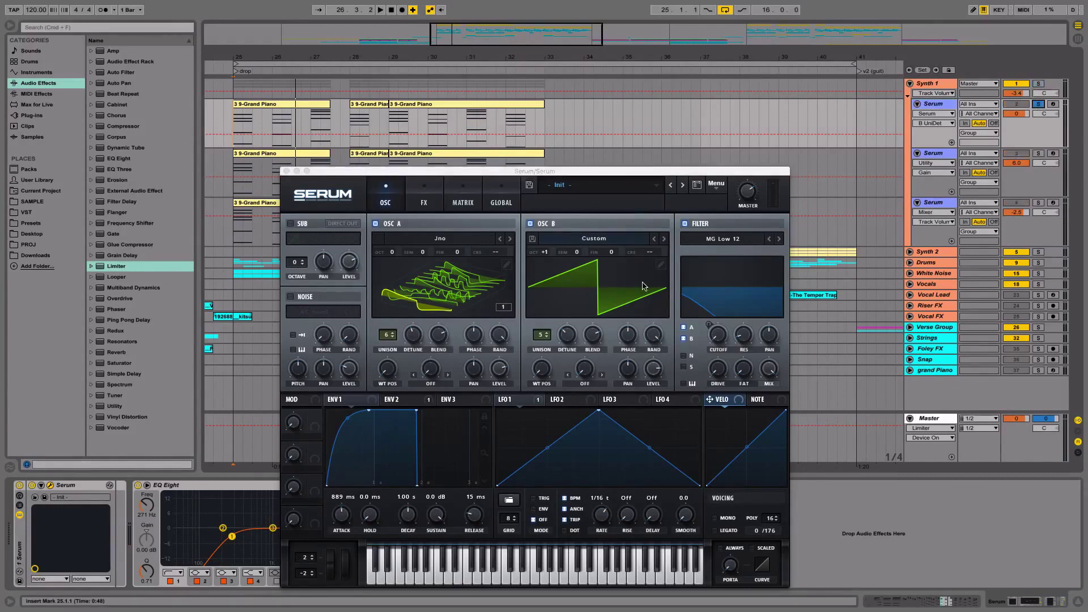
pyautogui.press('space')
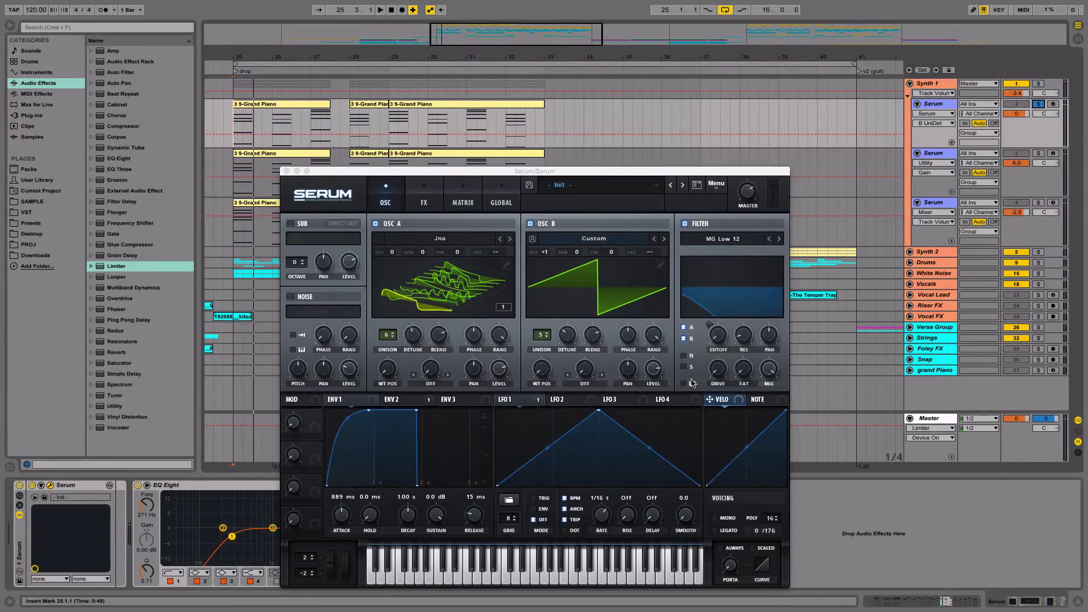
pyautogui.rightClick(717, 336)
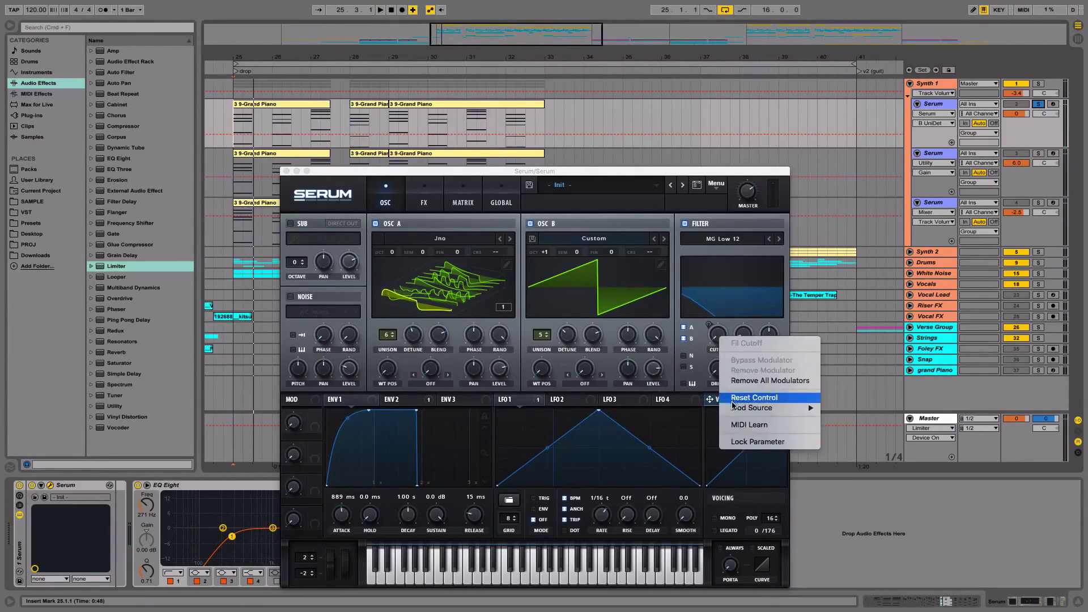
pyautogui.click(684, 227)
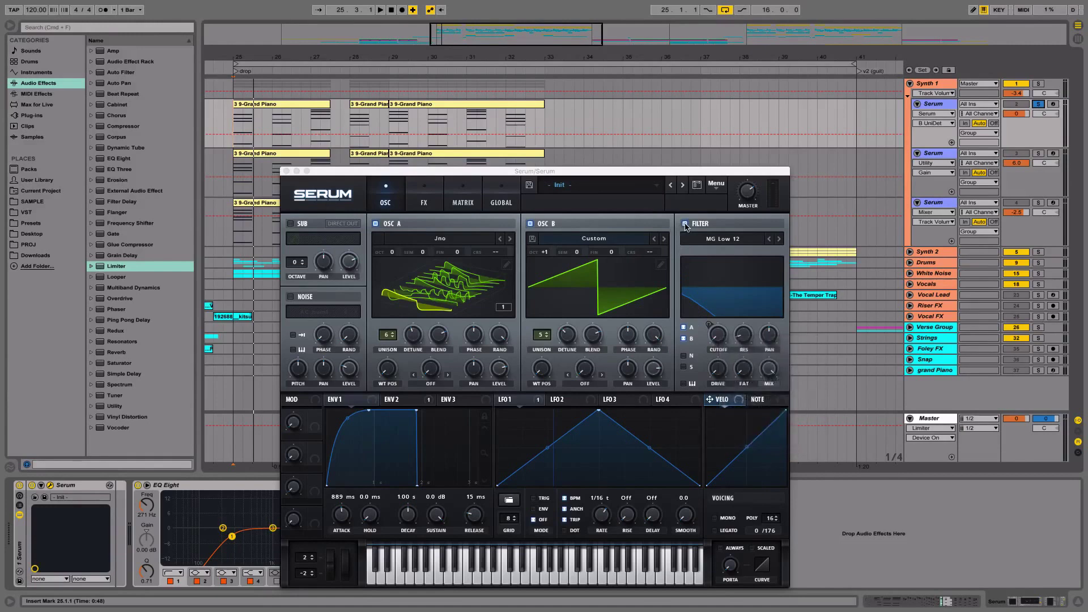
pyautogui.click(685, 224)
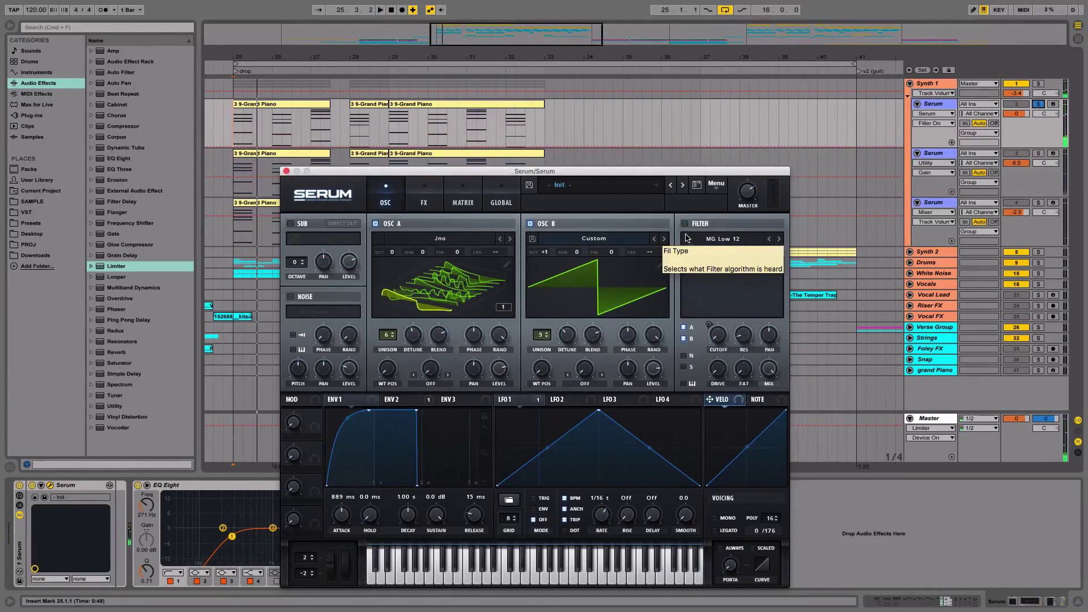
pyautogui.click(685, 224)
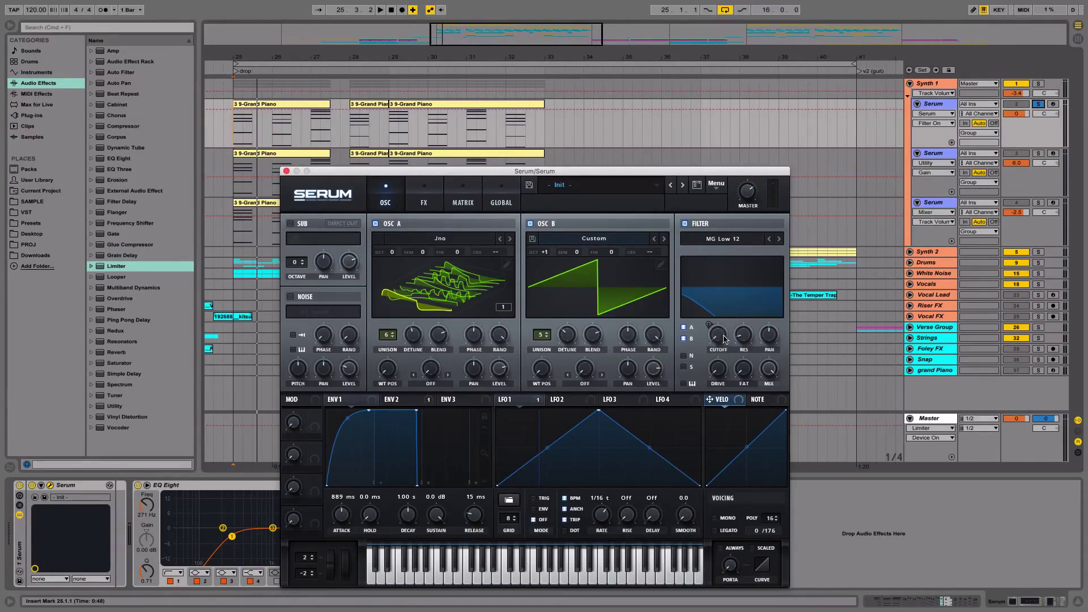
# - Check the filter cutoff's LFO 1 modulation and audition the first layer from bar 25
pyautogui.moveTo(719, 336)
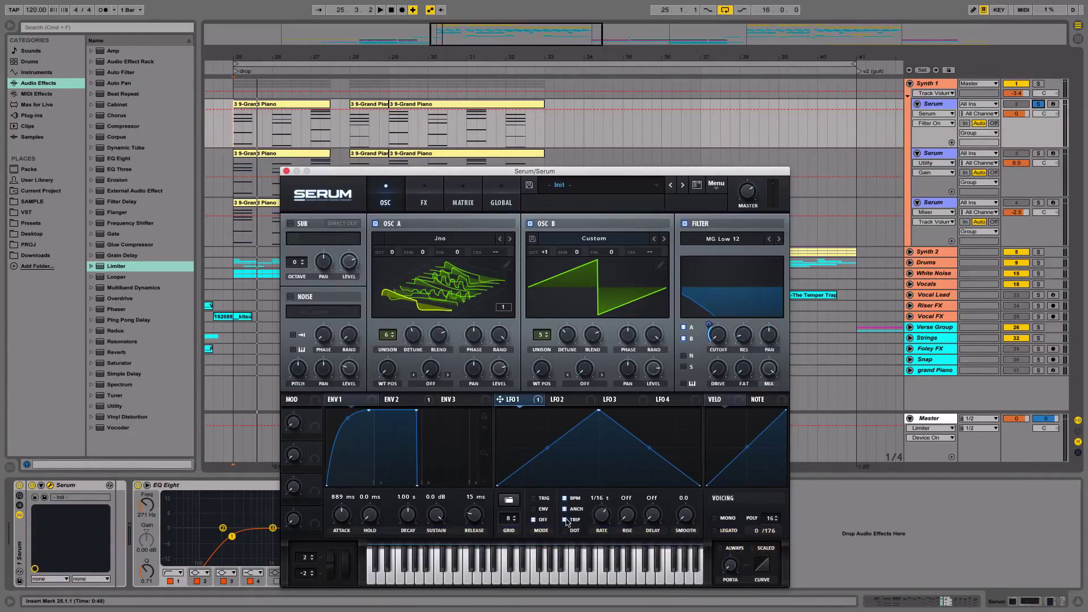
pyautogui.press('space')
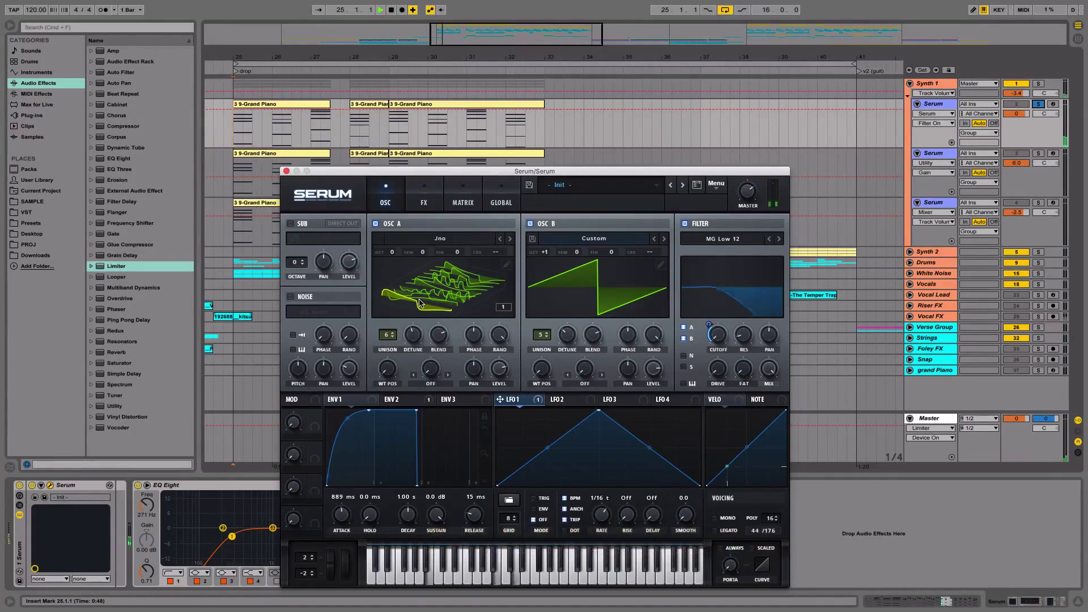
pyautogui.press('space')
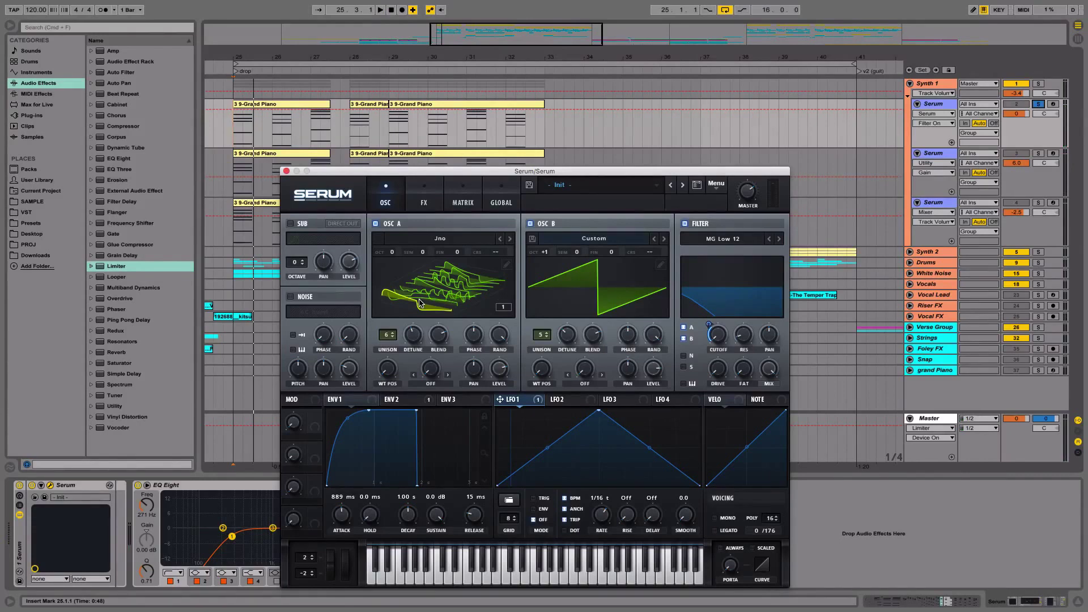
# - Close the first layer's Serum window and select its EQ Eight for review
pyautogui.click(287, 171)
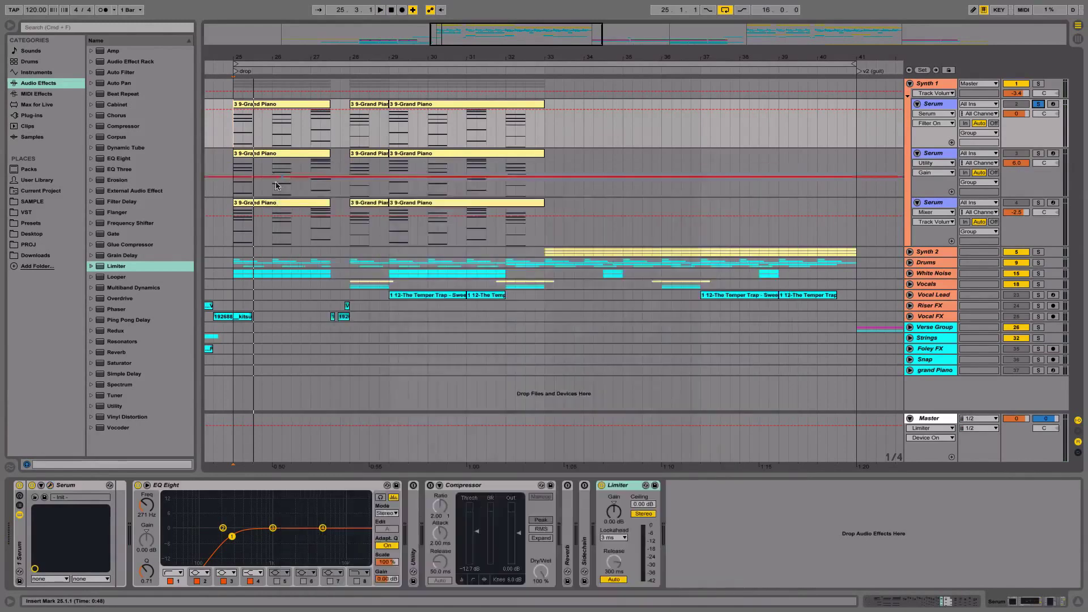
pyautogui.click(191, 484)
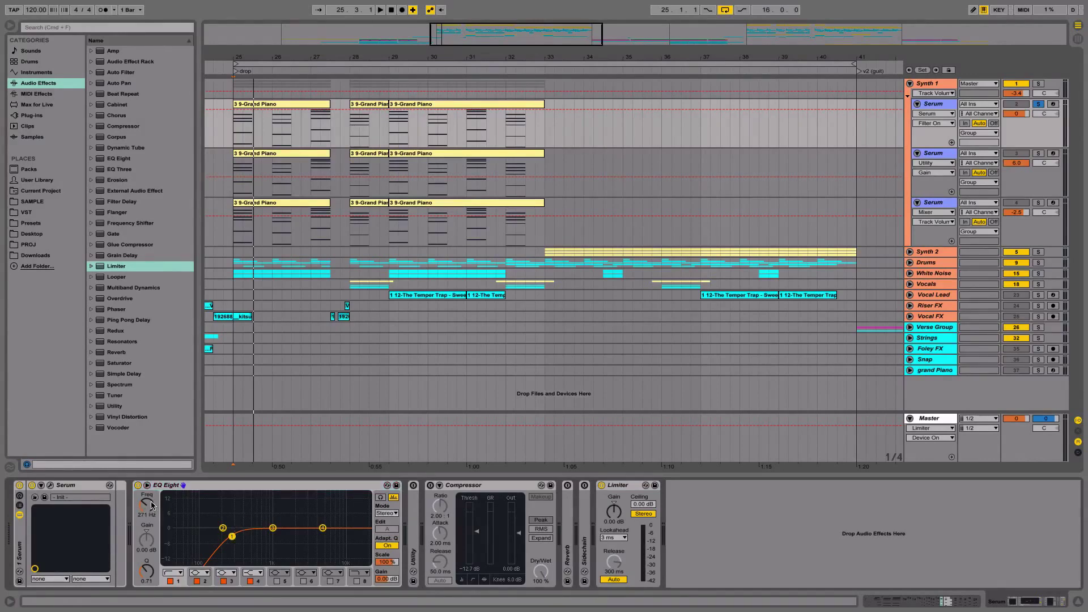
# - Solo the second Serum layer, open its synth and audition its sound
pyautogui.click(1038, 153)
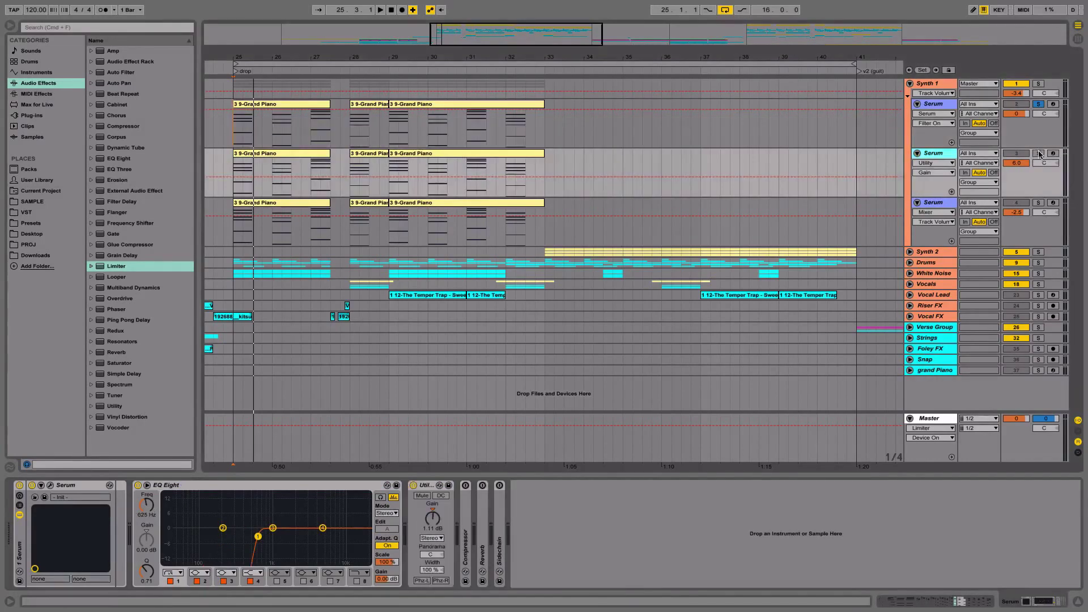
pyautogui.click(948, 154)
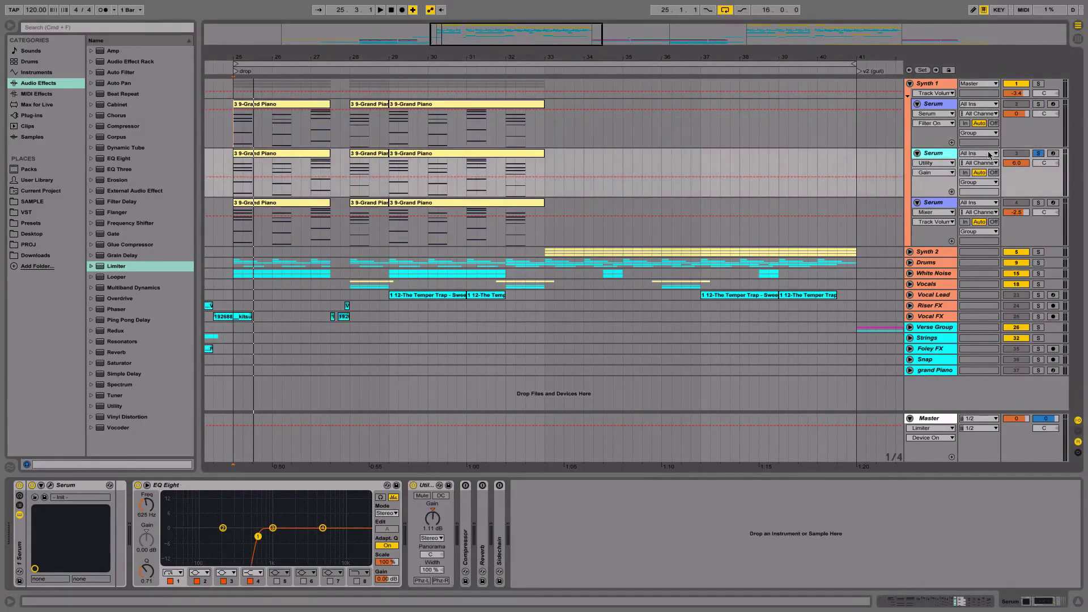
pyautogui.click(50, 486)
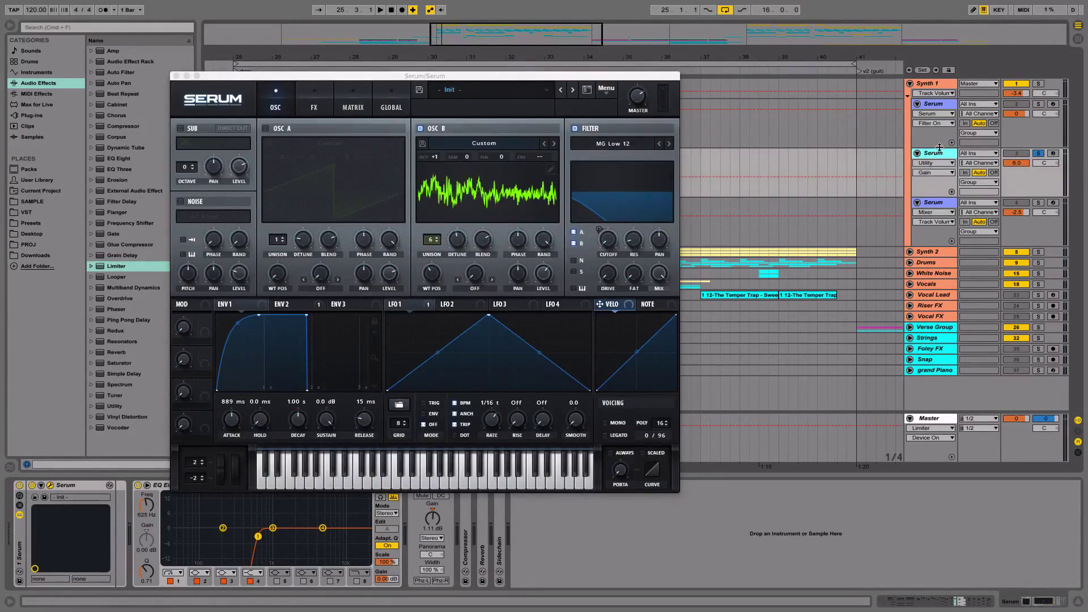
pyautogui.press('space')
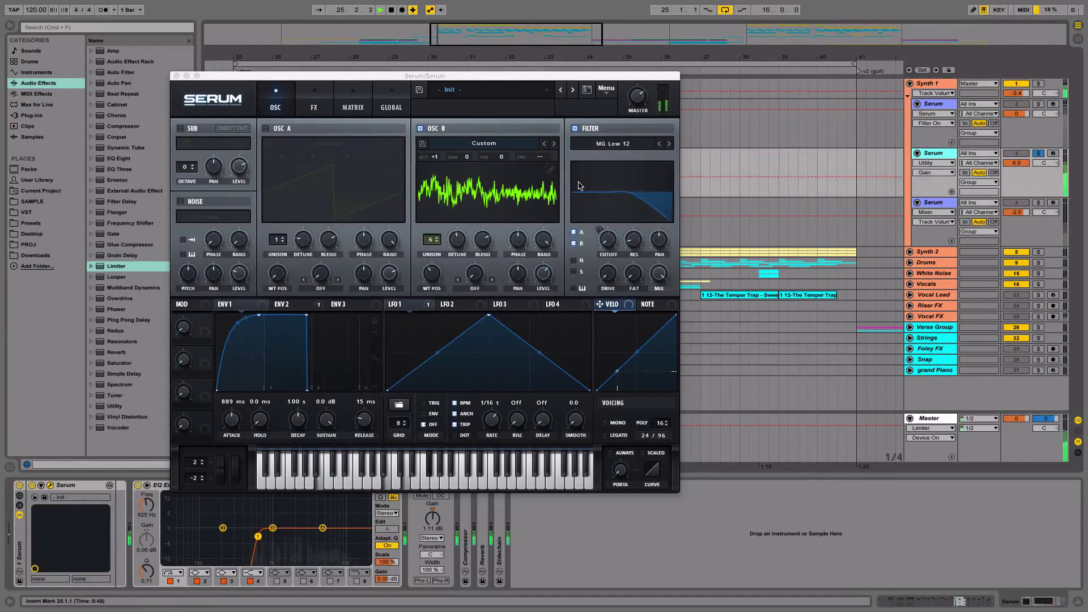
pyautogui.press('space')
# - Browse the Vowel wavetables for Osc B in the second layer's Serum, including DudaChoir, and close the synth window
pyautogui.click(484, 143)
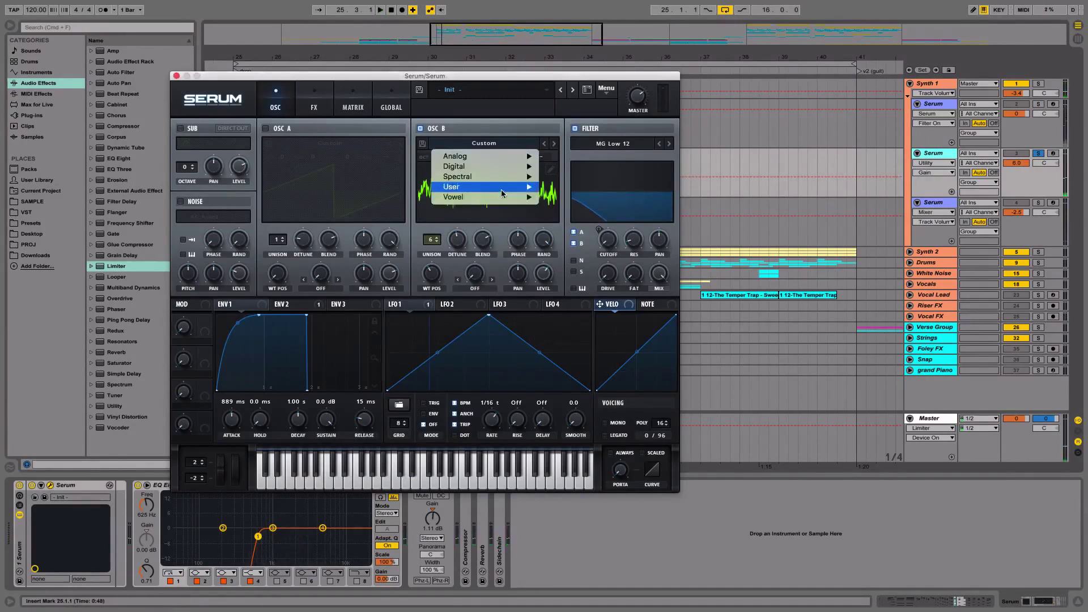
pyautogui.moveTo(510, 196)
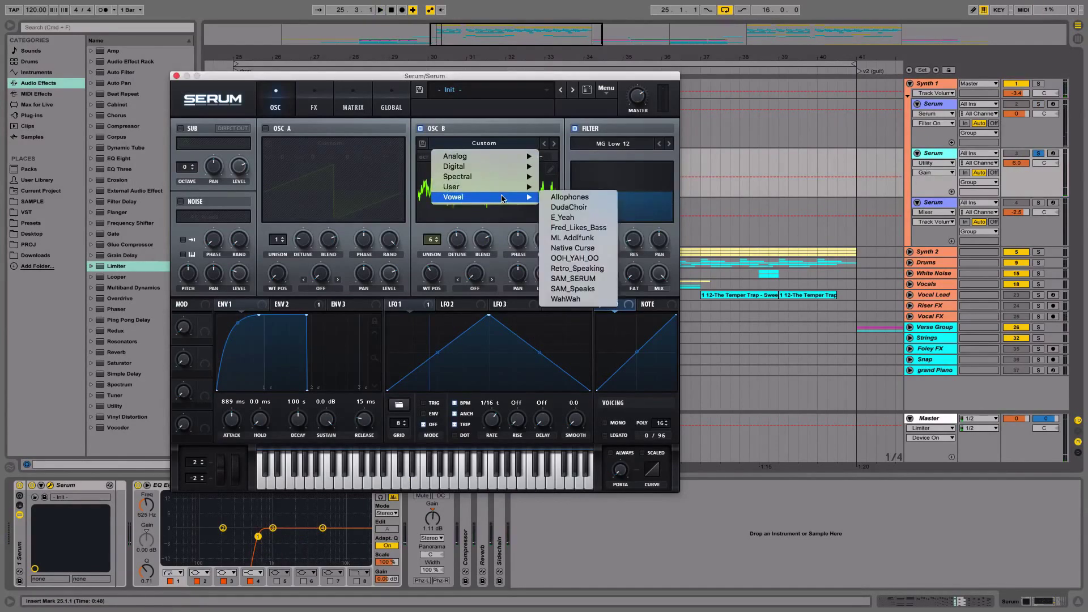
pyautogui.click(574, 207)
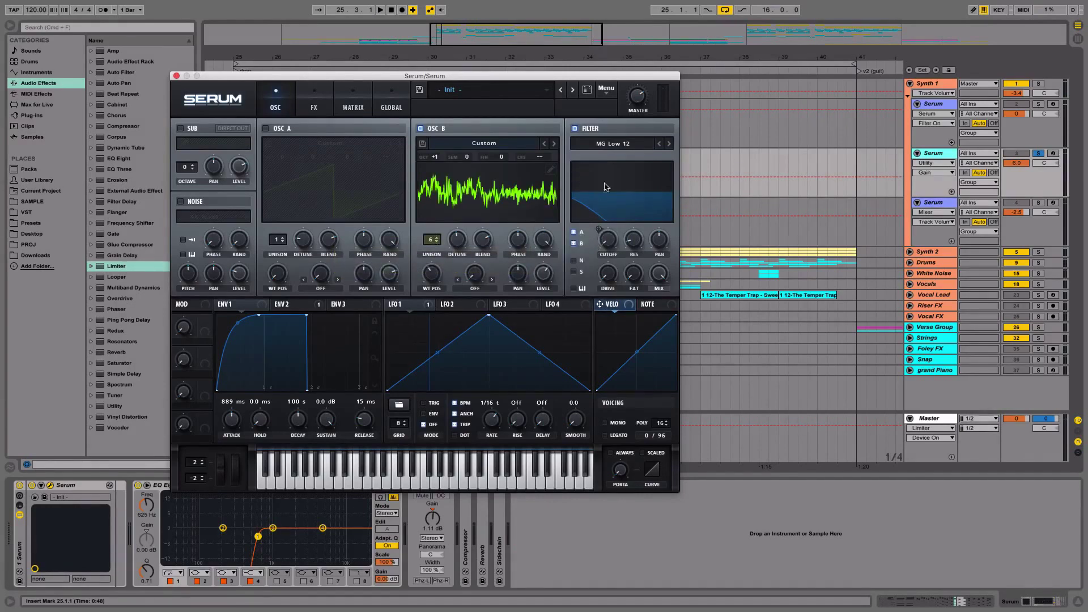
pyautogui.click(177, 76)
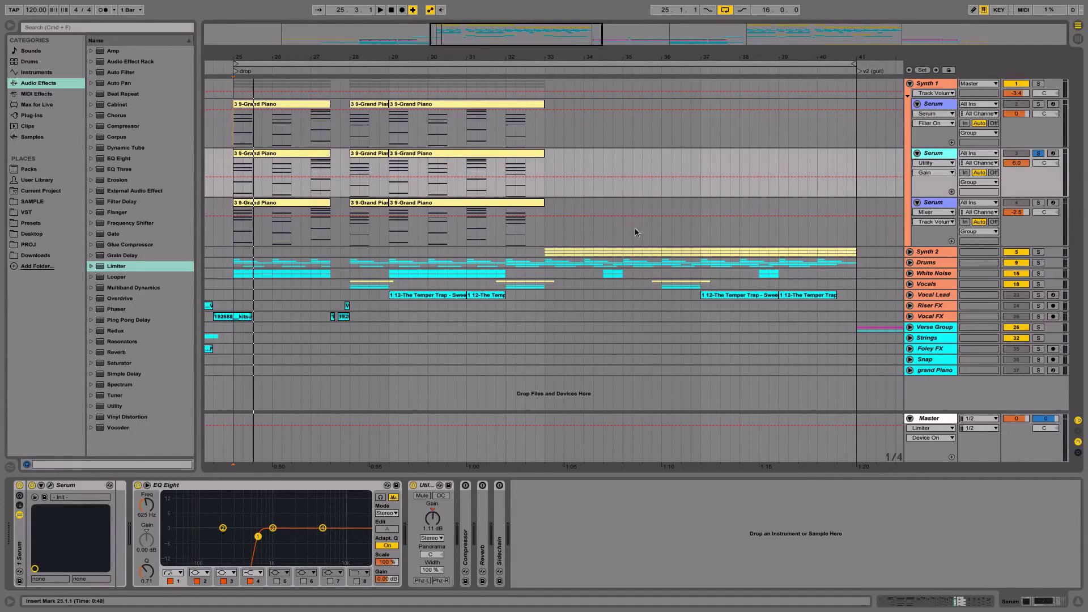
# - Solo the third Serum layer, open its synth and move the window clear of the layer's first clip
pyautogui.click(1040, 202)
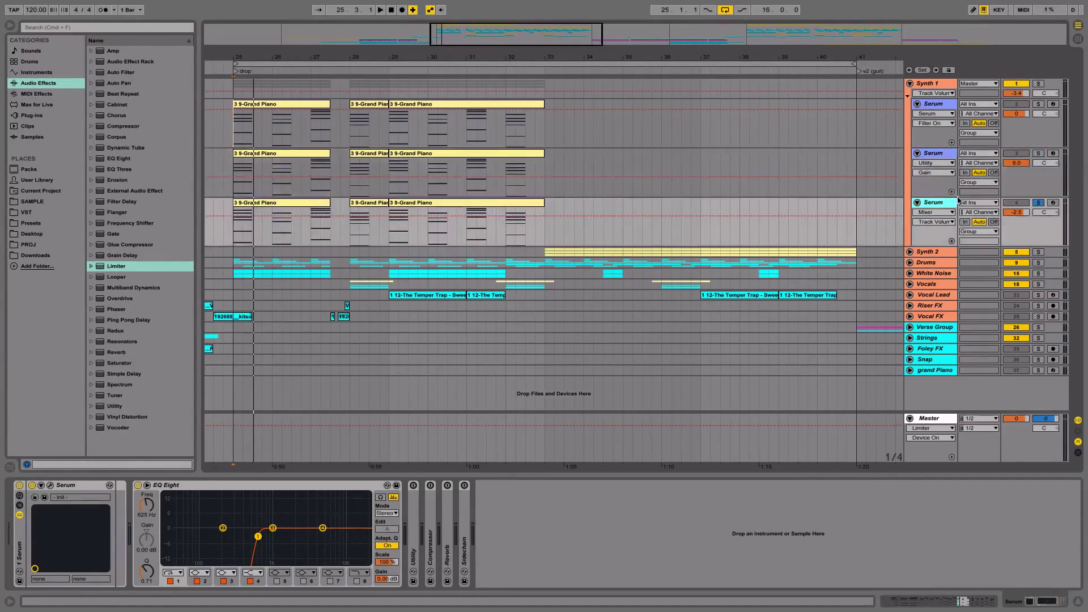
pyautogui.click(51, 485)
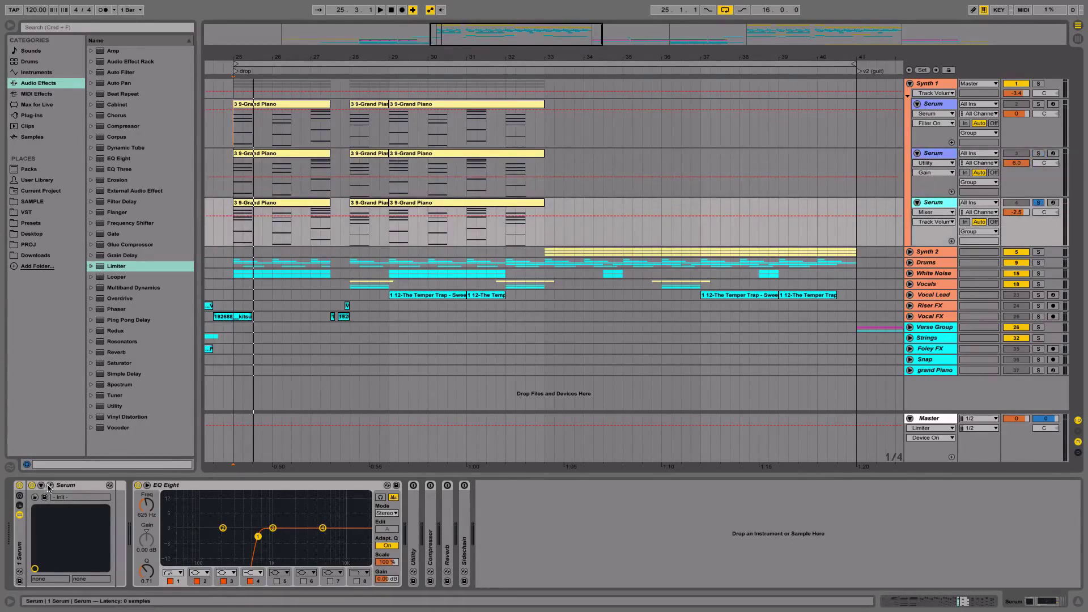
pyautogui.moveTo(236, 76); pyautogui.dragTo(538, 204)
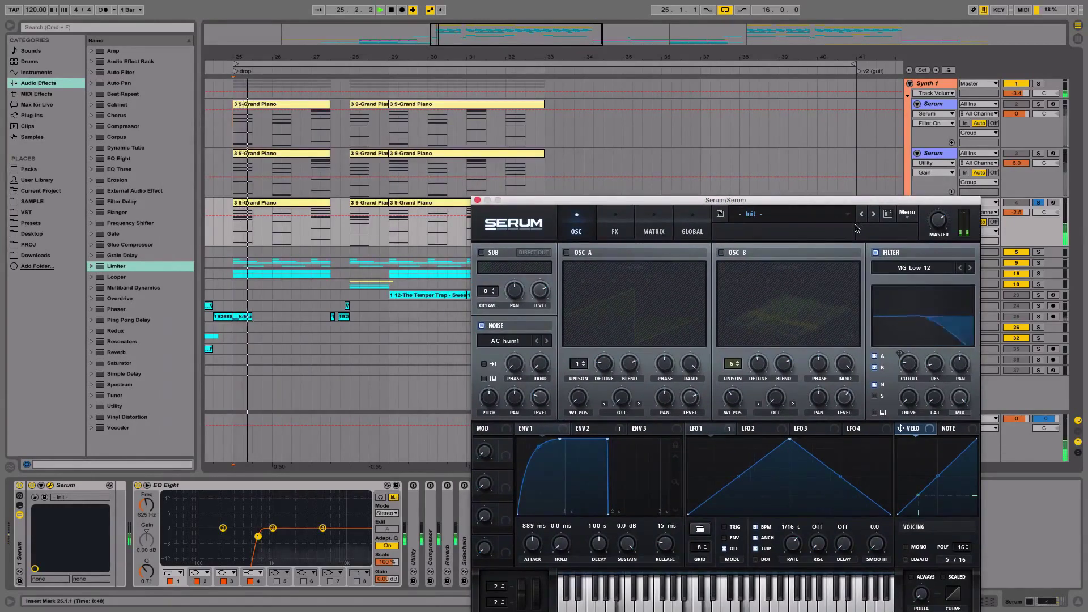
# - Compare the third layer's sound with Serum's MG Low 12 filter on and off, and leave the filter enabled
pyautogui.press('space')
pyautogui.press('space')
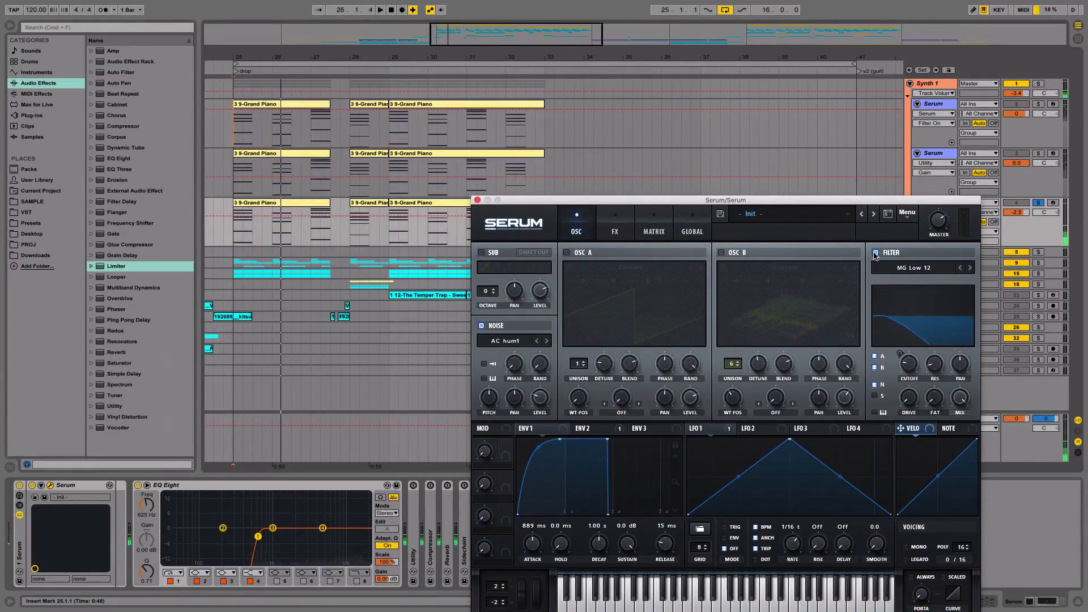
pyautogui.click(875, 252)
pyautogui.press('space')
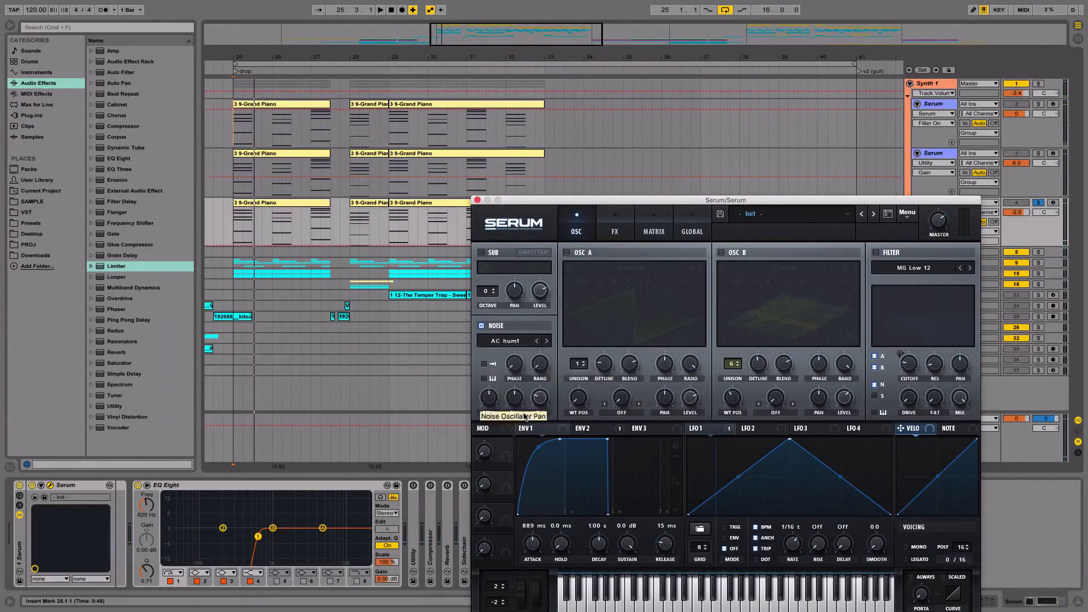
pyautogui.click(875, 252)
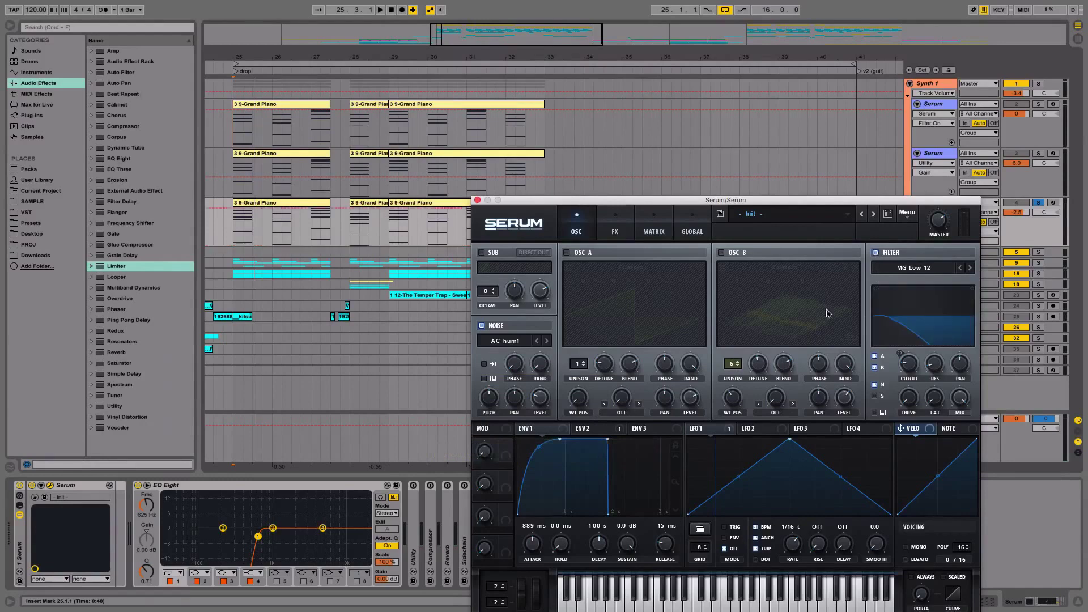
pyautogui.press('space')
pyautogui.press('space')
# - Unsolo the third layer, audition the whole Synth 1 group in solo and release the group's solo
pyautogui.click(1037, 202)
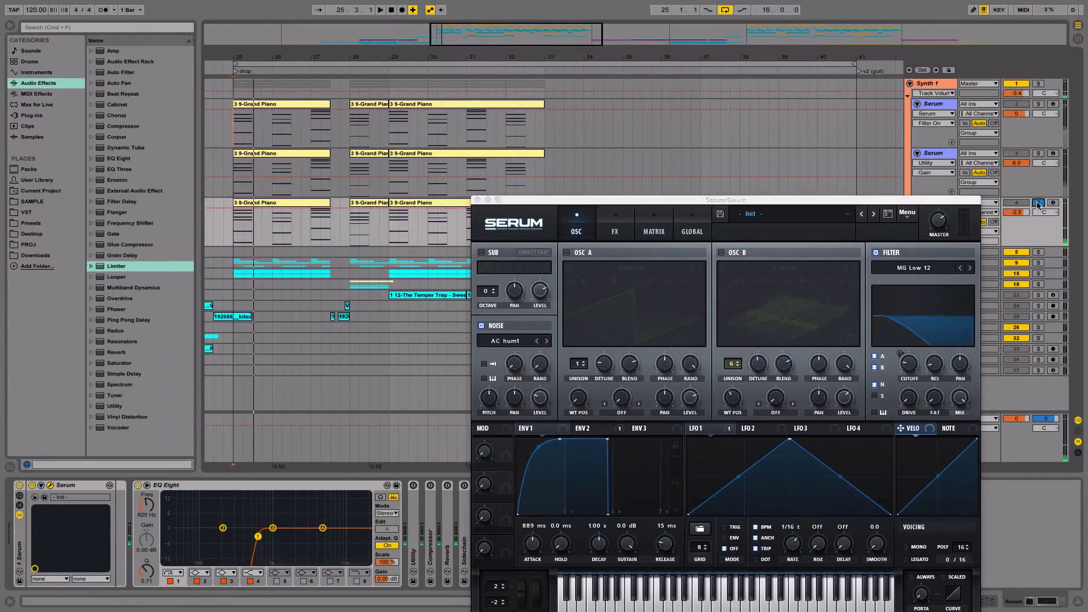
pyautogui.click(1040, 85)
pyautogui.press('space')
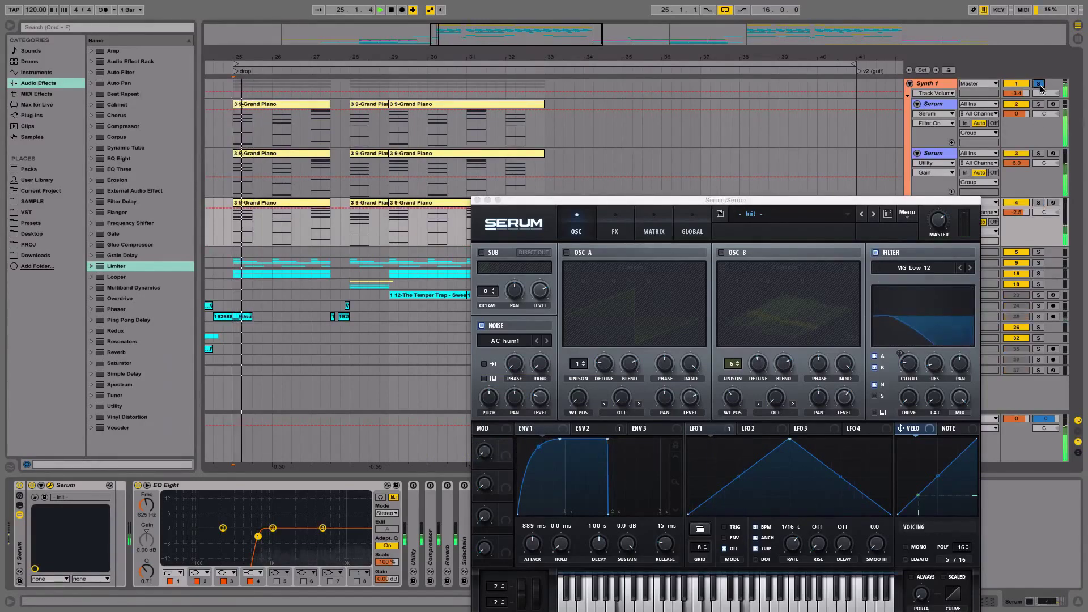
pyautogui.press('space')
pyautogui.click(1040, 84)
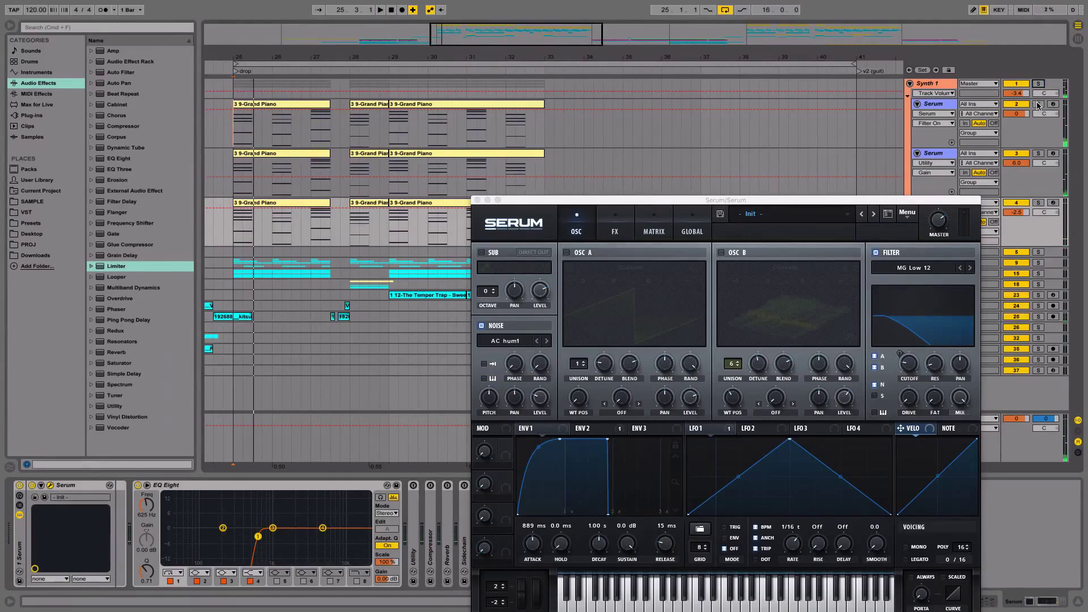
# - Close the Serum window and review the chord notes in the first layer's MIDI clip
pyautogui.click(477, 200)
pyautogui.doubleClick(285, 103)
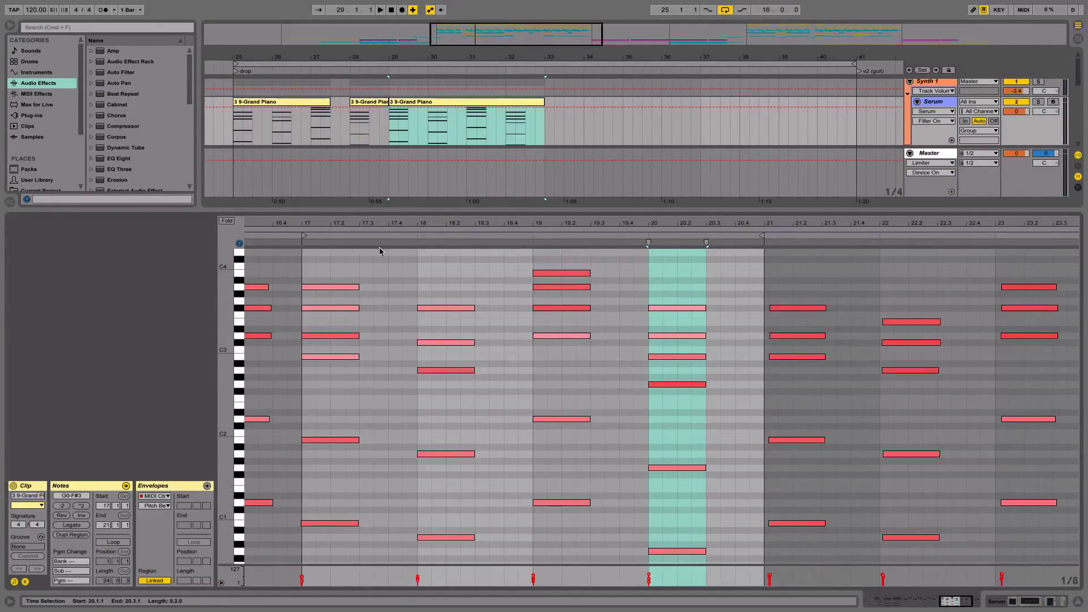
pyautogui.click(1078, 600)
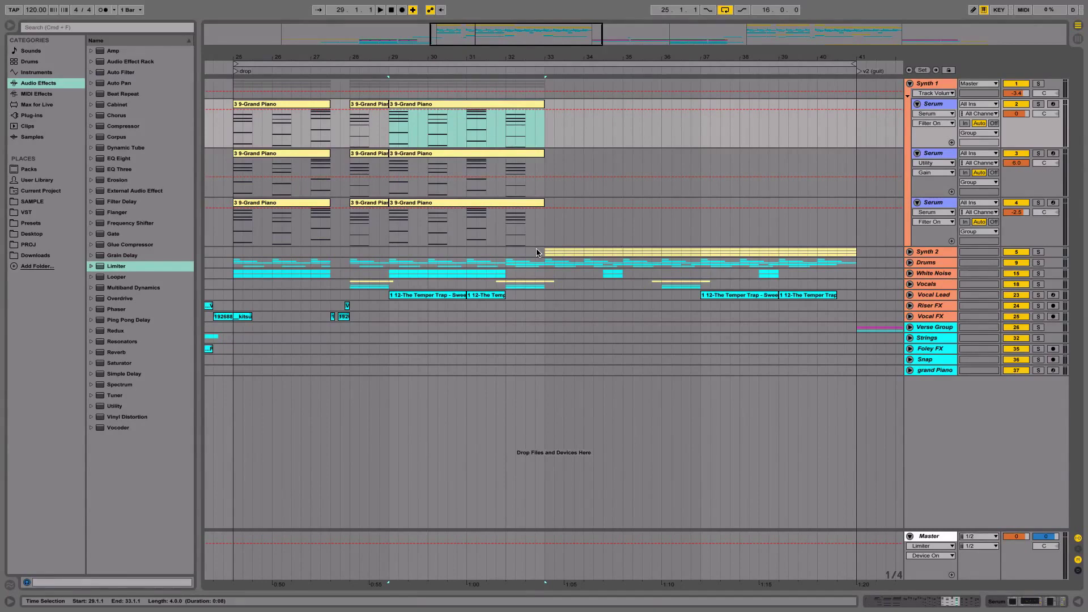
# - Collapse the Synth 1 group and expand the Drums group to show its individual tracks
pyautogui.click(909, 84)
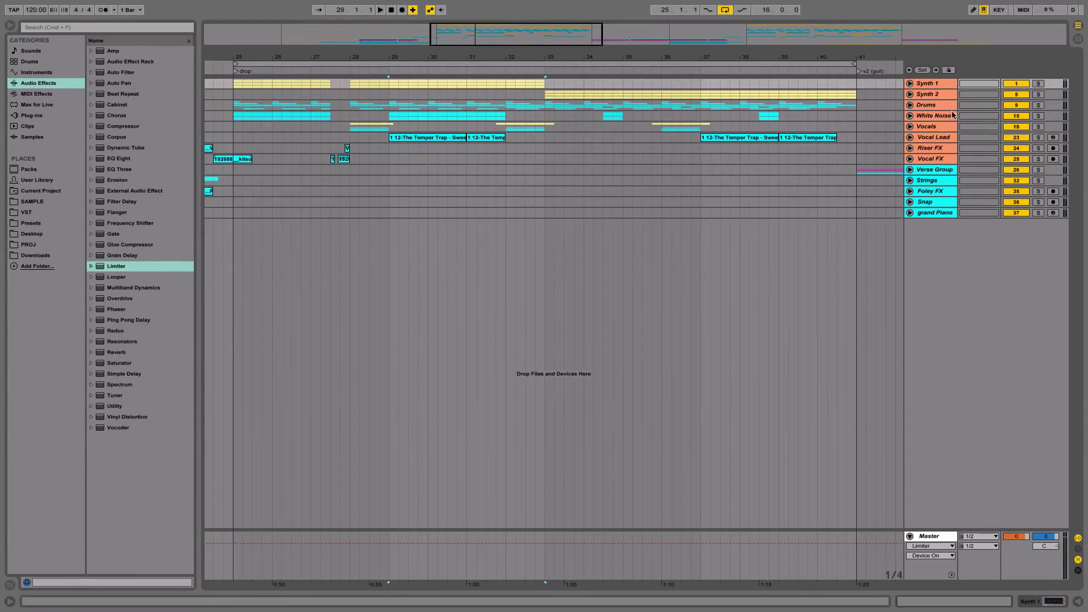
pyautogui.click(910, 105)
pyautogui.click(950, 109)
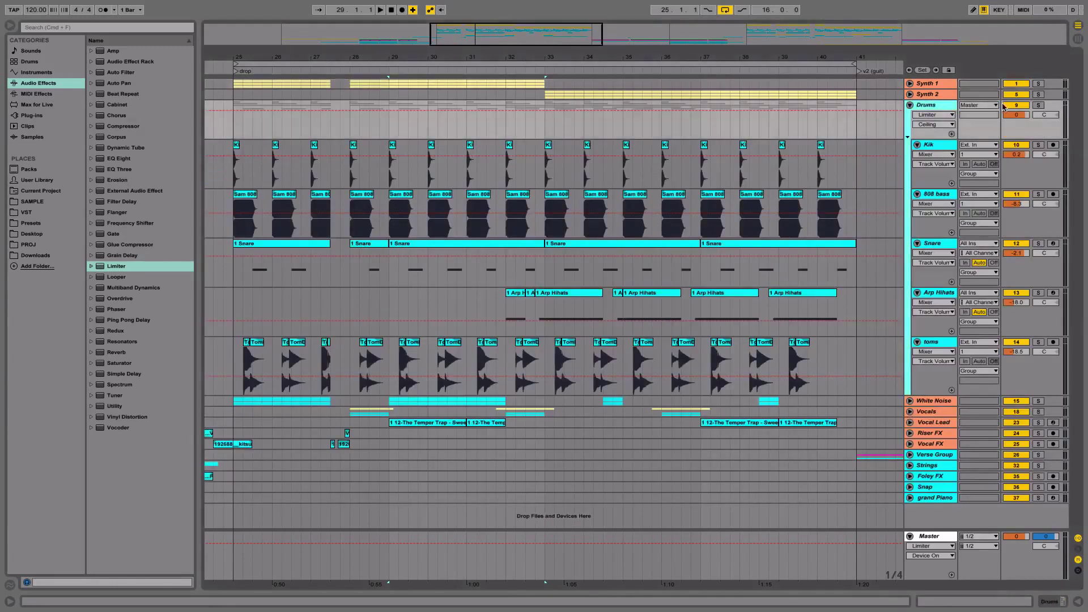
# - Solo the Drums group and audition it from bar 25 and again from 32.4.1 at the Arp Hihats section
pyautogui.click(1037, 105)
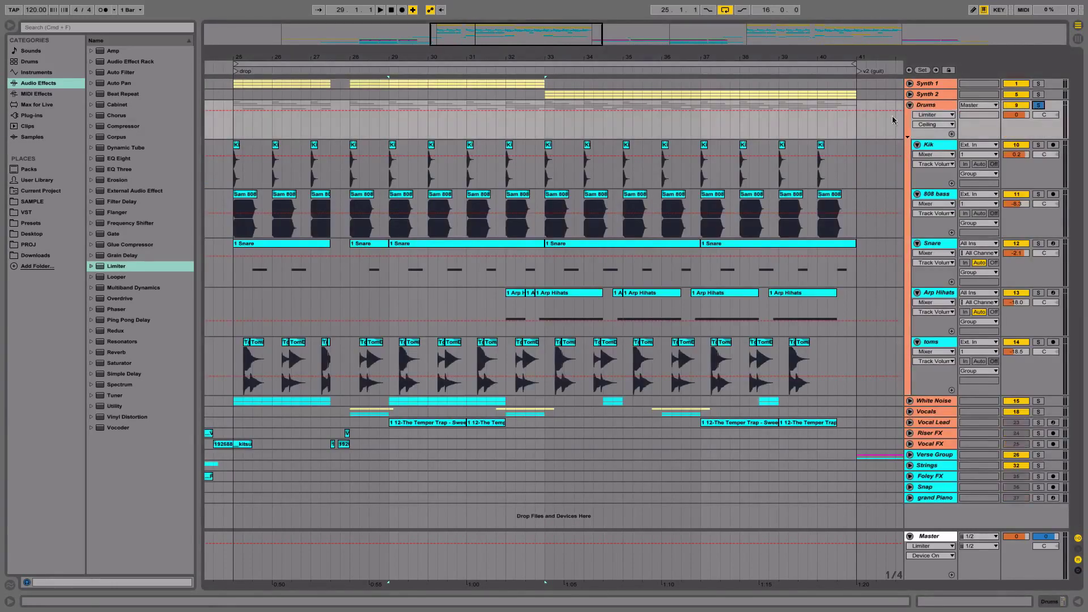
pyautogui.click(234, 128)
pyautogui.press('space')
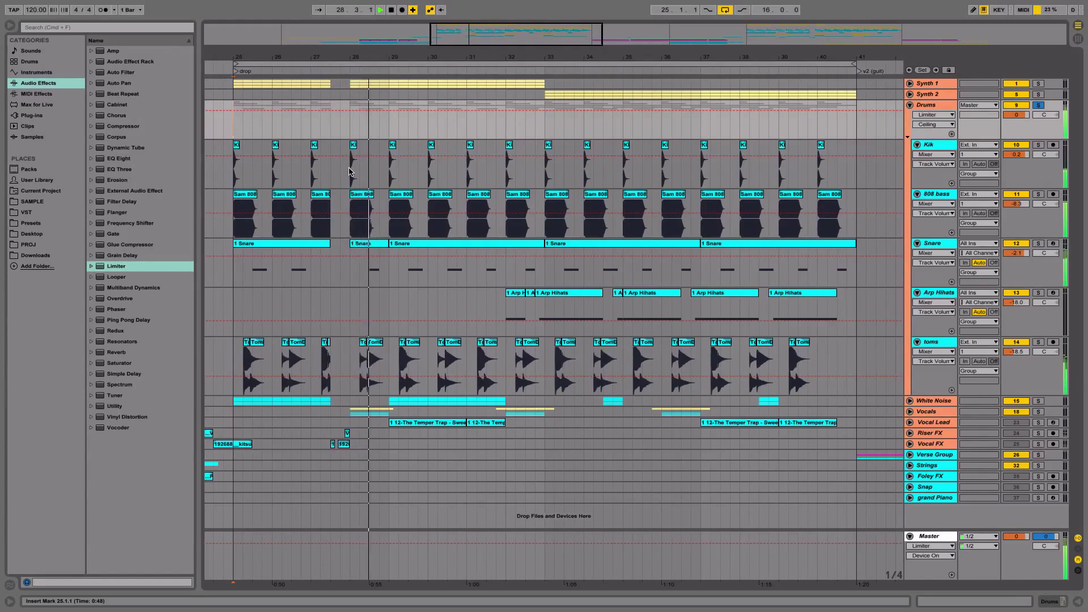
pyautogui.press('space')
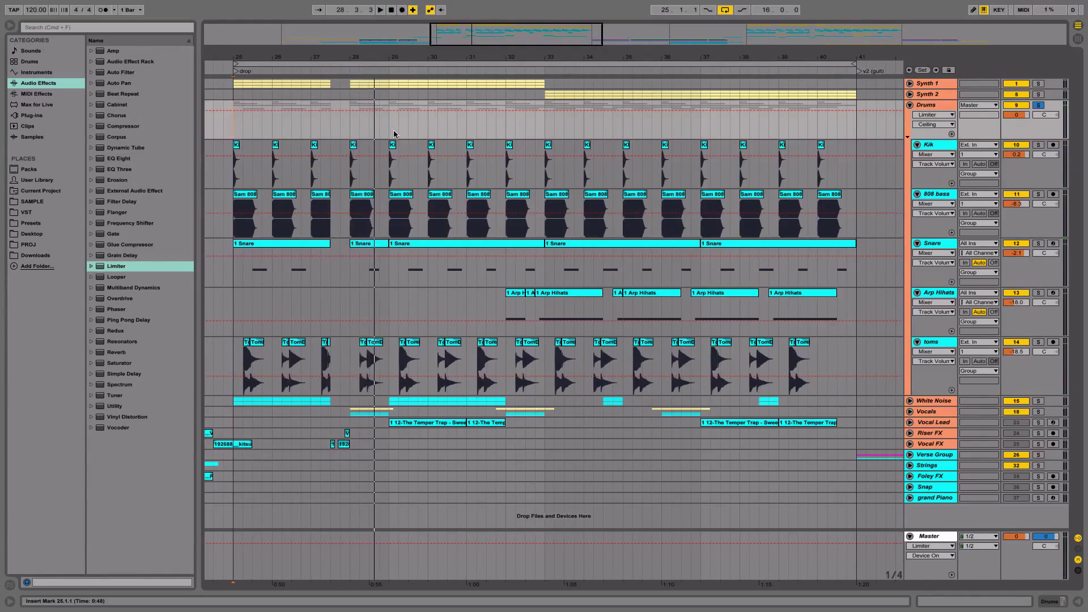
pyautogui.click(535, 133)
pyautogui.press('space')
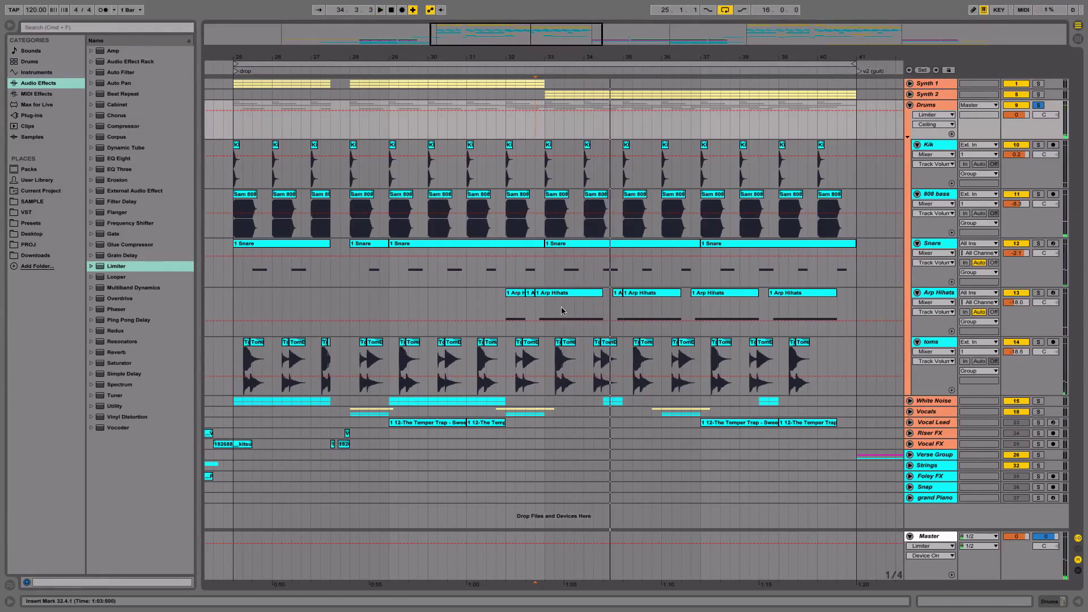
# - Audition the Kik track in solo from the start of the drop and release its solo
pyautogui.click(233, 117)
pyautogui.press('z')
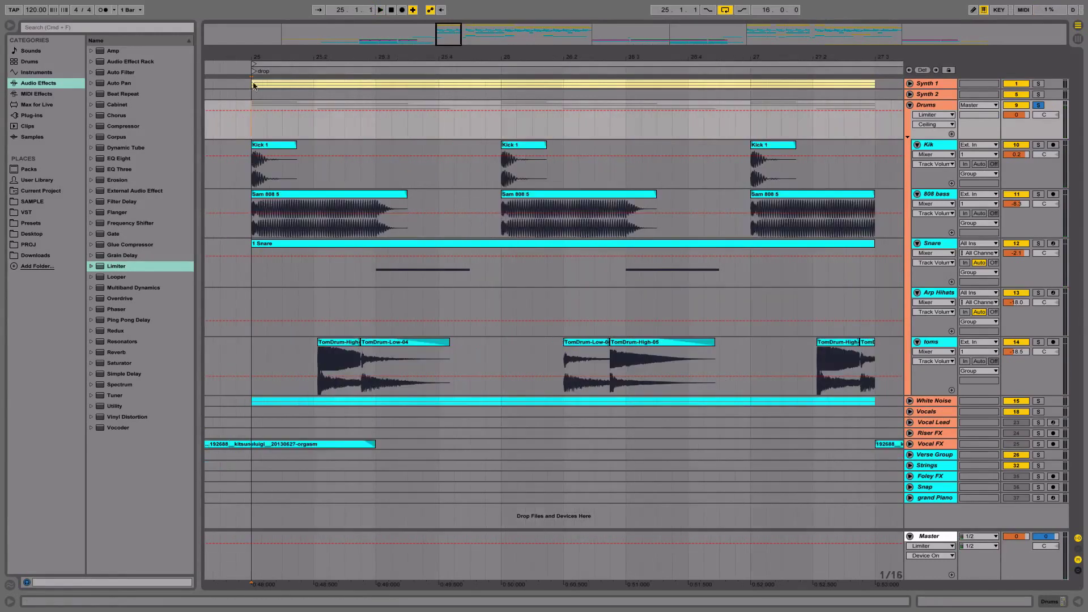
pyautogui.click(936, 149)
pyautogui.click(1039, 146)
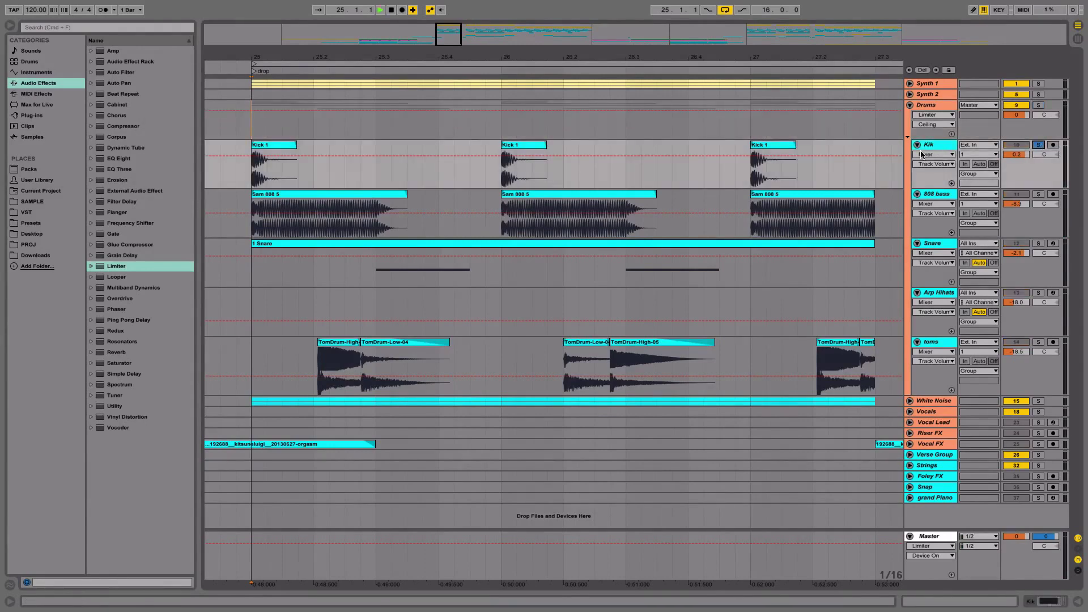
pyautogui.press('space')
pyautogui.click(1037, 146)
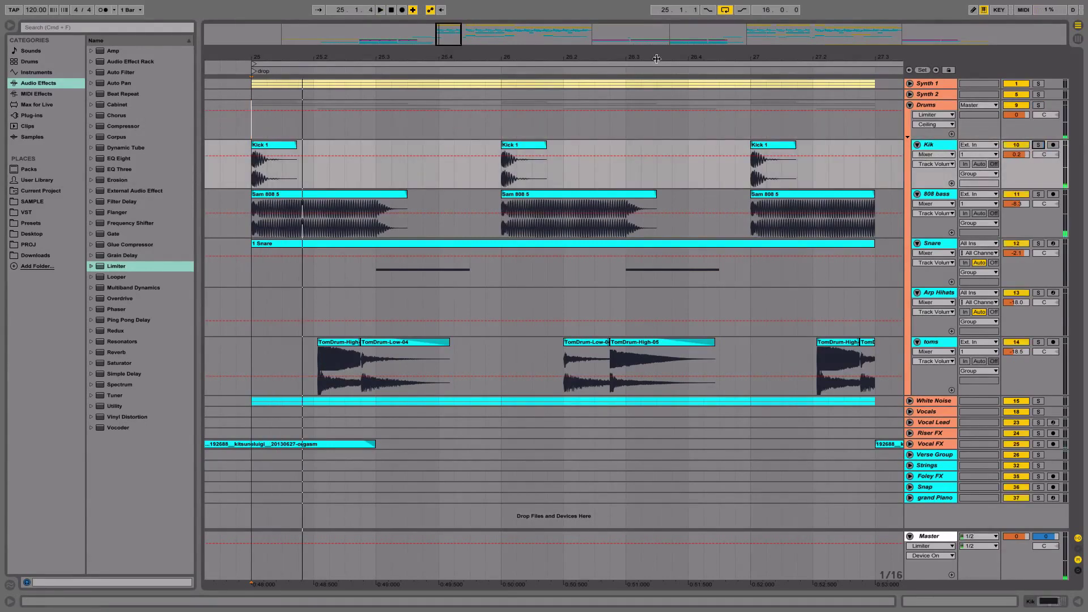
# - Solo the 808 bass track and audition its first Sam 808 5 clip
pyautogui.moveTo(634, 56); pyautogui.dragTo(530, 60)
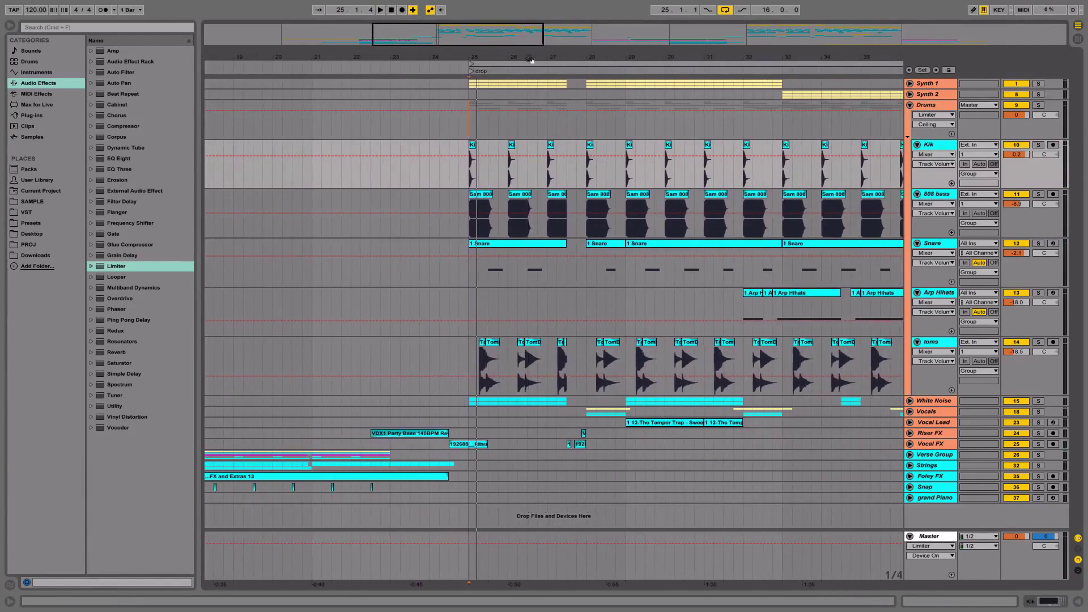
pyautogui.click(936, 194)
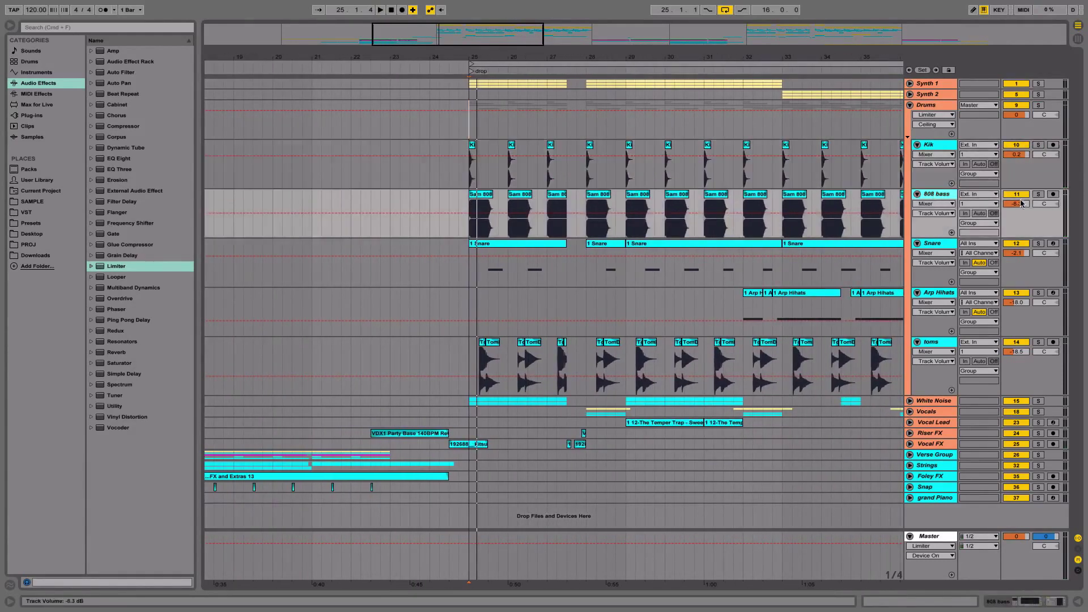
pyautogui.click(1038, 194)
pyautogui.click(480, 196)
pyautogui.press('space')
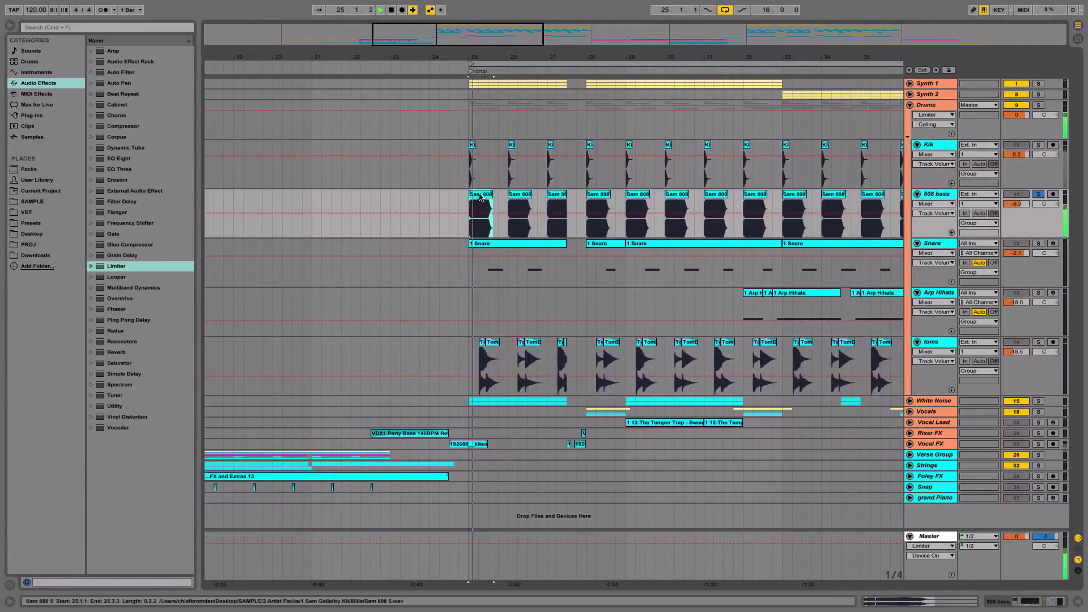
# - Examine the device chains of the Kik and 808 bass tracks, toggling the bass's Kik-fed Sidechain compressor off and back on
pyautogui.doubleClick(938, 151)
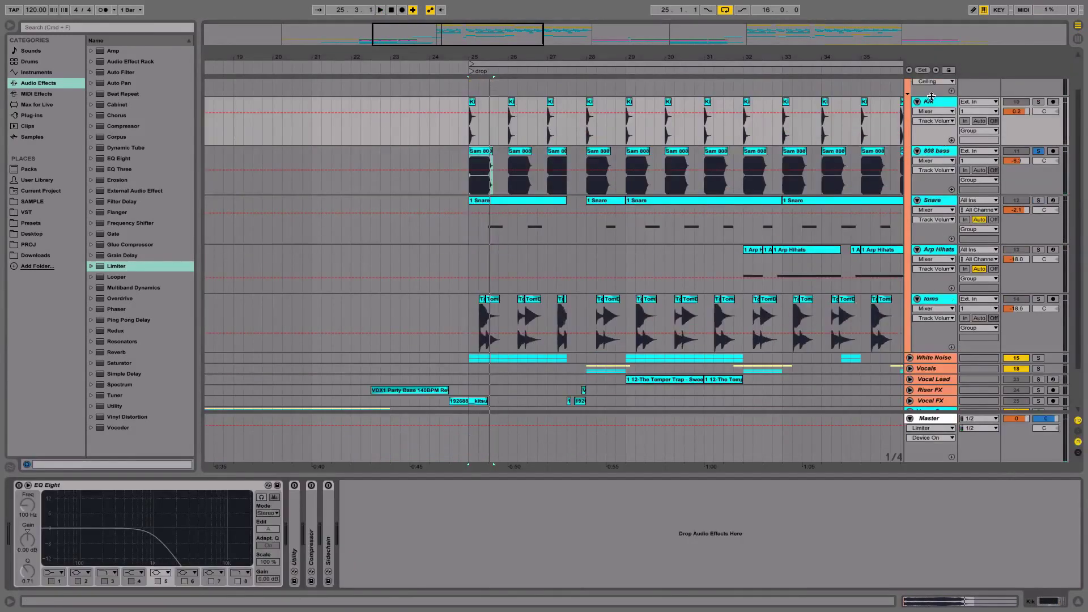
pyautogui.click(929, 155)
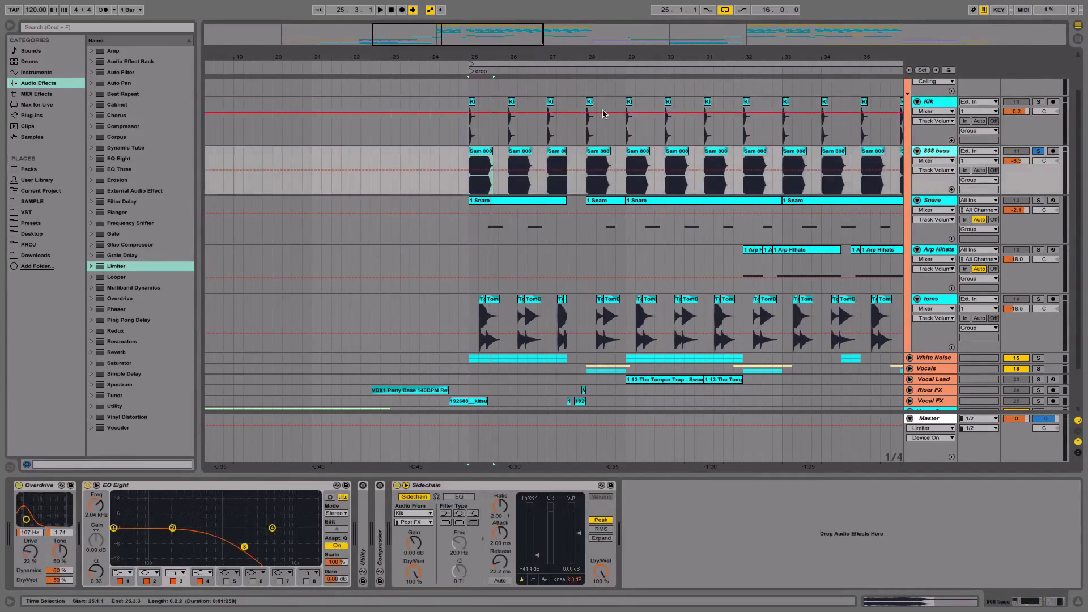
pyautogui.moveTo(556, 58); pyautogui.dragTo(504, 68)
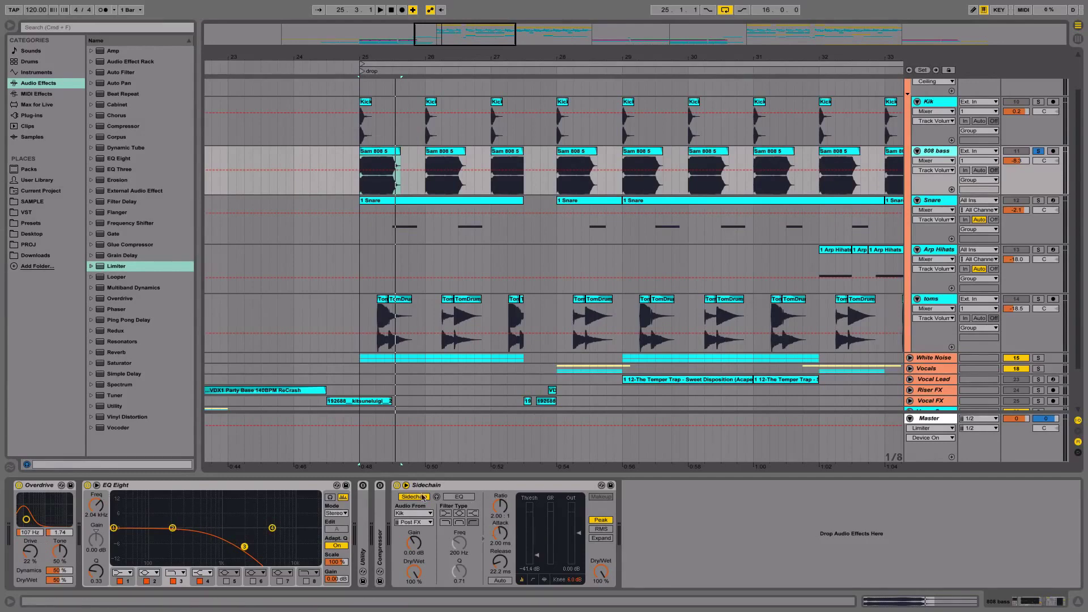
pyautogui.click(397, 485)
pyautogui.click(397, 485)
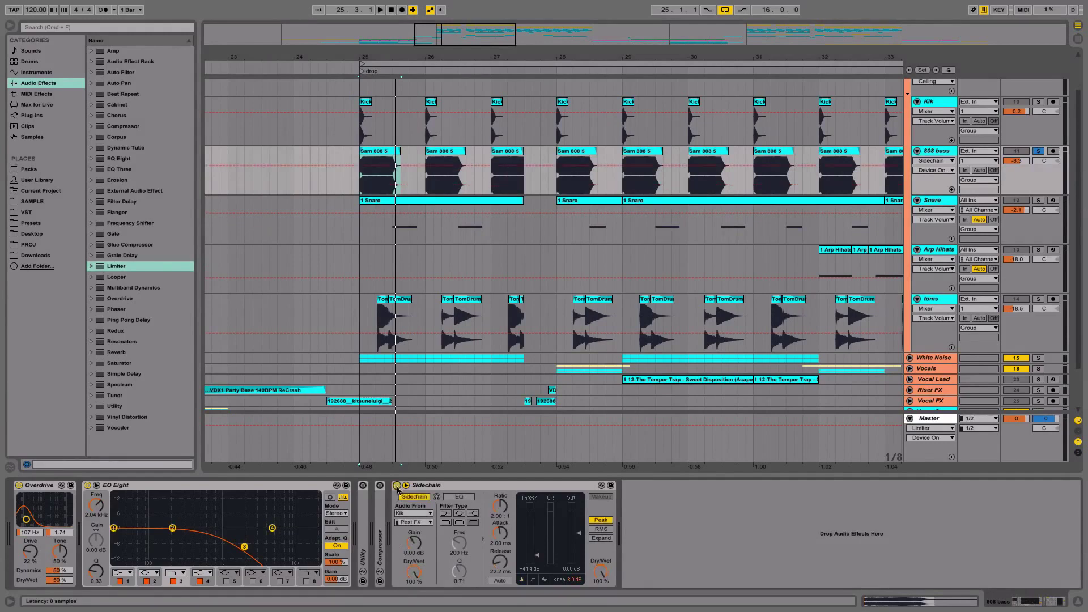
pyautogui.click(403, 514)
pyautogui.click(435, 489)
pyautogui.click(938, 134)
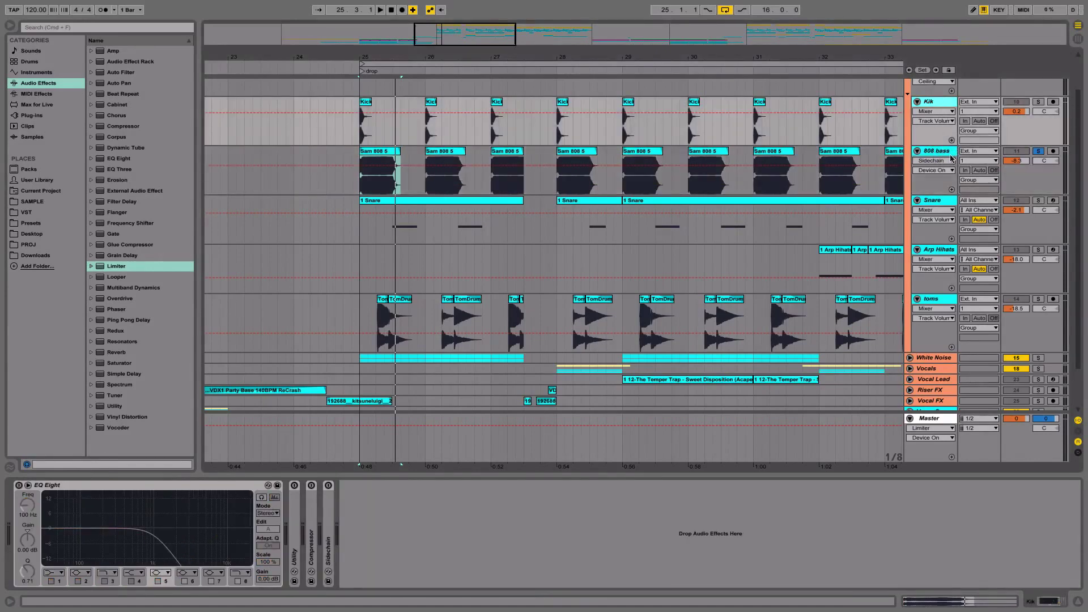
# - Solo the Snare track and audition its first hit in the drop
pyautogui.click(943, 203)
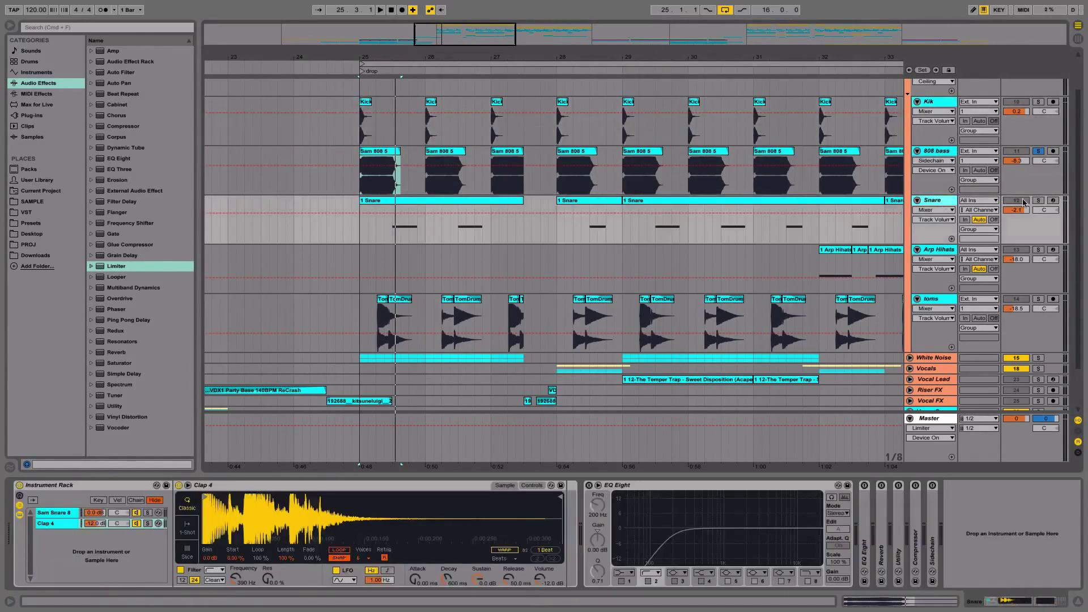
pyautogui.click(1038, 200)
pyautogui.click(390, 238)
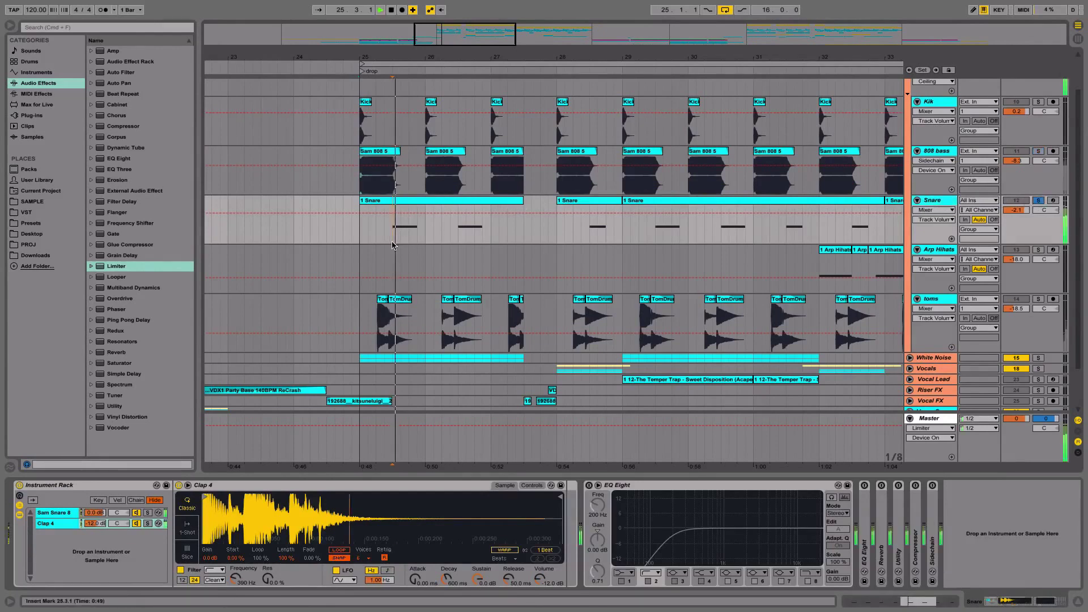
pyautogui.press('space')
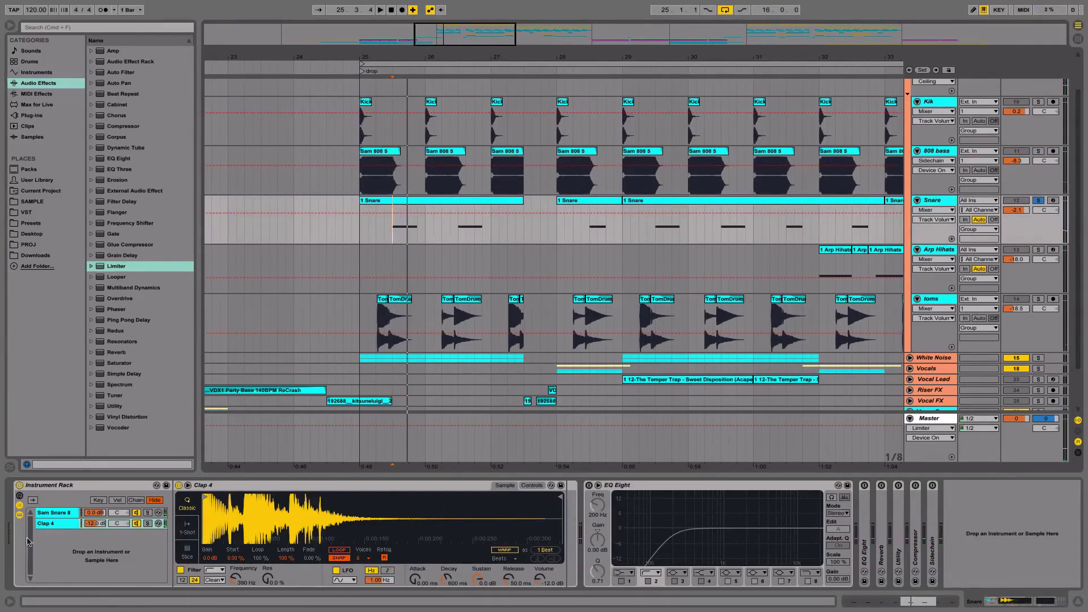
# - Solo the Sam Snare 8 and Clap 4 chains of the Snare's Instrument Rack in turn and audition them
pyautogui.click(49, 514)
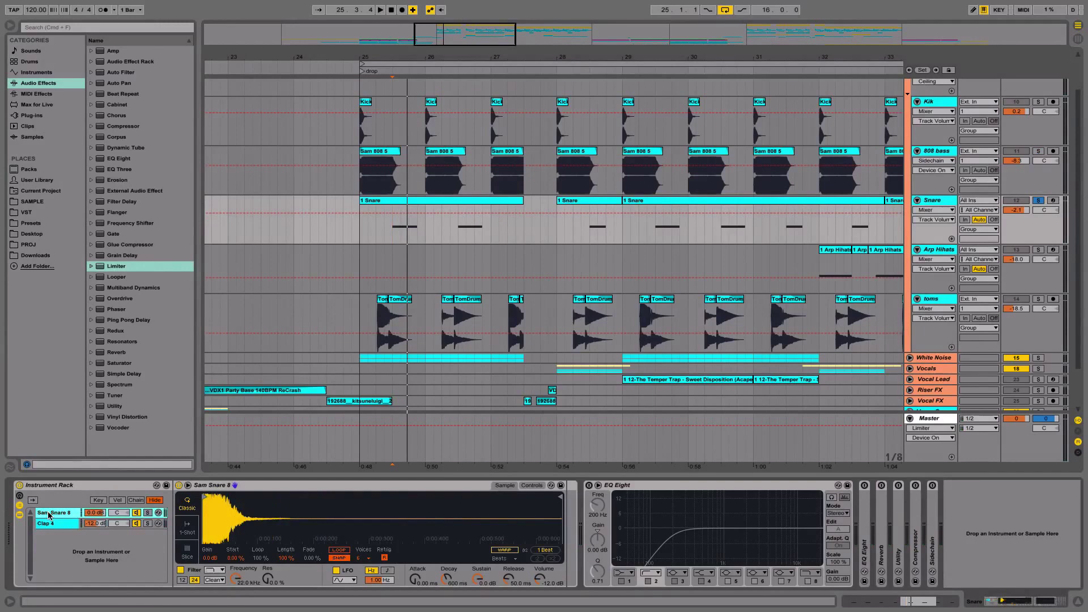
pyautogui.click(148, 512)
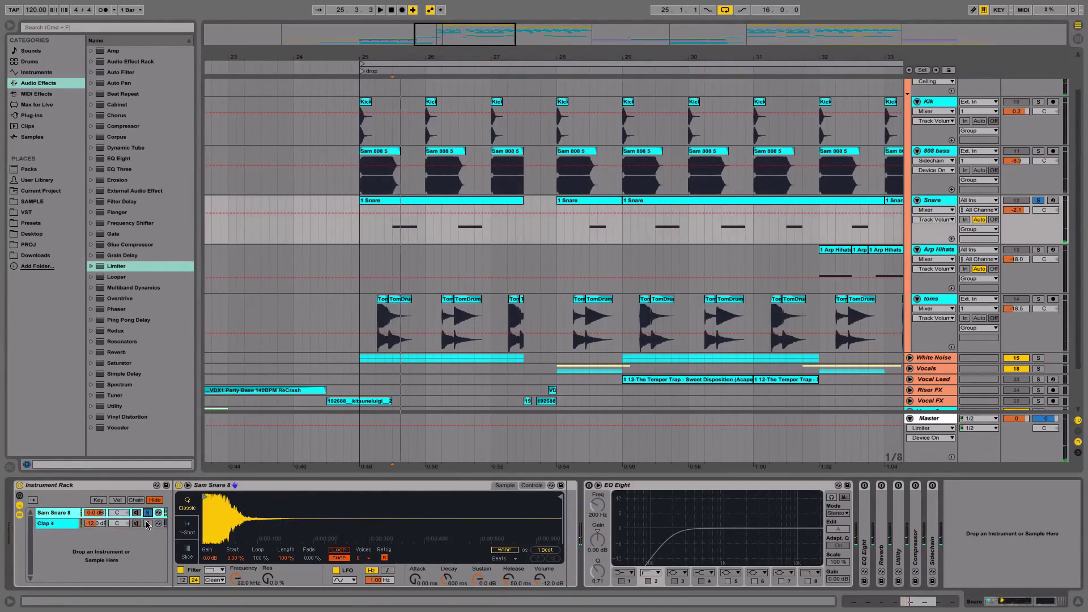
pyautogui.click(147, 524)
pyautogui.press('space')
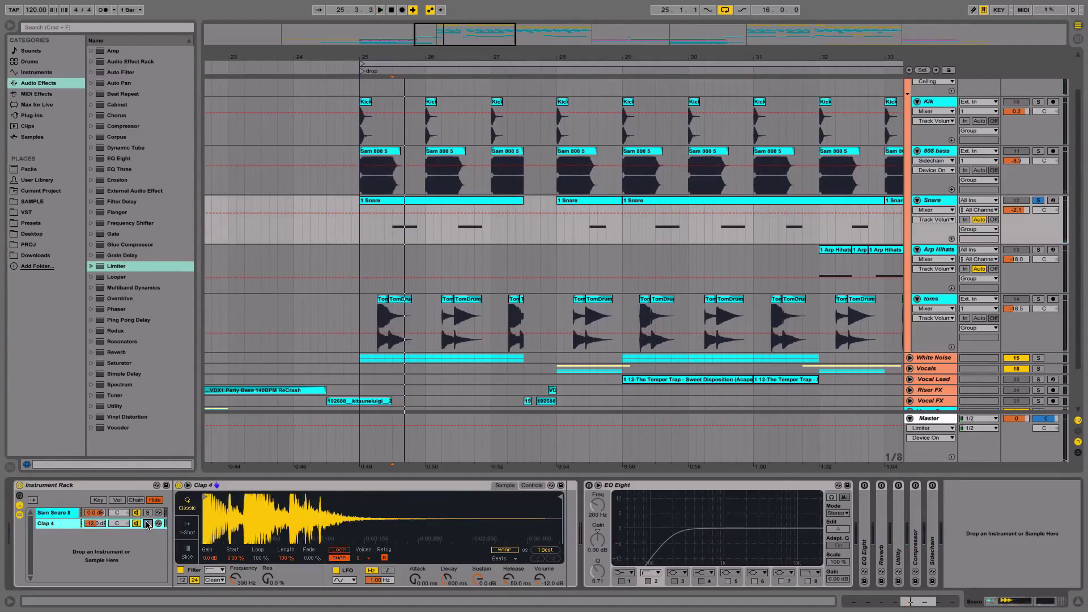
pyautogui.press('space')
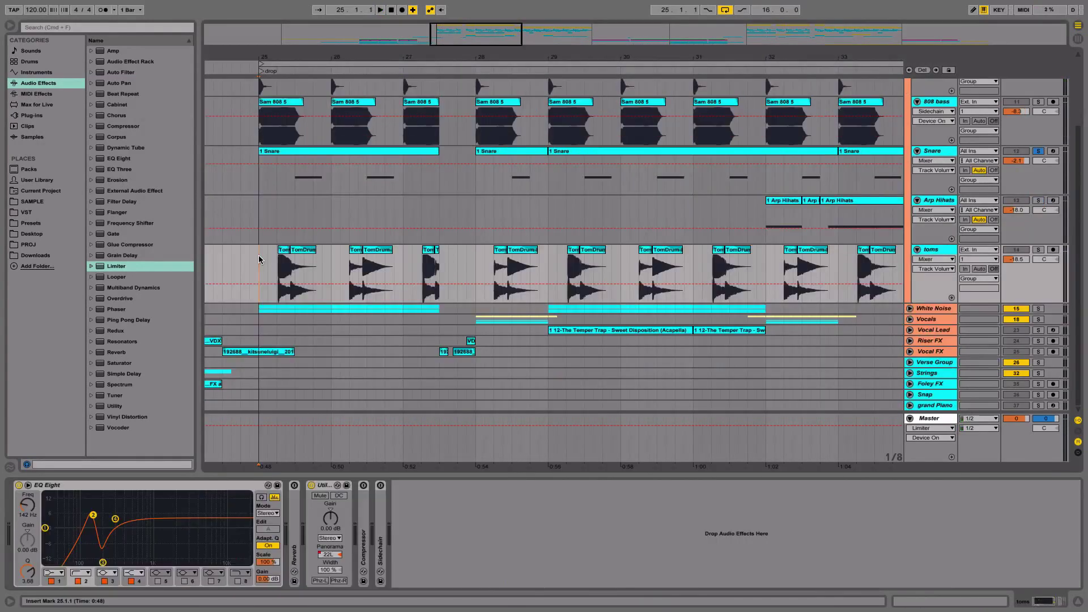
# - On the Arp Hihats track, show the Arpeggiator's Synced Rate automation and select the Utility device
pyautogui.click(769, 213)
pyautogui.moveTo(810, 55); pyautogui.dragTo(545, 55)
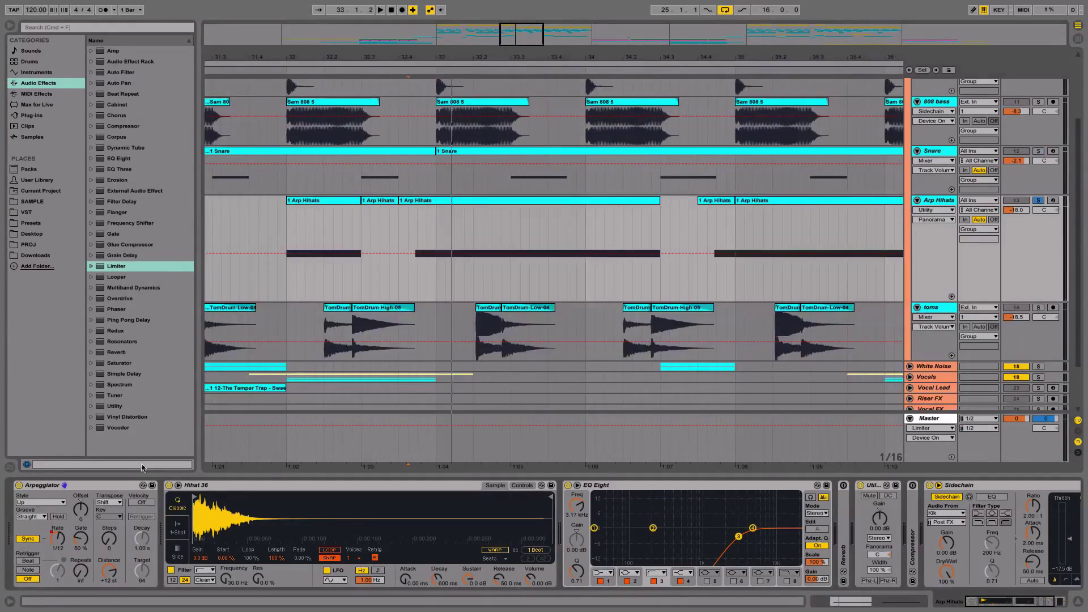
pyautogui.click(58, 536)
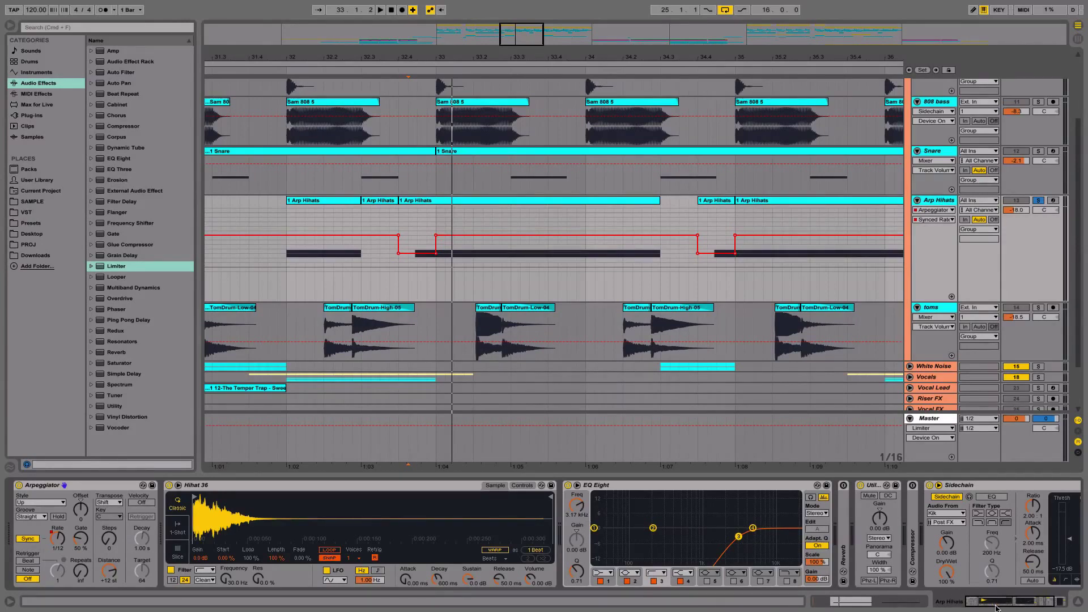
pyautogui.moveTo(996, 607); pyautogui.dragTo(1032, 603)
pyautogui.click(744, 489)
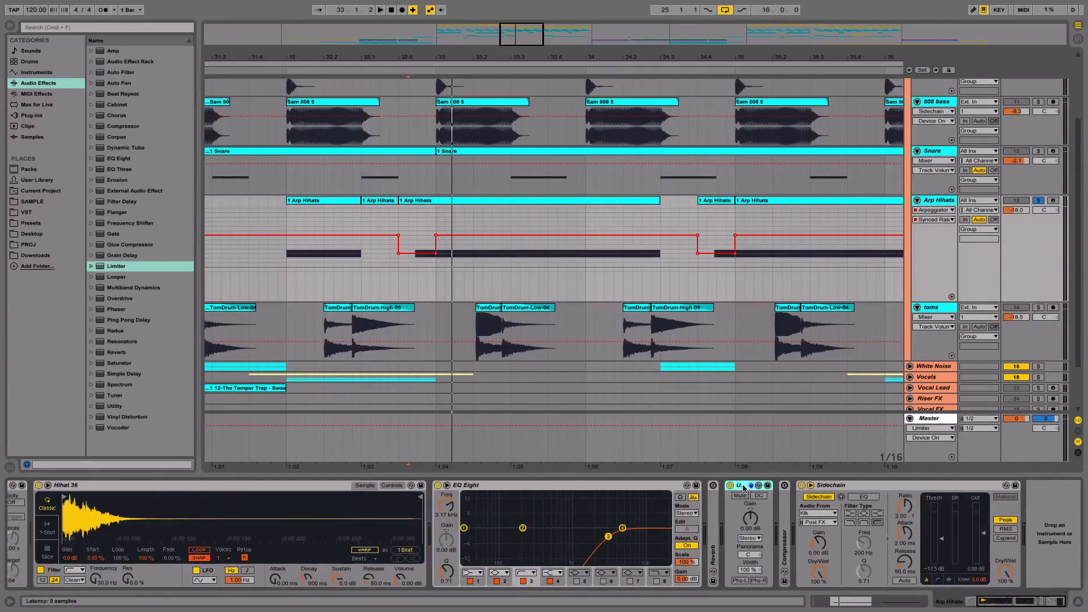
# - Delete the Utility device from the Arp Hihats chain and audition the hi-hats from bar 33
pyautogui.press('Delete')
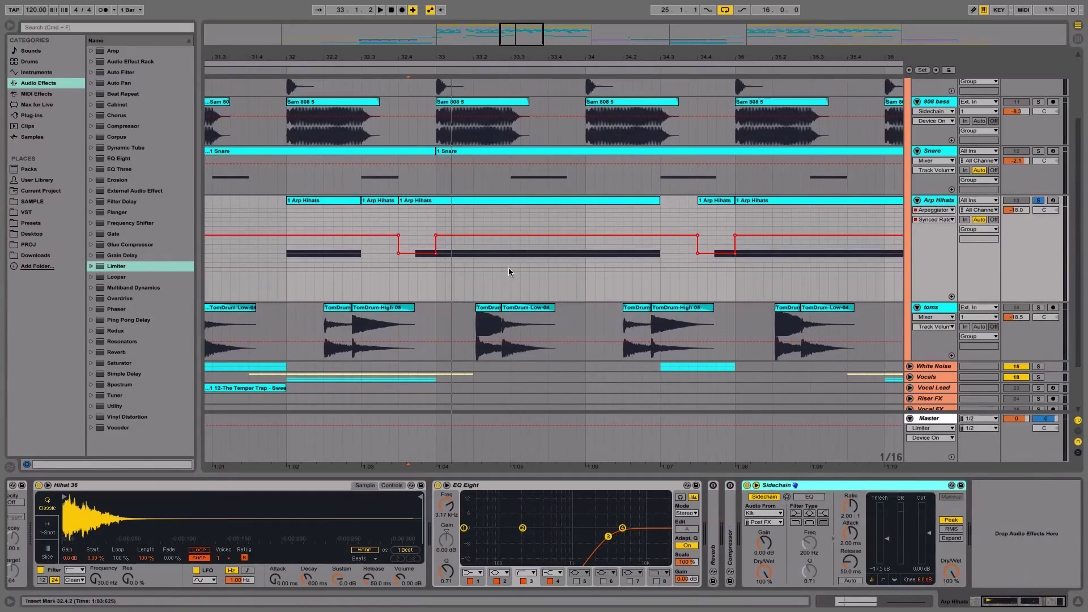
pyautogui.scroll(3, 508, 269)
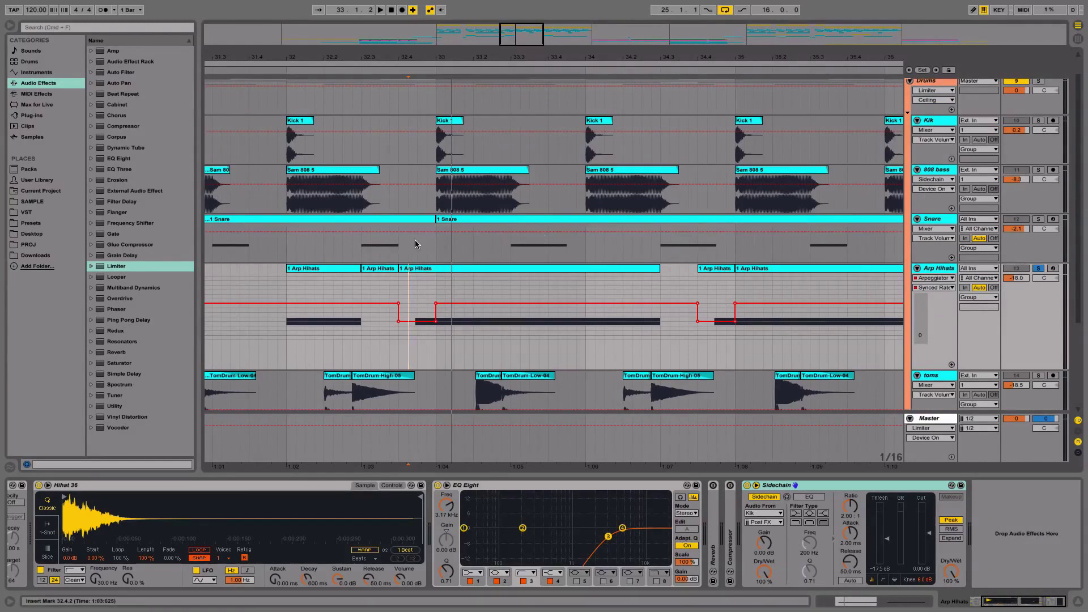
pyautogui.press('space')
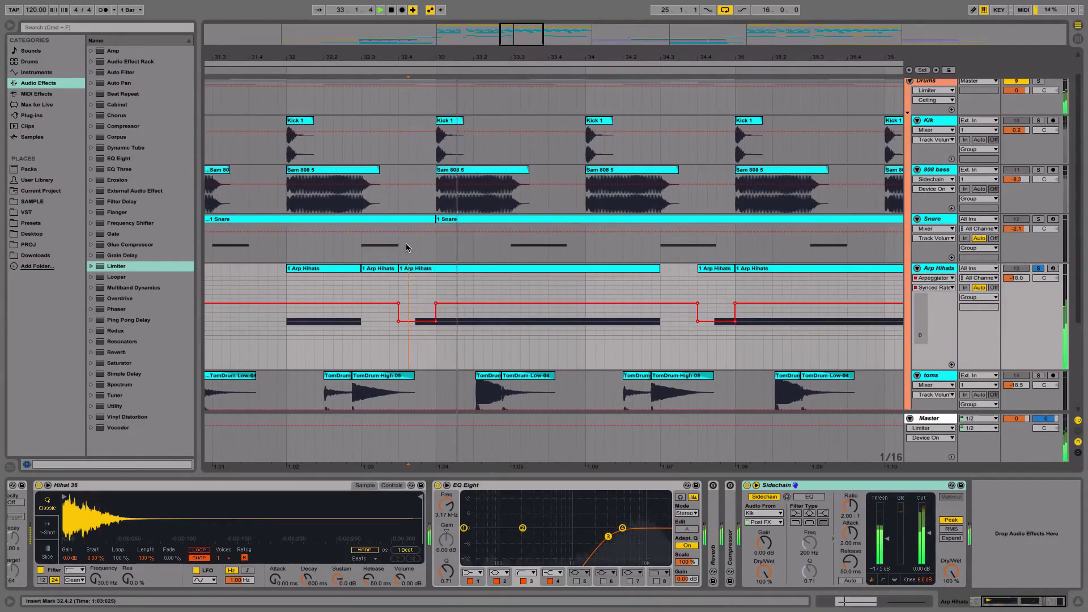
pyautogui.press('space')
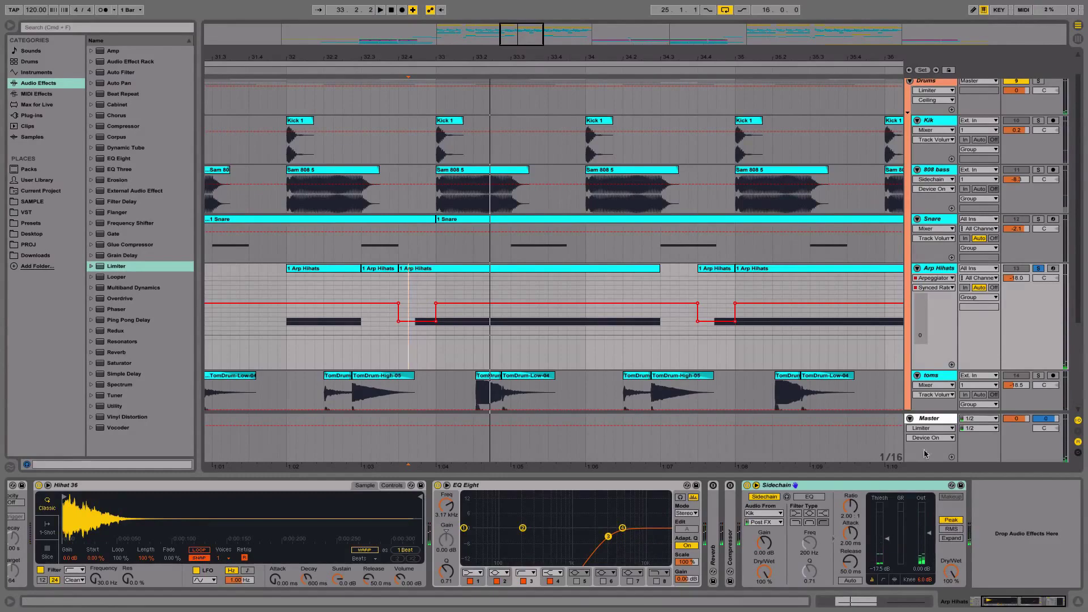
# - Examine the first TomDrum-High-05 and TomDrum-Low-04 clips on the toms track up close
pyautogui.scroll(-3, 623, 299)
pyautogui.scroll(4, 623, 299)
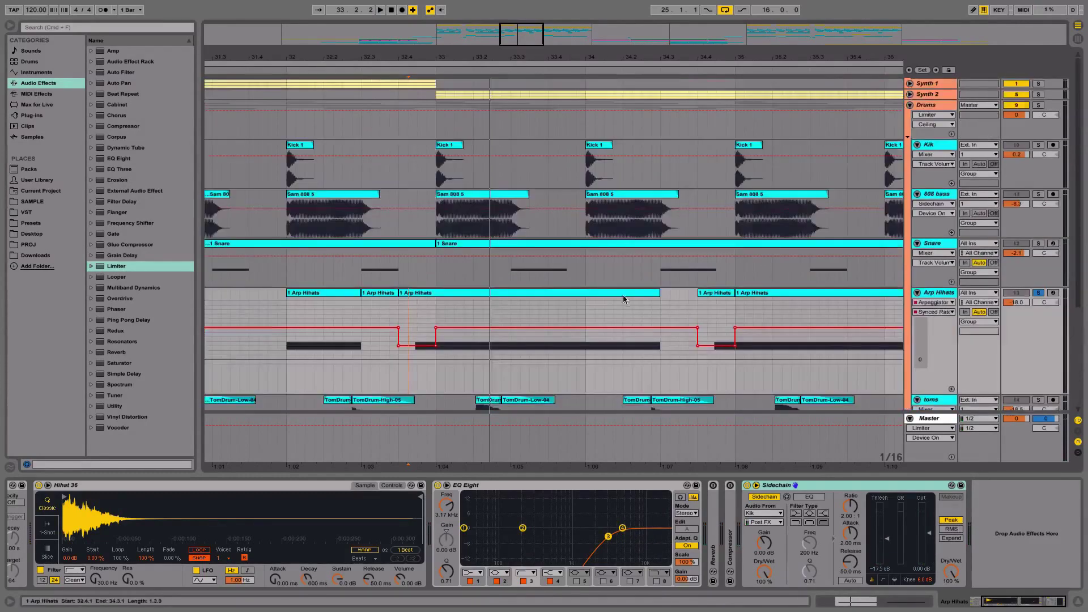
pyautogui.scroll(-5, 623, 299)
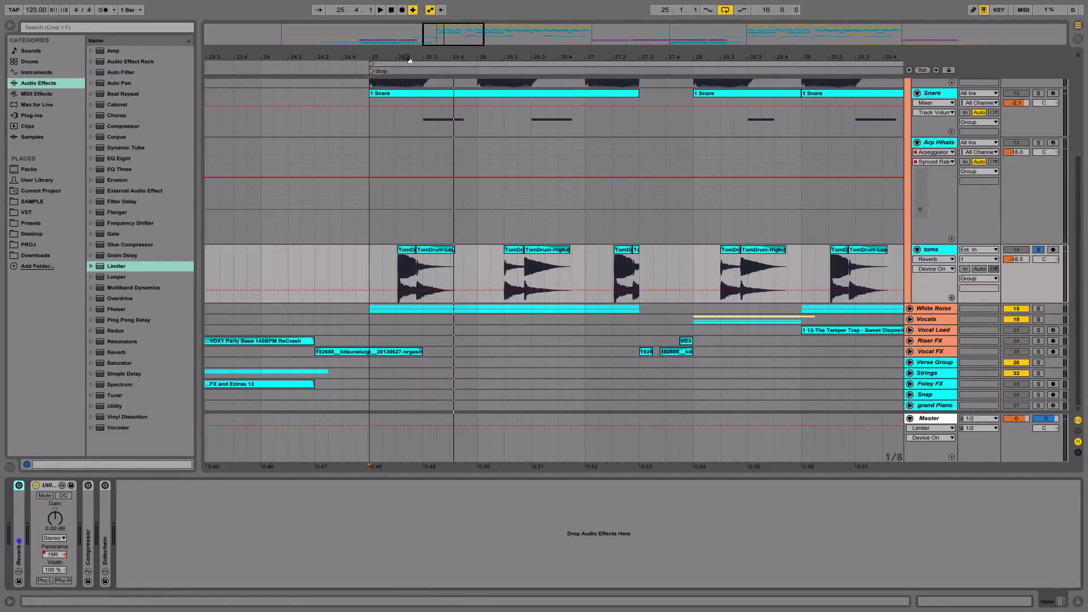
pyautogui.moveTo(408, 57); pyautogui.dragTo(417, 59)
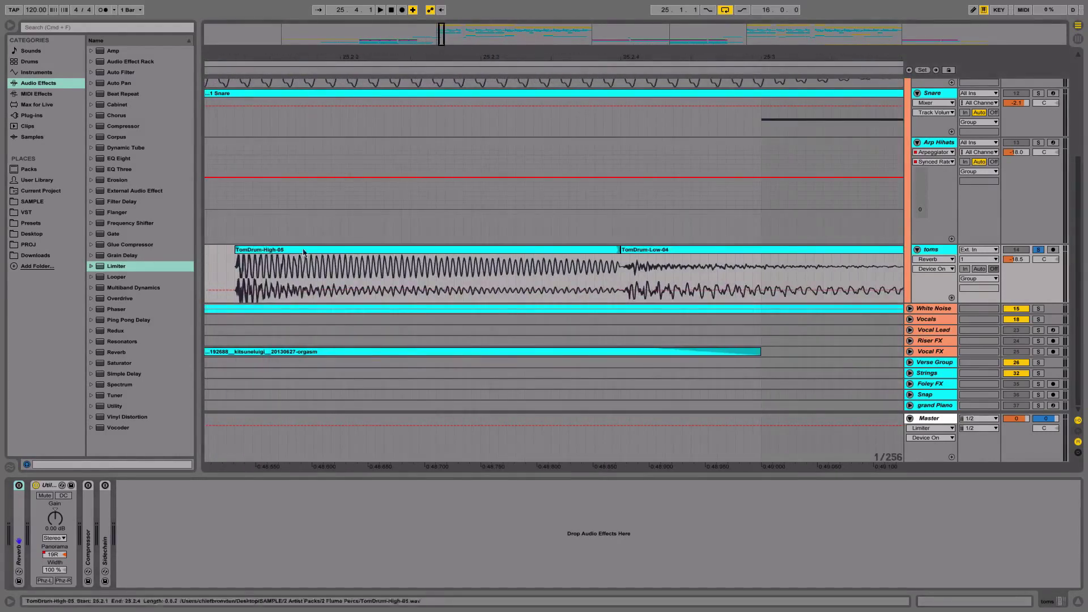
pyautogui.moveTo(263, 58); pyautogui.dragTo(311, 47)
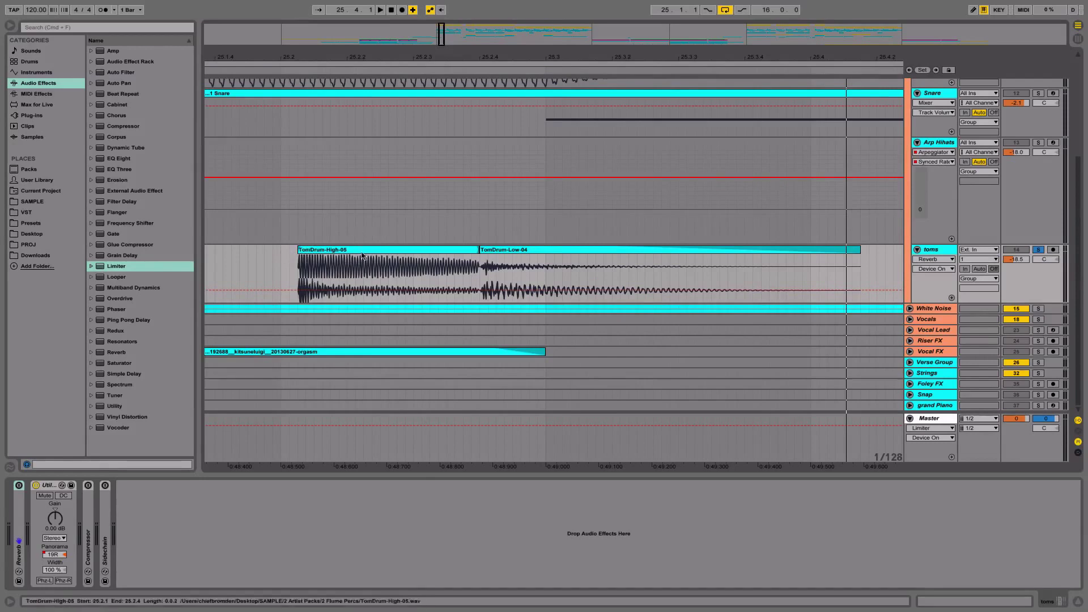
pyautogui.moveTo(351, 59); pyautogui.dragTo(351, 26)
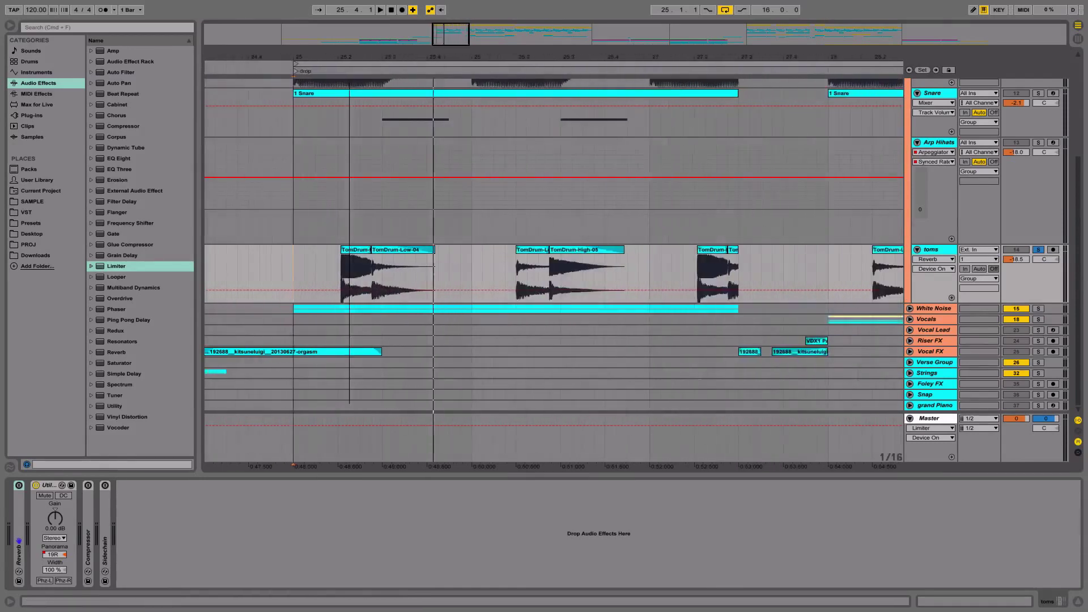
# - Select the tom clips in the drop's opening bars one by one and display the fades on the toms track
pyautogui.click(354, 250)
pyautogui.press('Right')
pyautogui.press('Right')
pyautogui.press('Right')
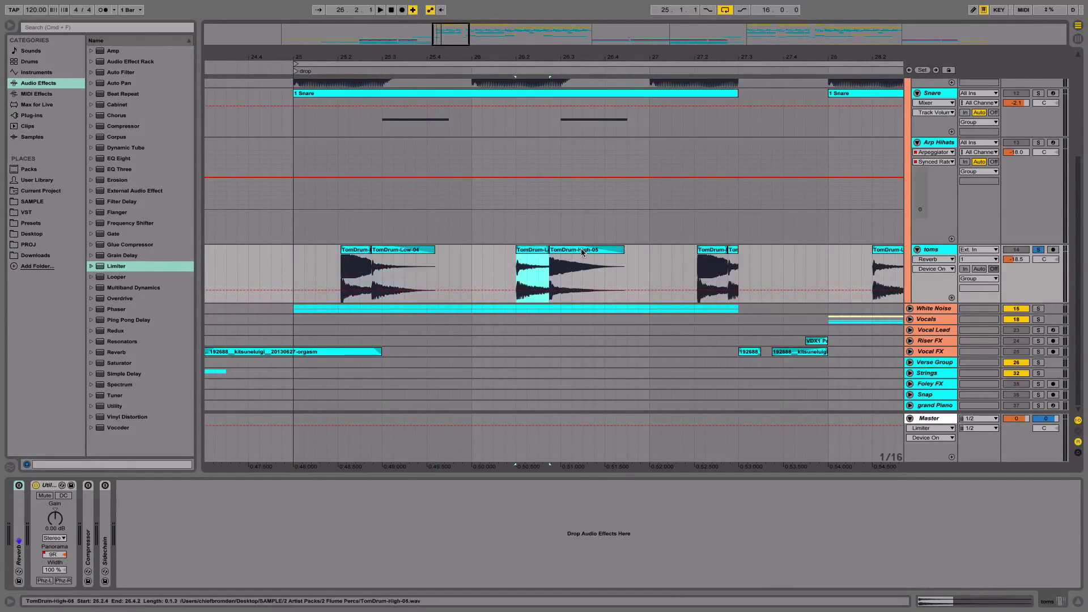
pyautogui.click(381, 253)
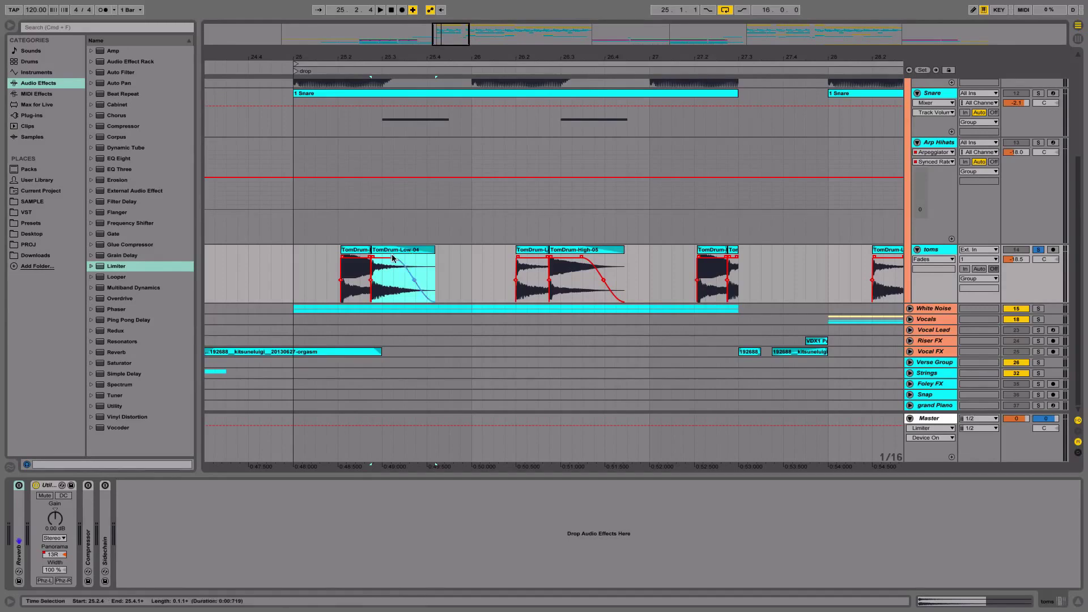
pyautogui.click(390, 257)
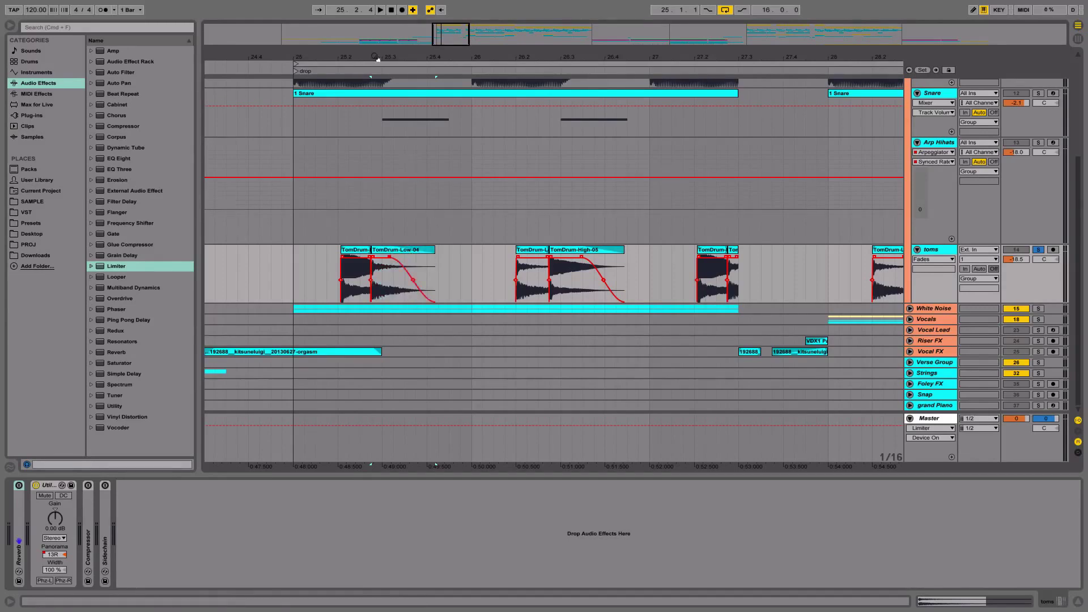
# - Show the Utility's Panorama automation on the toms track and audition the first tom hits
pyautogui.press('-')
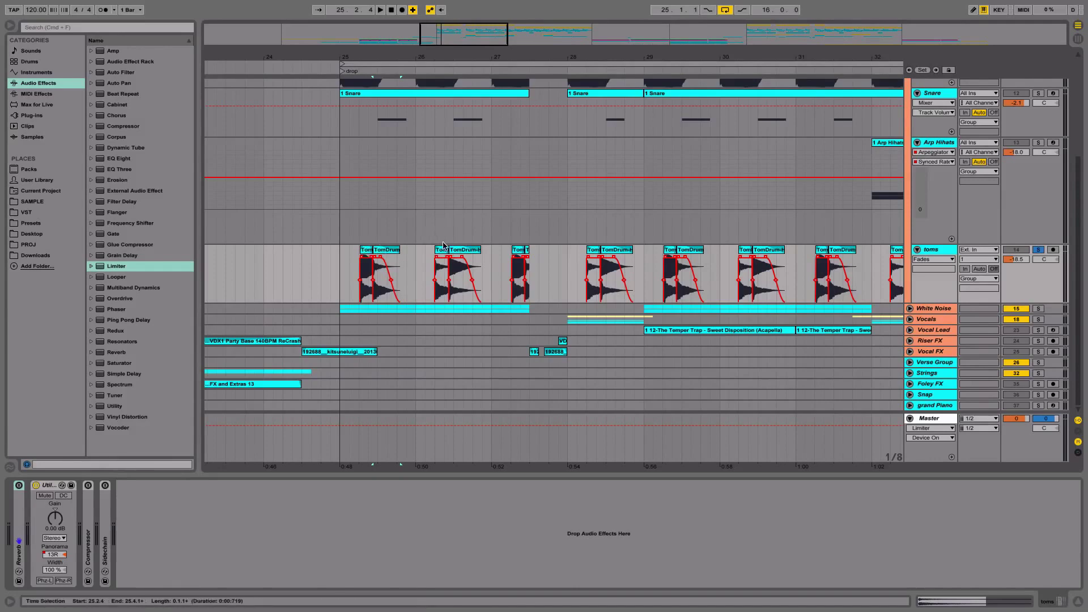
pyautogui.click(49, 555)
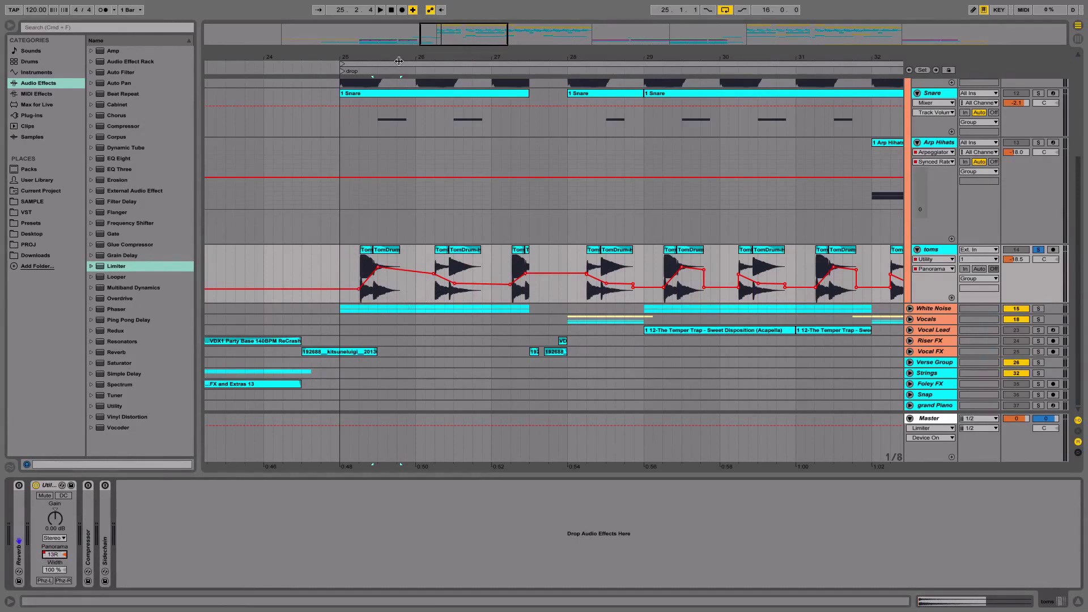
pyautogui.moveTo(372, 51); pyautogui.dragTo(369, 267)
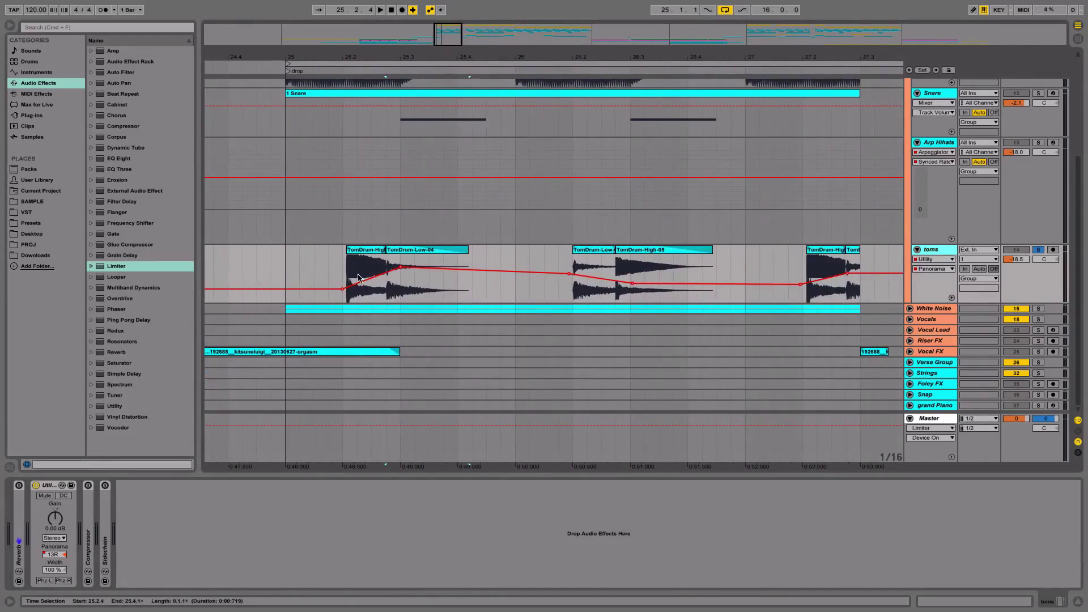
pyautogui.click(334, 278)
pyautogui.press('space')
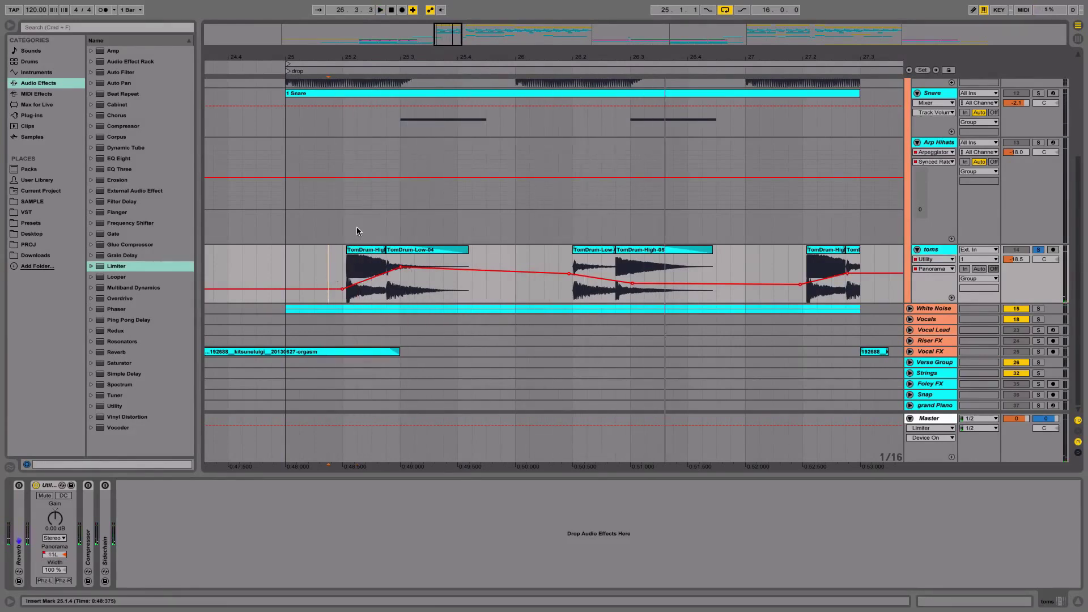
# - Play the drop from bar 25 with the whole Drums group soloed, then unsolo the group
pyautogui.moveTo(338, 59); pyautogui.dragTo(338, 53)
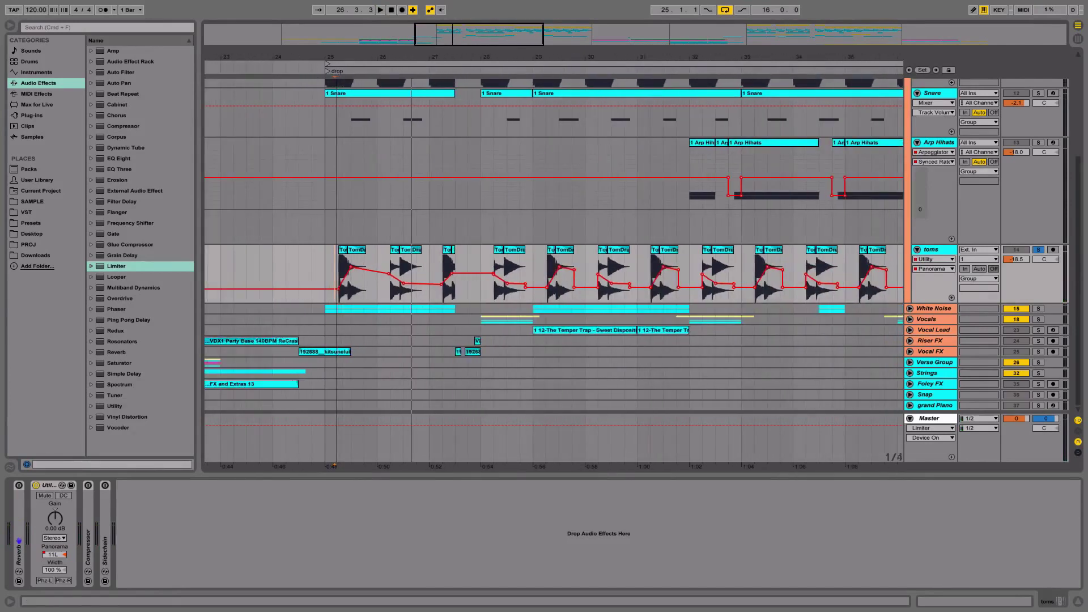
pyautogui.scroll(5, 924, 276)
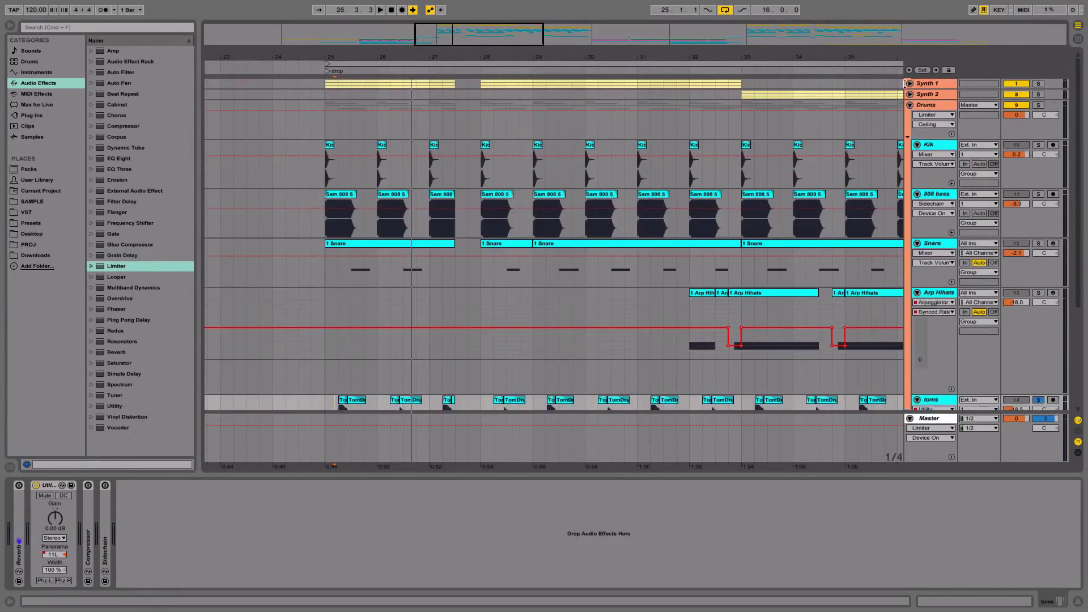
pyautogui.click(326, 170)
pyautogui.press('space')
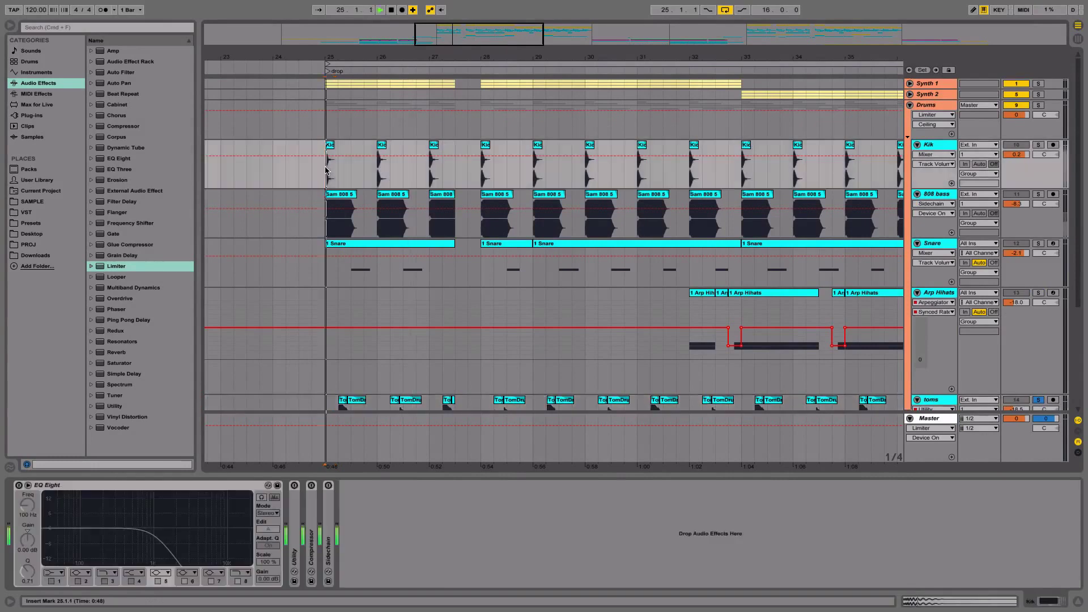
pyautogui.click(1038, 105)
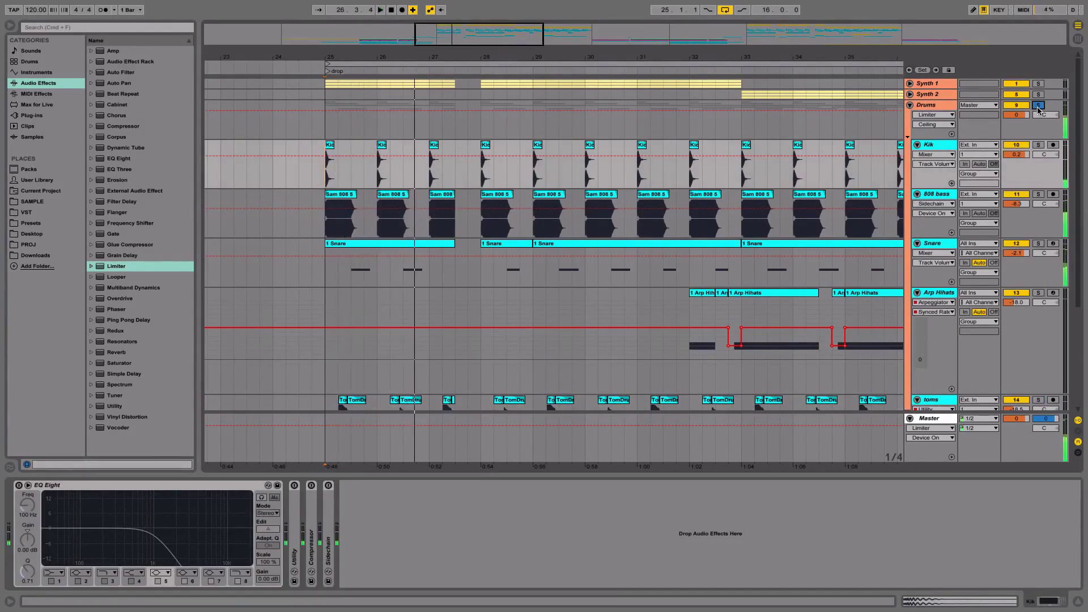
pyautogui.click(1038, 106)
# - Fold the Drums group, unfold White Noise, and audition both groups soloed together from the start of the drop
pyautogui.click(910, 105)
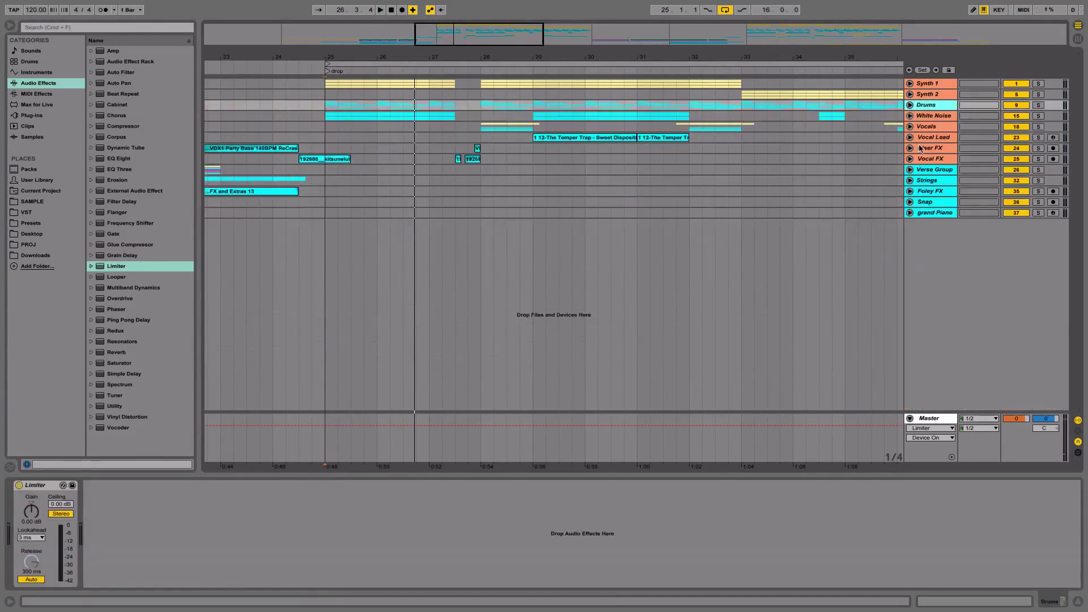
pyautogui.click(909, 116)
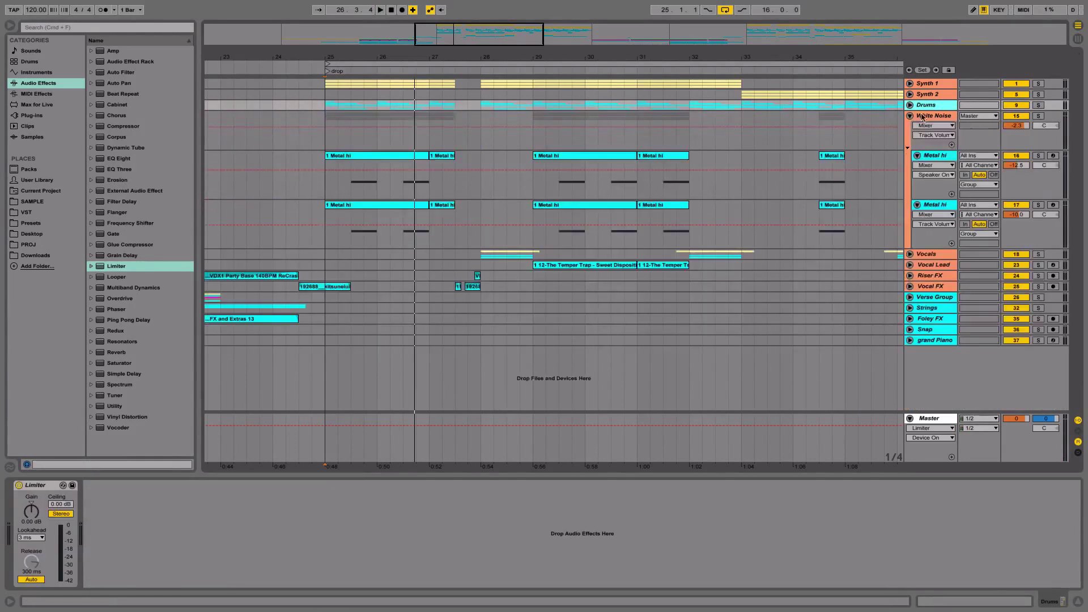
pyautogui.click(929, 115)
pyautogui.click(1037, 116)
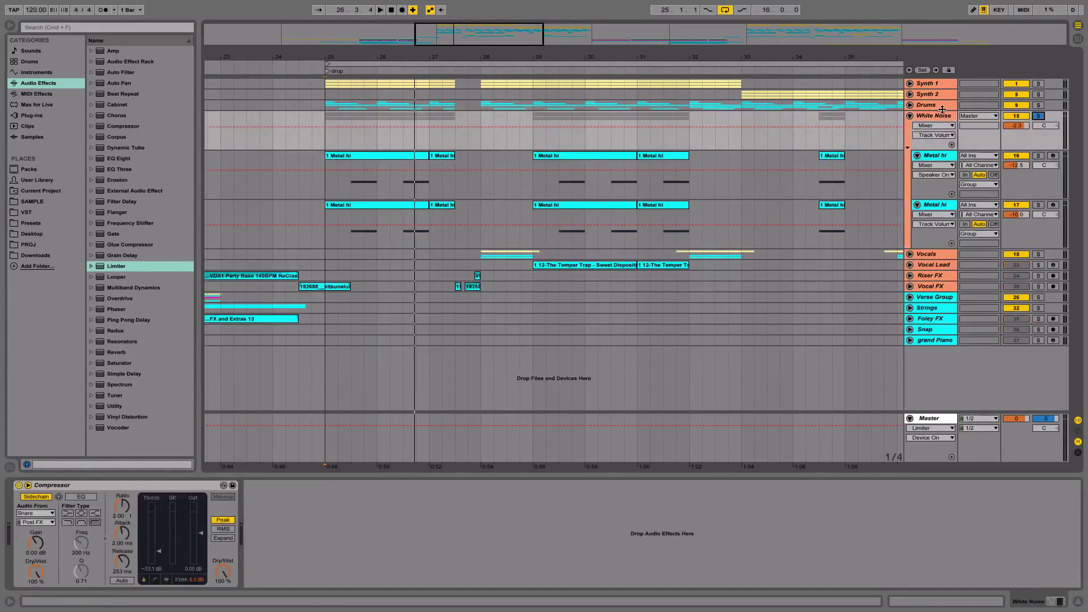
pyautogui.click(1036, 105)
pyautogui.click(328, 195)
pyautogui.press('space')
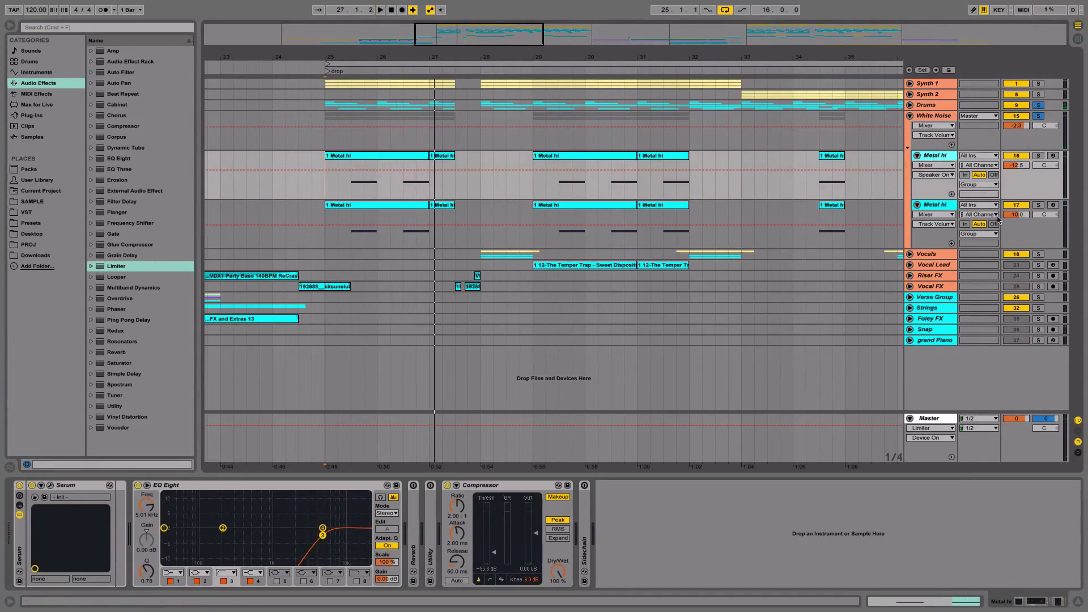
# - Solo the first Metal hi track, inspect its Serum patch with the Air Can 4 noise, and audition it
pyautogui.click(1021, 207)
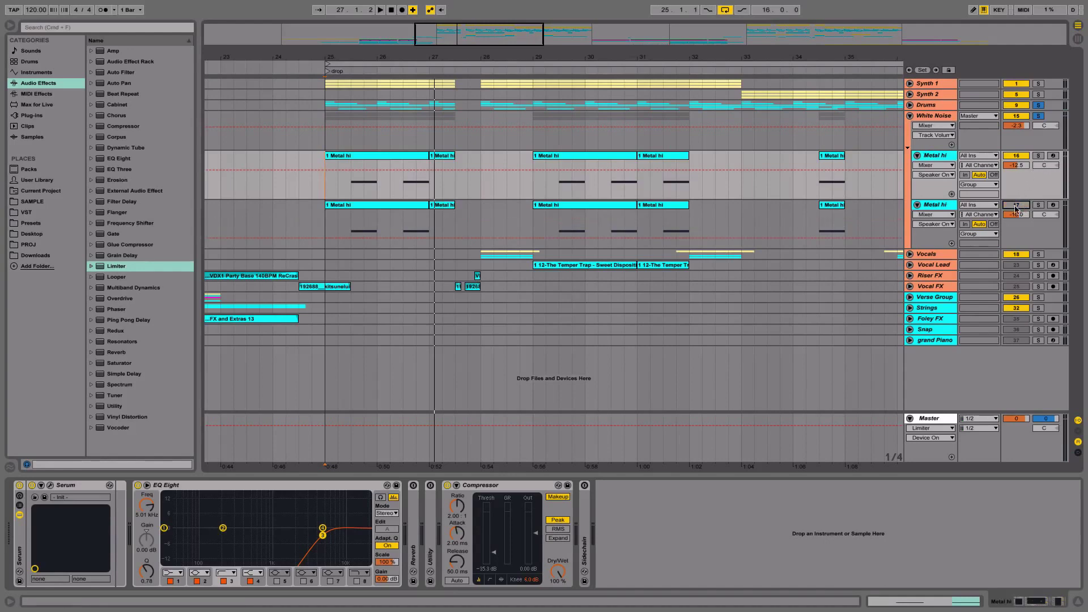
pyautogui.click(1015, 207)
pyautogui.click(1038, 156)
pyautogui.click(950, 156)
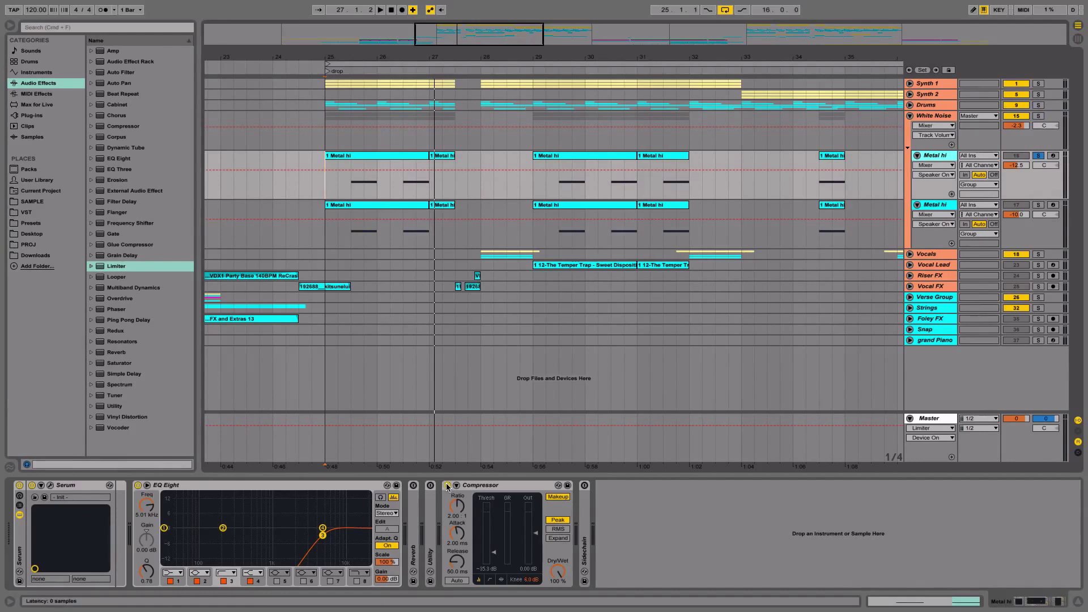
pyautogui.click(50, 486)
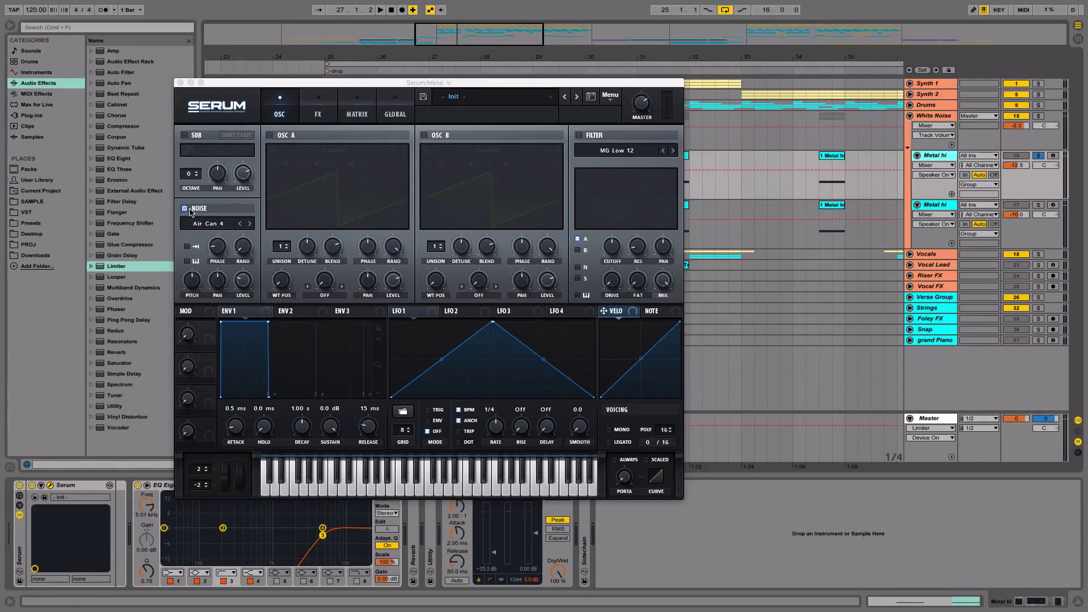
pyautogui.click(179, 83)
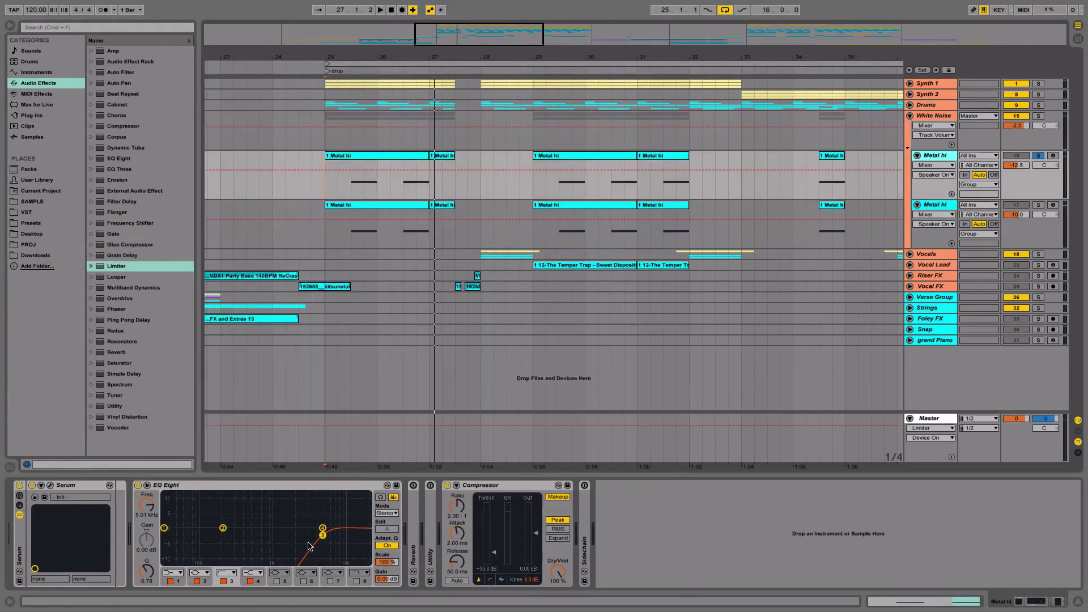
pyautogui.press('space')
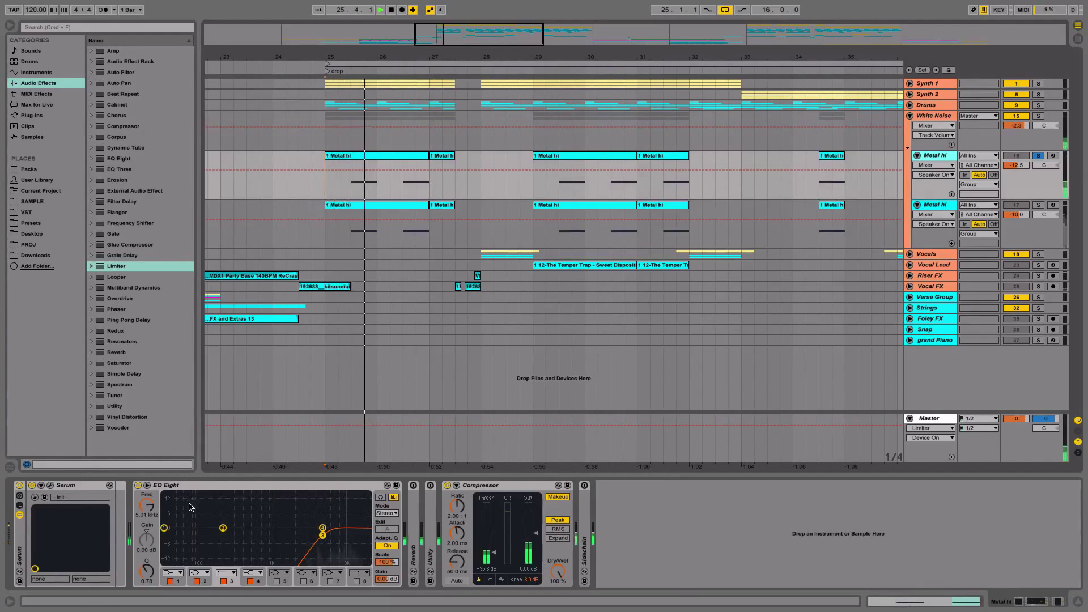
pyautogui.press('space')
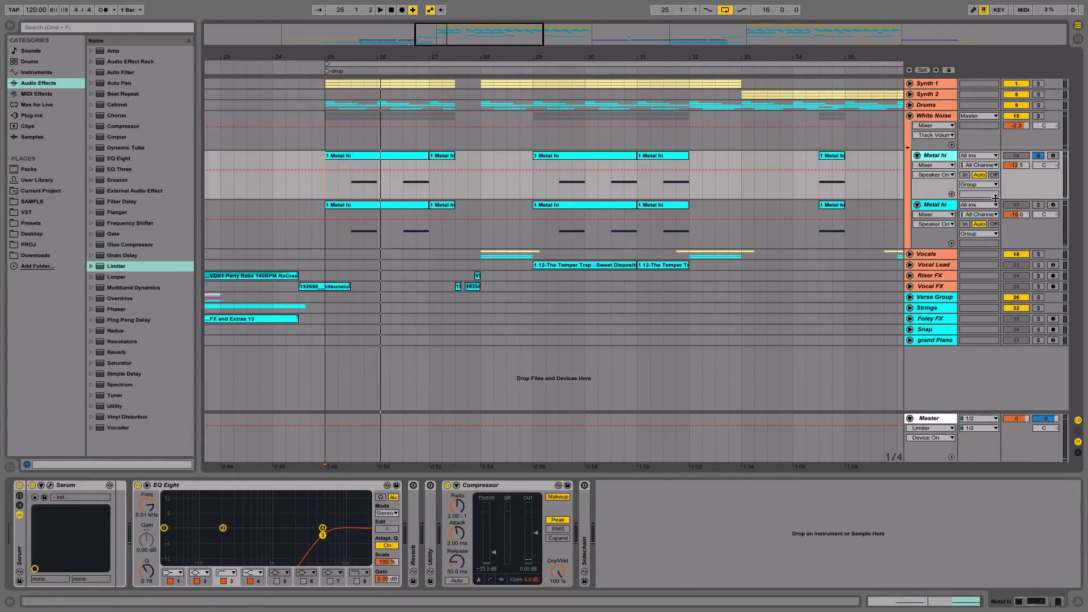
# - Solo the second Metal hi track, examine the looped region of its Flume Remix sample, and audition it
pyautogui.click(1038, 205)
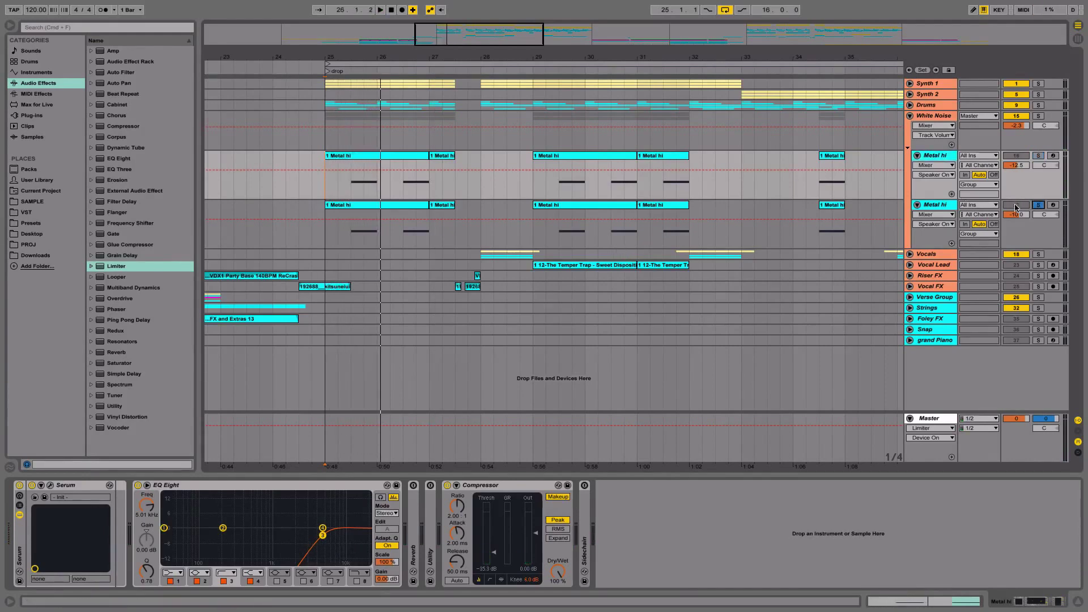
pyautogui.click(937, 208)
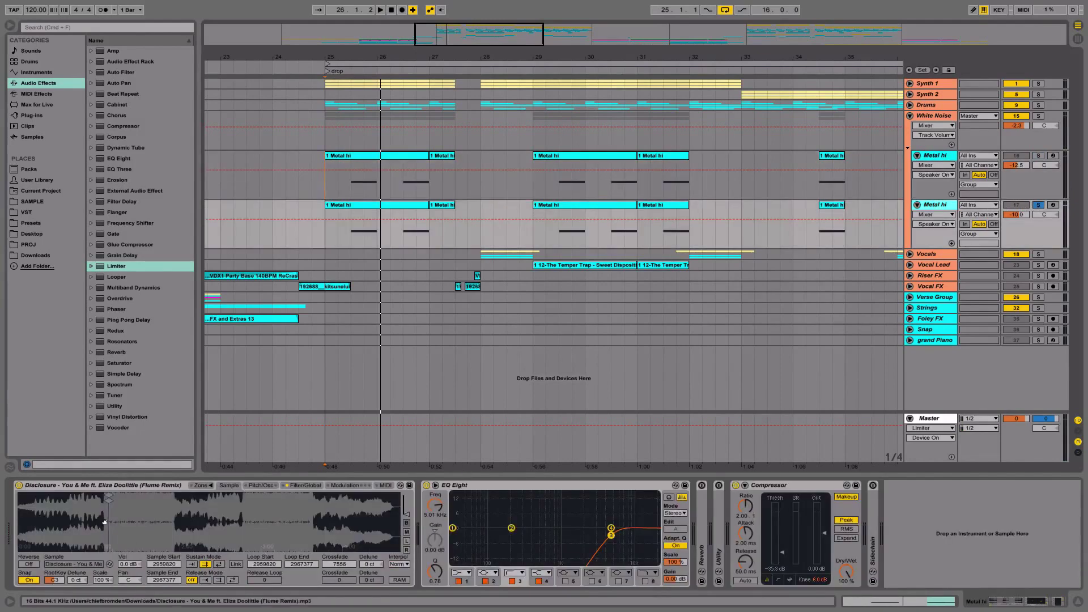
pyautogui.moveTo(104, 521); pyautogui.dragTo(195, 485)
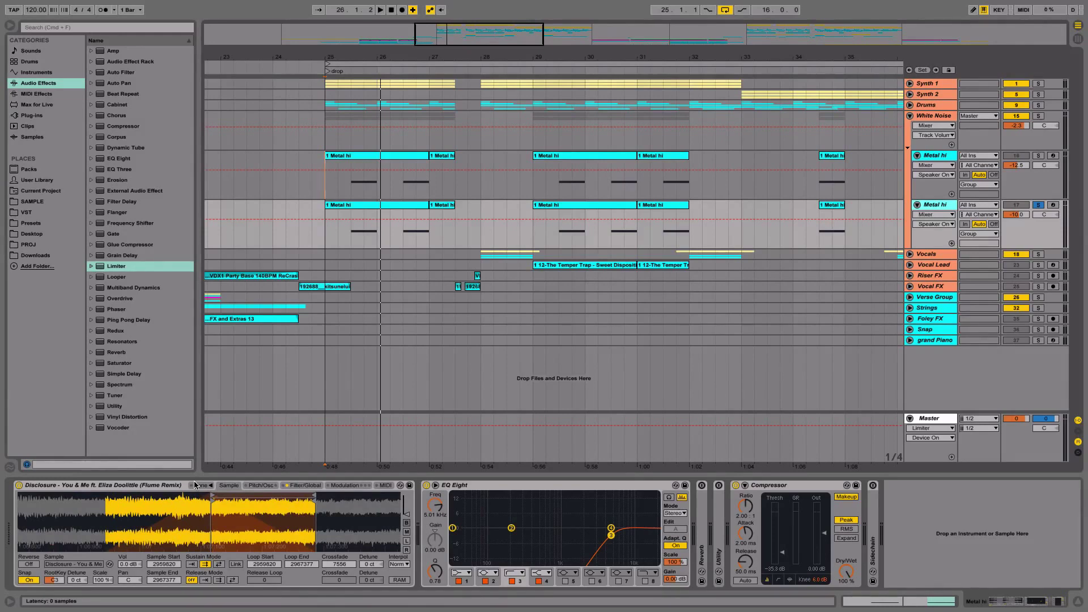
pyautogui.moveTo(167, 524); pyautogui.dragTo(214, 532)
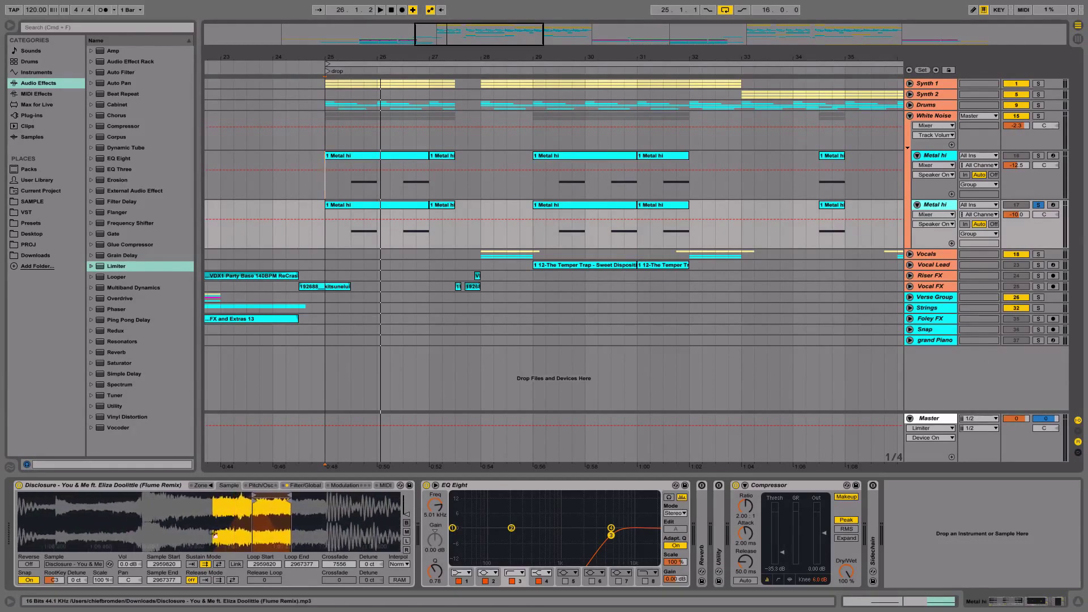
pyautogui.press('space')
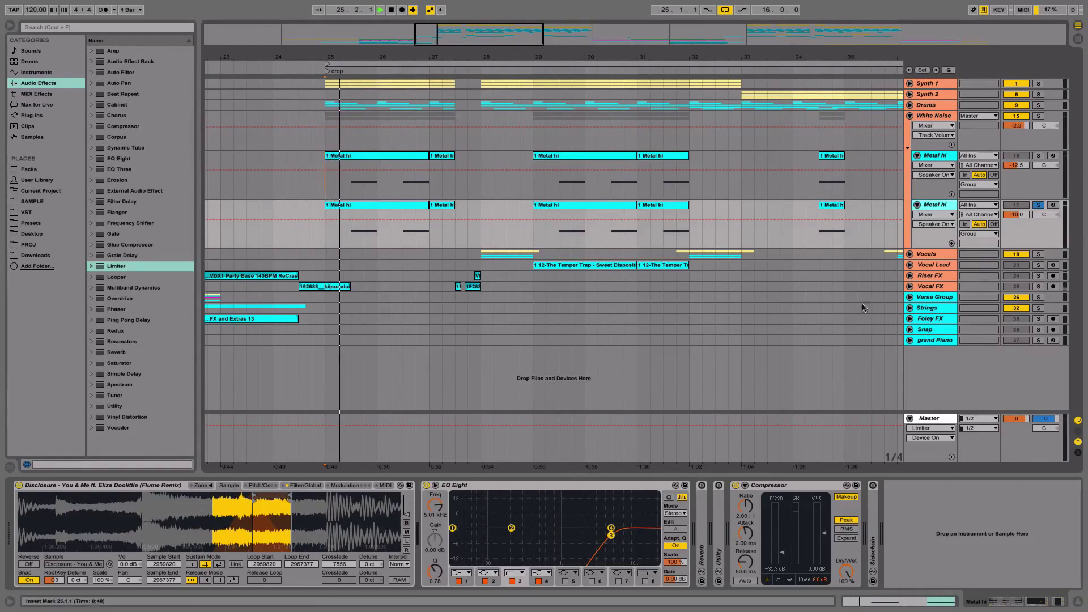
# - Try a sustain loop crossfade of 0 on the Flume Remix sample, audition it, and undo the change
pyautogui.press('space')
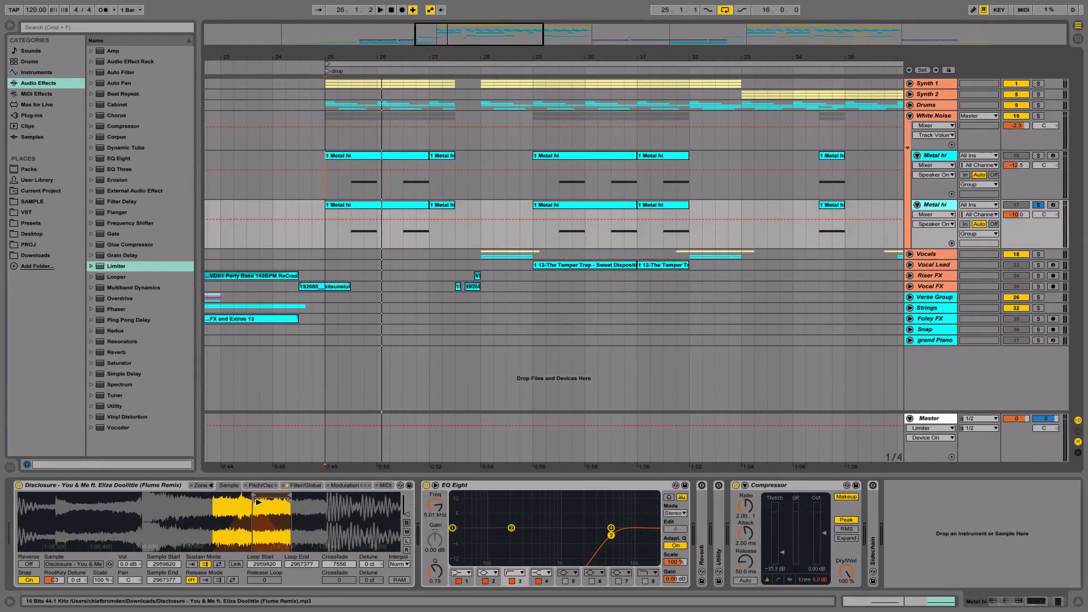
pyautogui.moveTo(257, 502); pyautogui.dragTo(258, 518)
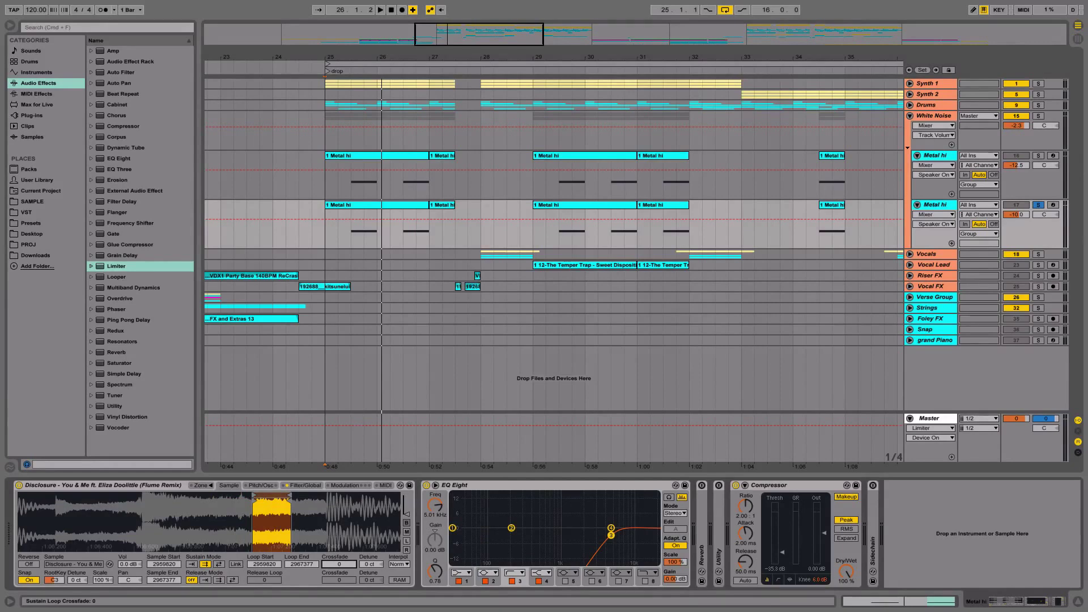
pyautogui.press('super+z')
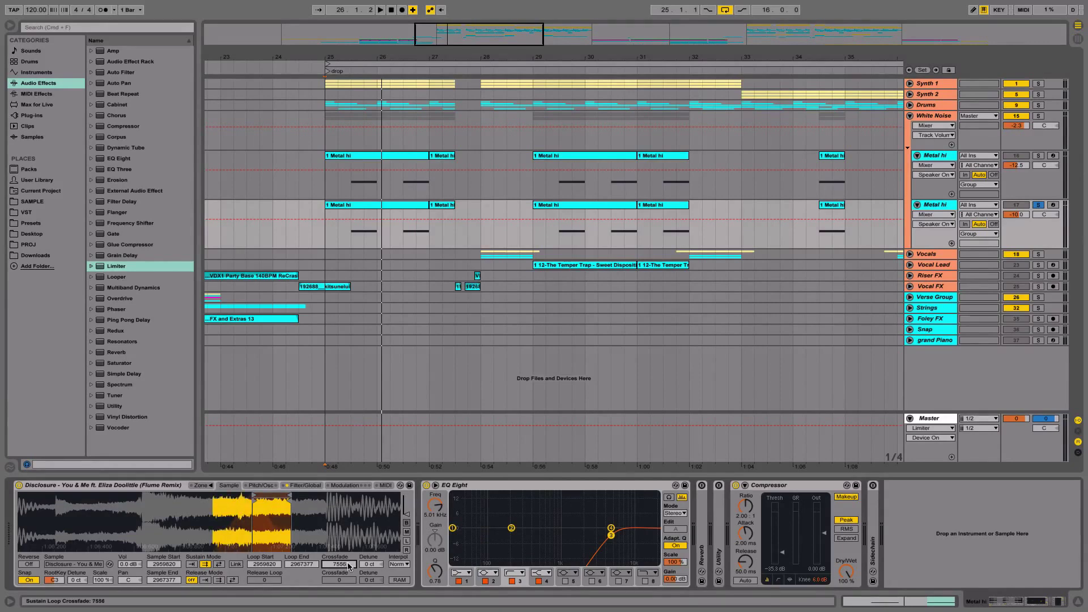
pyautogui.moveTo(347, 566); pyautogui.dragTo(347, 595)
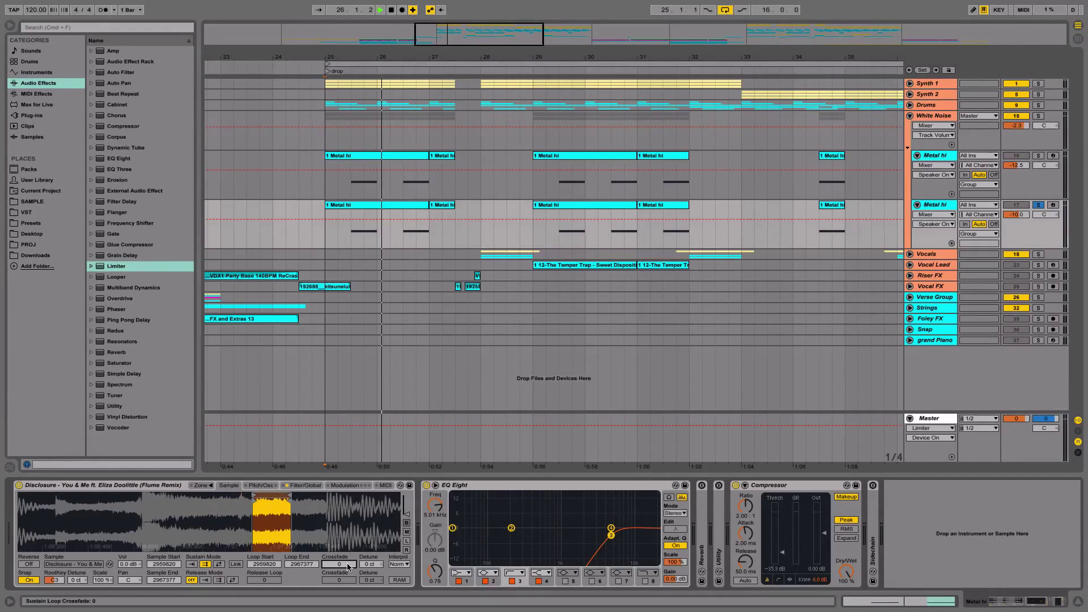
pyautogui.press('space')
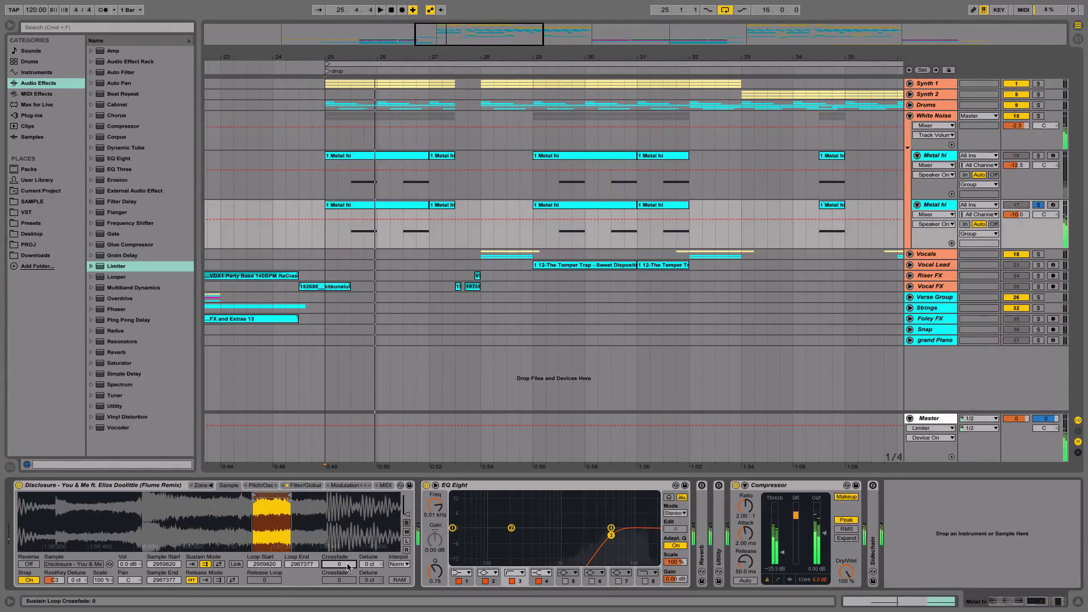
pyautogui.press('super+z')
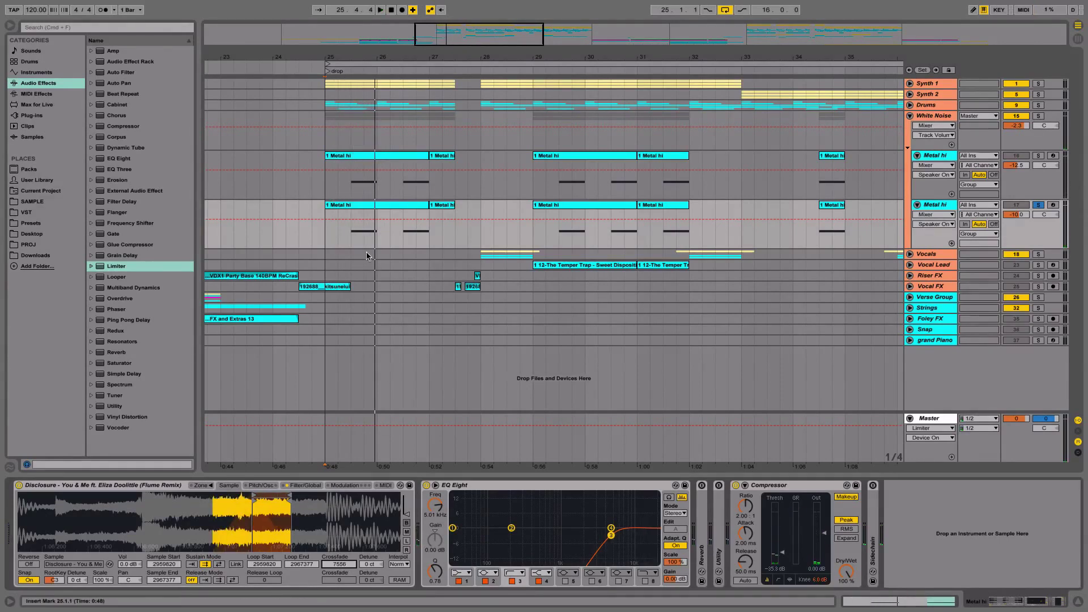
# - Audition the second Metal hi track from 25.3, and both layers together with the White Noise group soloed
pyautogui.click(355, 242)
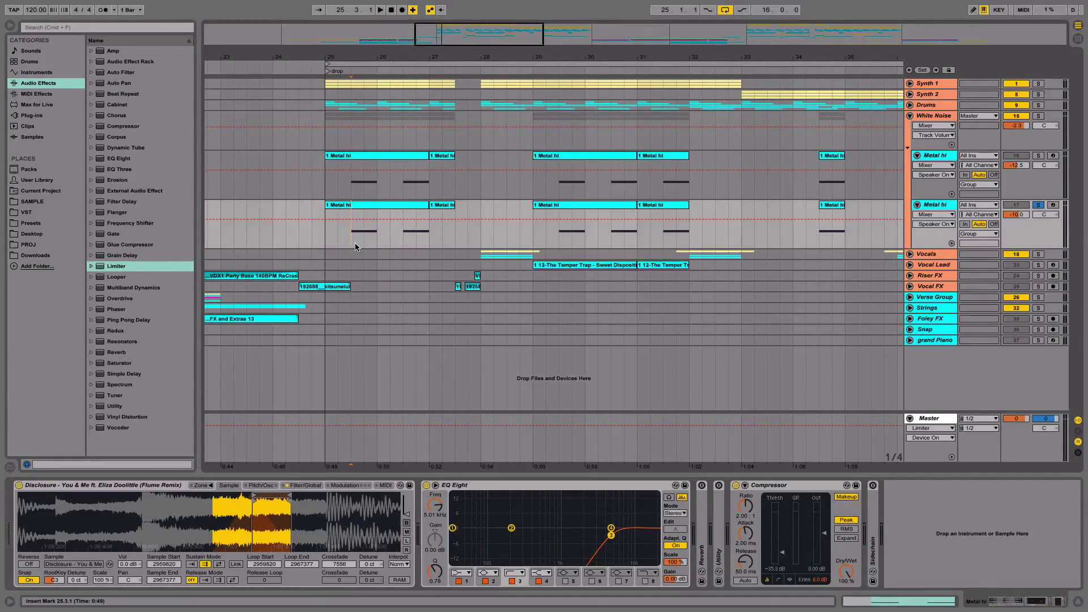
pyautogui.press('space')
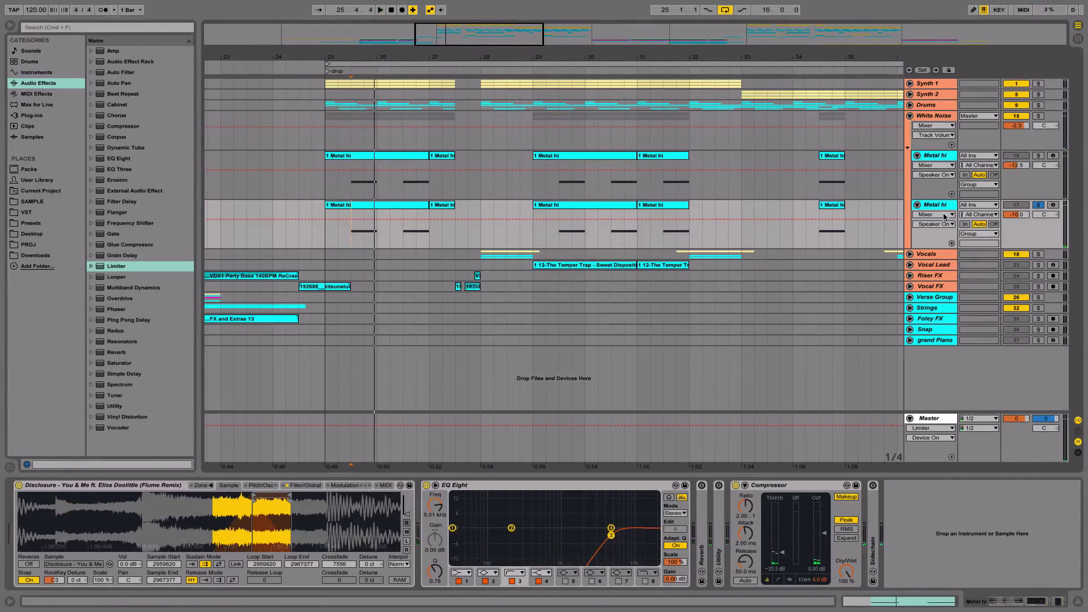
pyautogui.click(1038, 115)
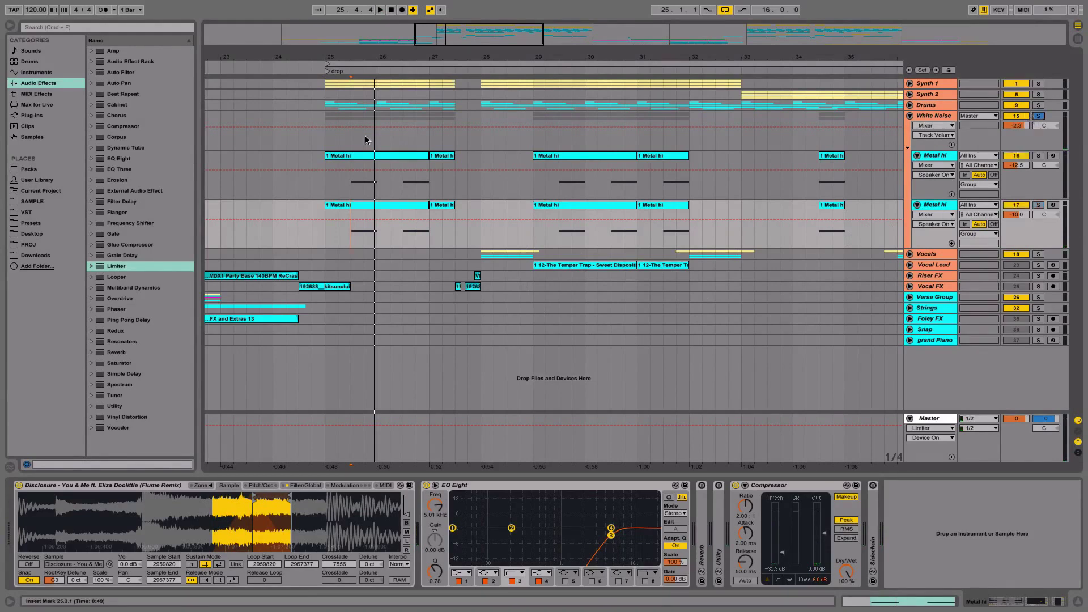
pyautogui.click(348, 188)
pyautogui.press('space')
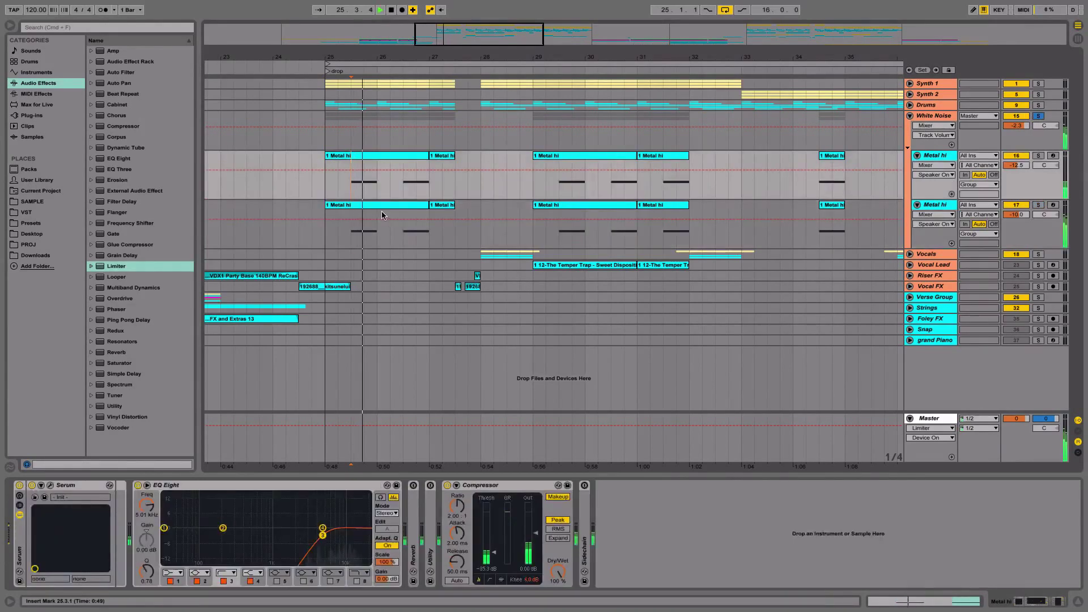
# - Fold White Noise, unfold and solo the Vocals group, and audition it from bar 28
pyautogui.click(910, 116)
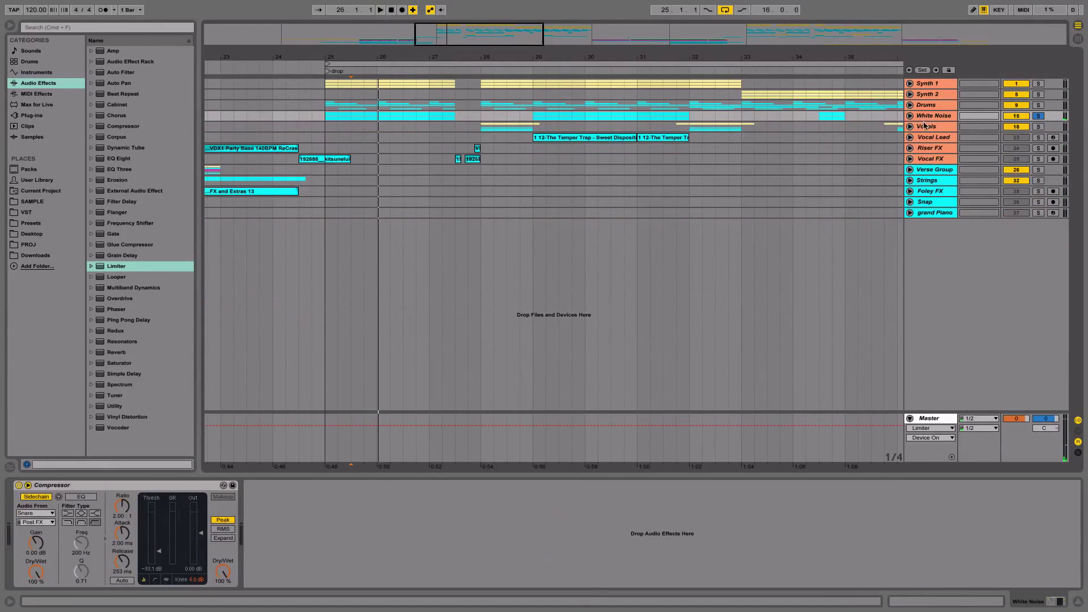
pyautogui.click(980, 127)
pyautogui.click(1038, 127)
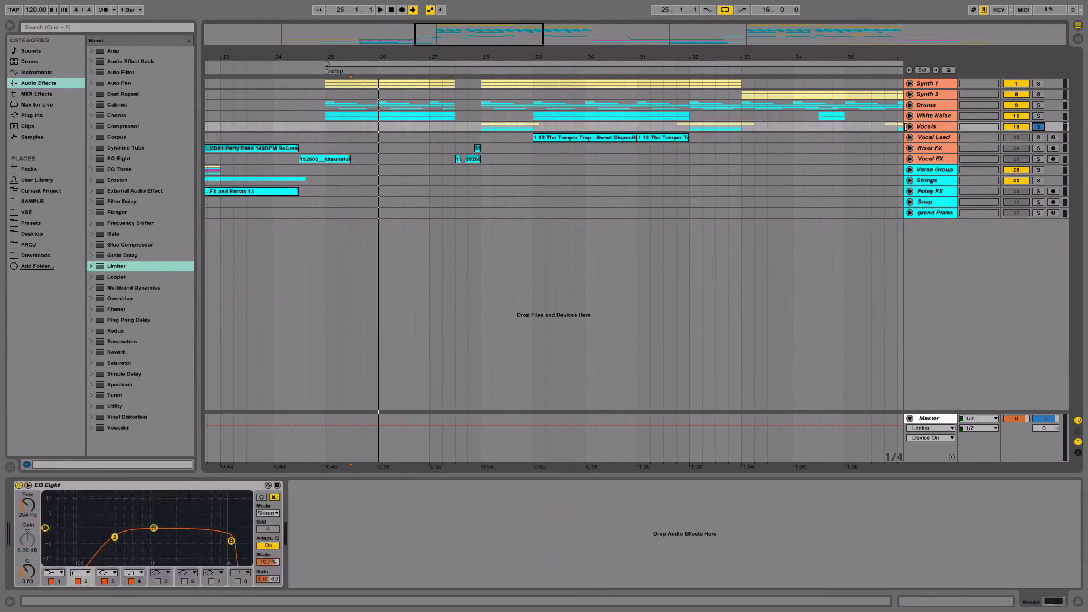
pyautogui.click(910, 127)
pyautogui.click(478, 204)
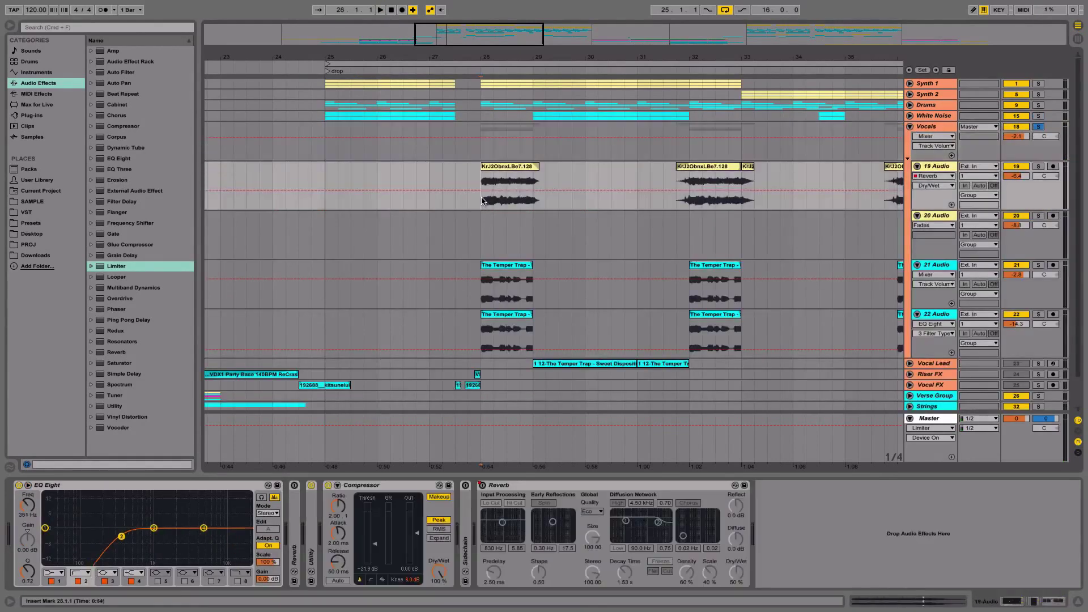
pyautogui.press('space')
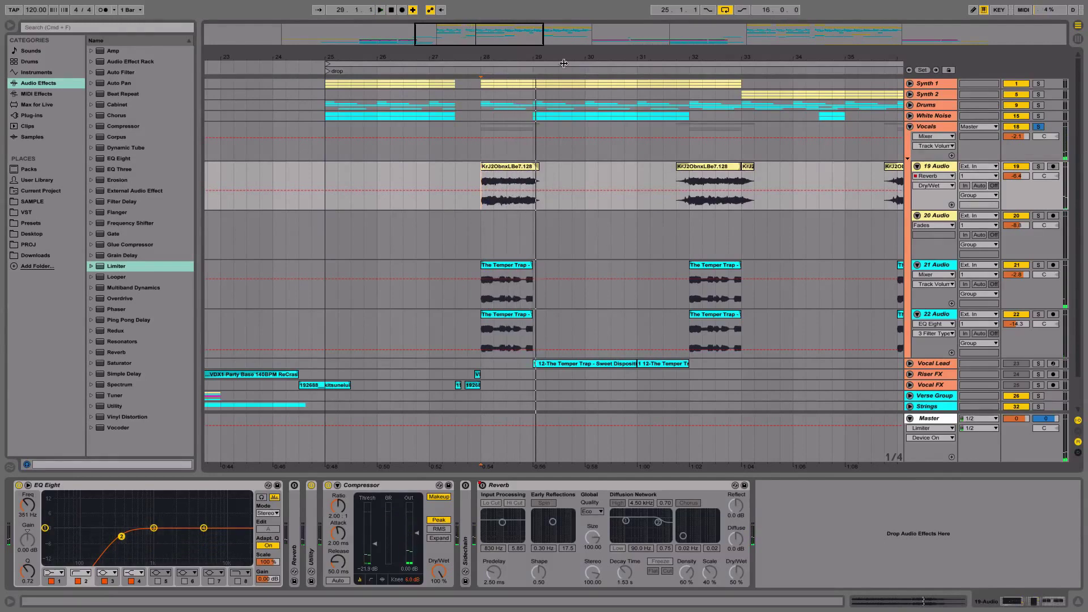
# - Solo the 19 Audio track inside Vocals and audition its clip from bar 28
pyautogui.click(1038, 166)
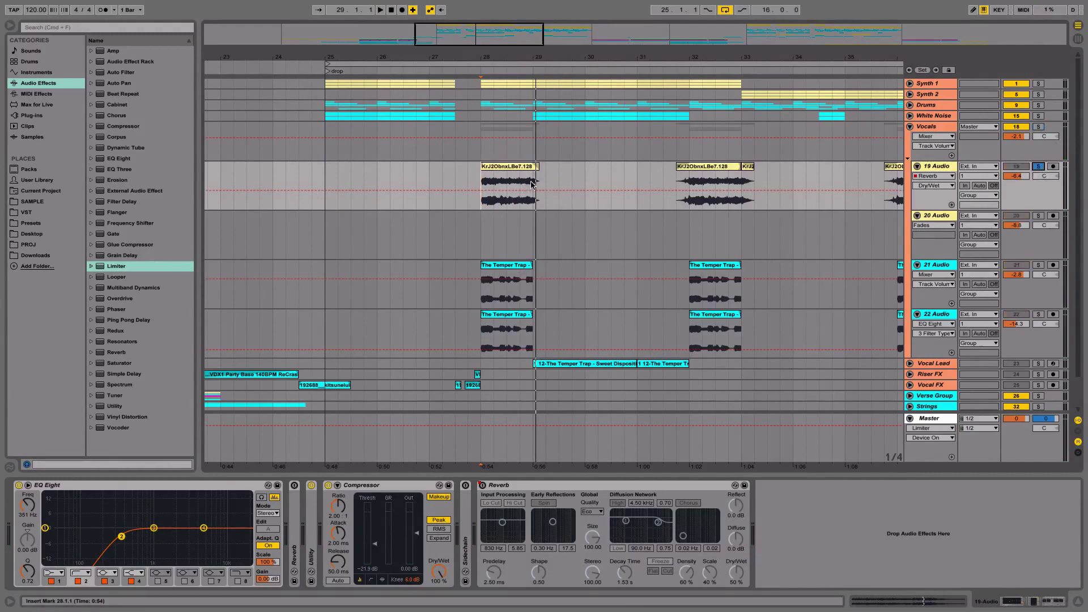
pyautogui.press('space')
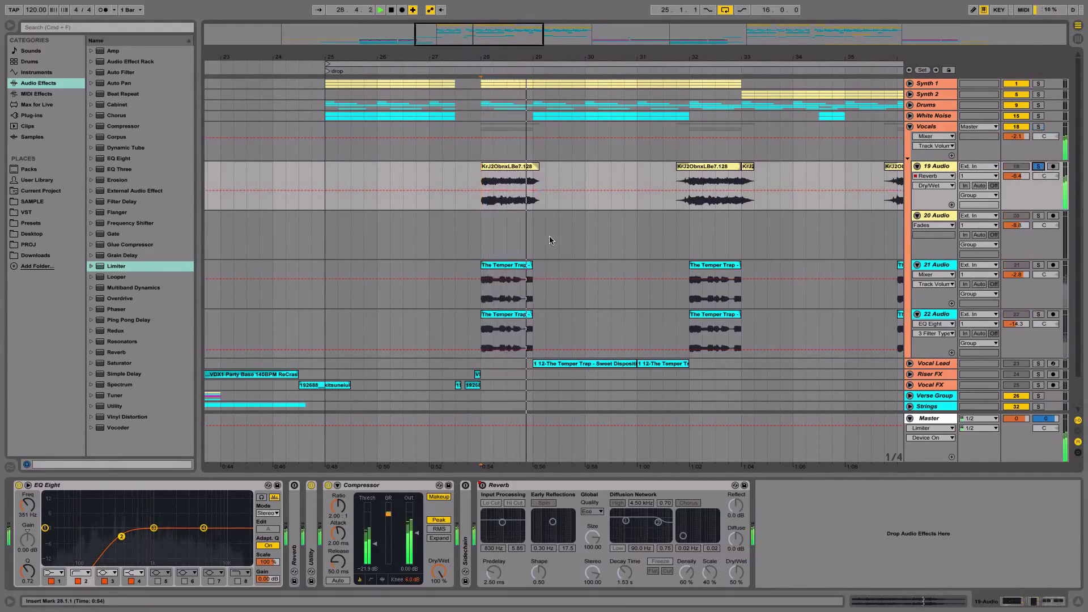
pyautogui.press('space')
# - Solo the 21 Audio track and audition its Temper Trap clip from bar 28
pyautogui.moveTo(540, 57); pyautogui.dragTo(540, 49)
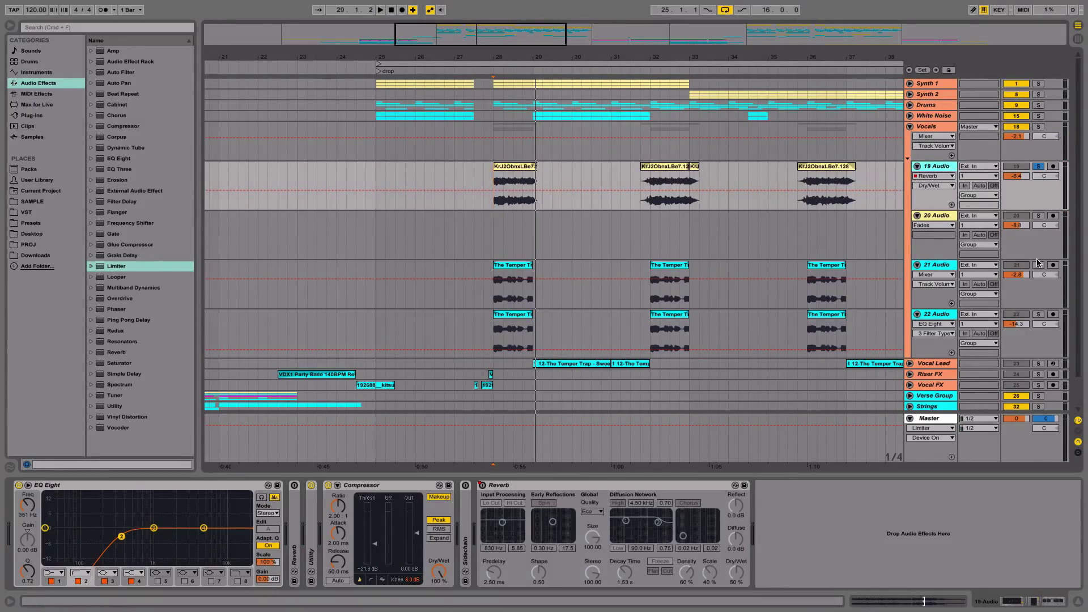
pyautogui.click(492, 296)
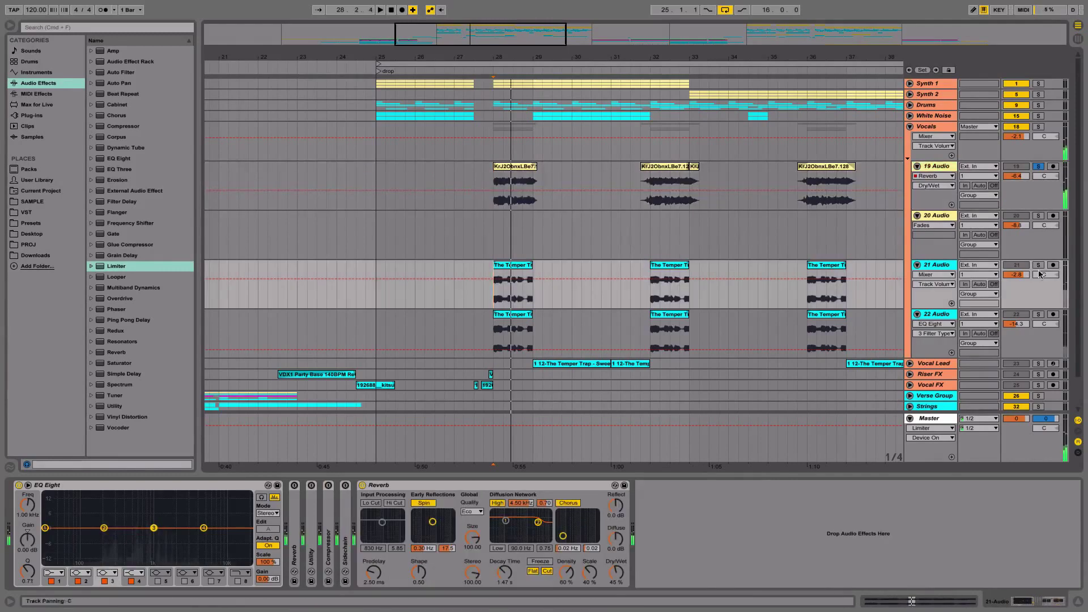
pyautogui.press('space')
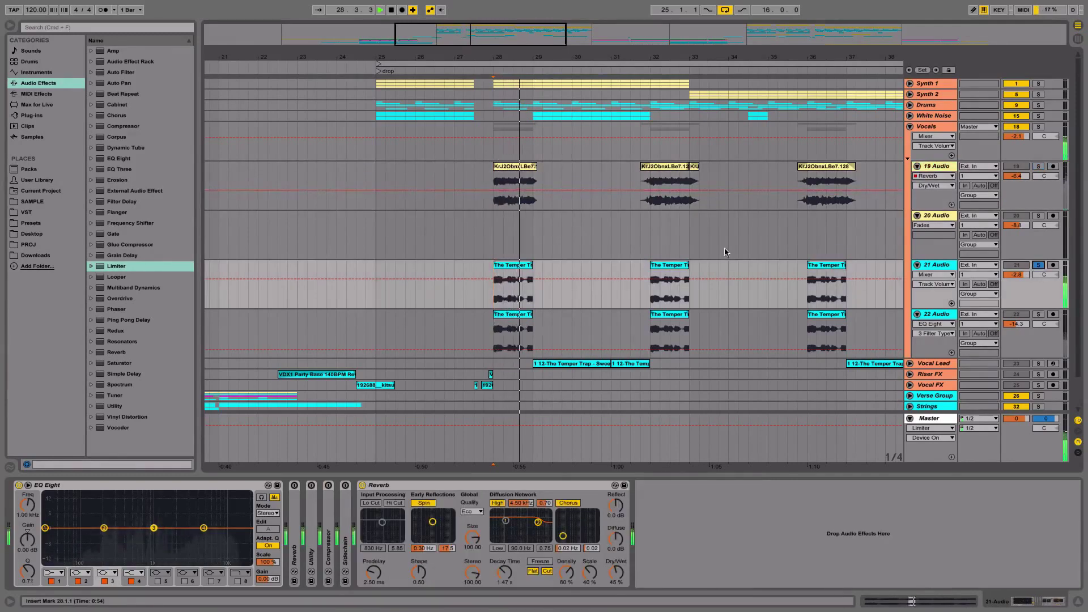
pyautogui.press('space')
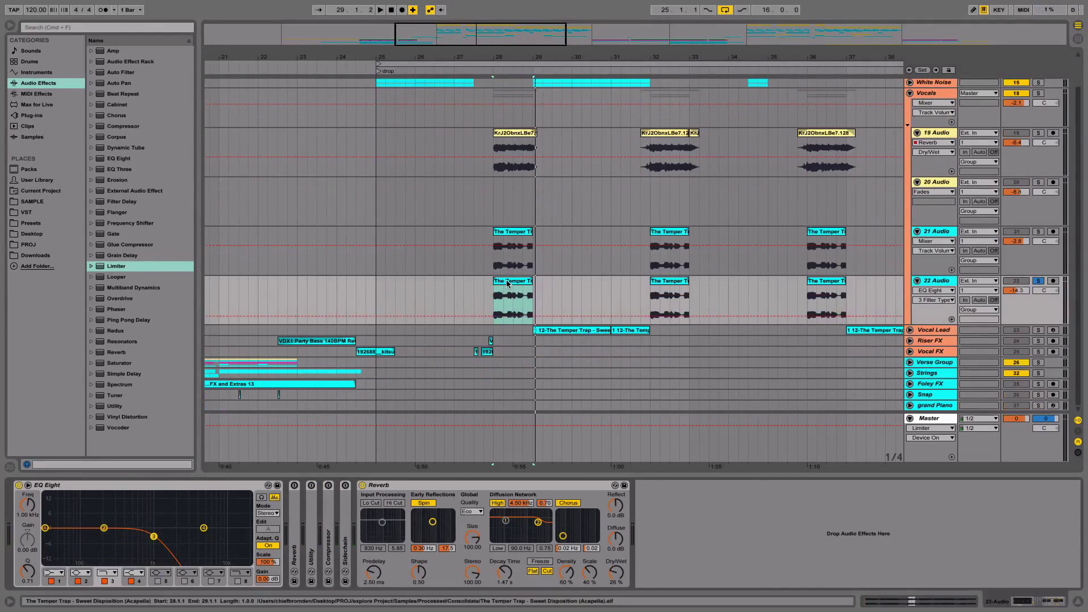
# - Audition the soloed 22 Audio clip at bar 28, and inspect its transposition settings and device chain
pyautogui.press('space')
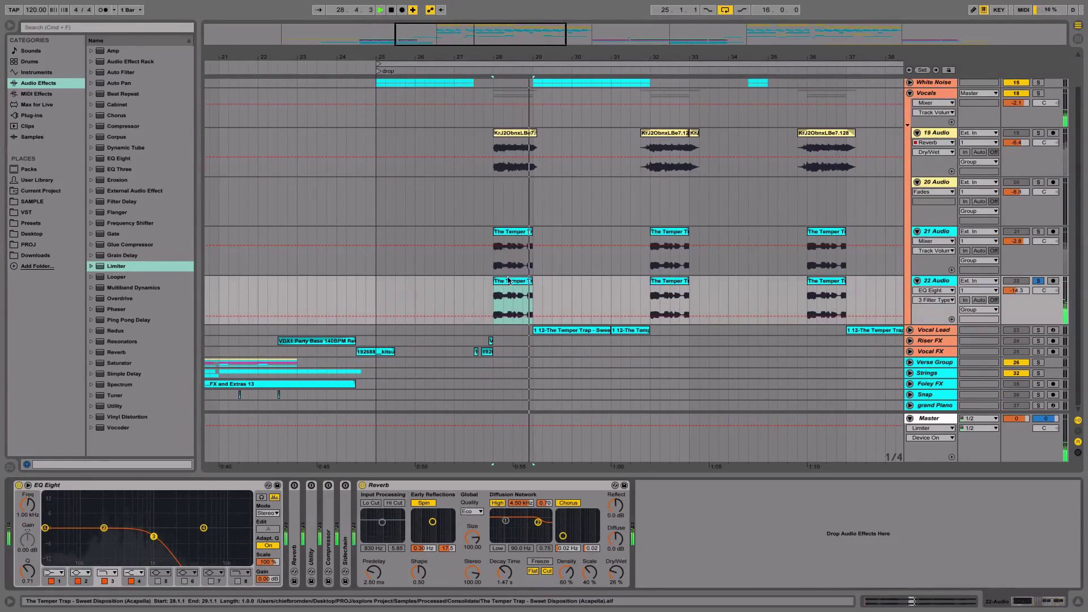
pyautogui.press('space')
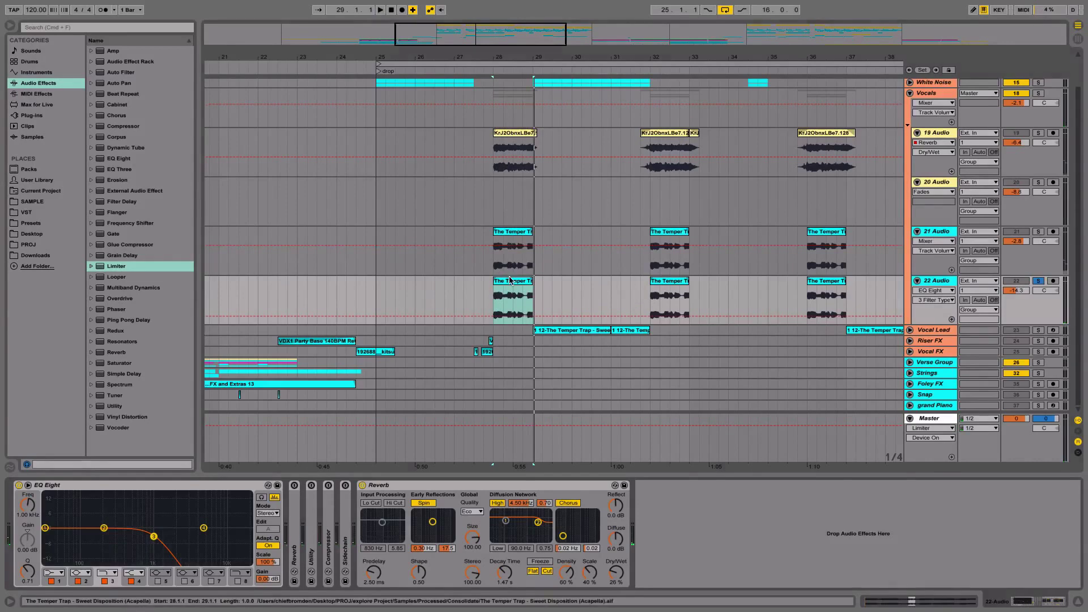
pyautogui.doubleClick(502, 286)
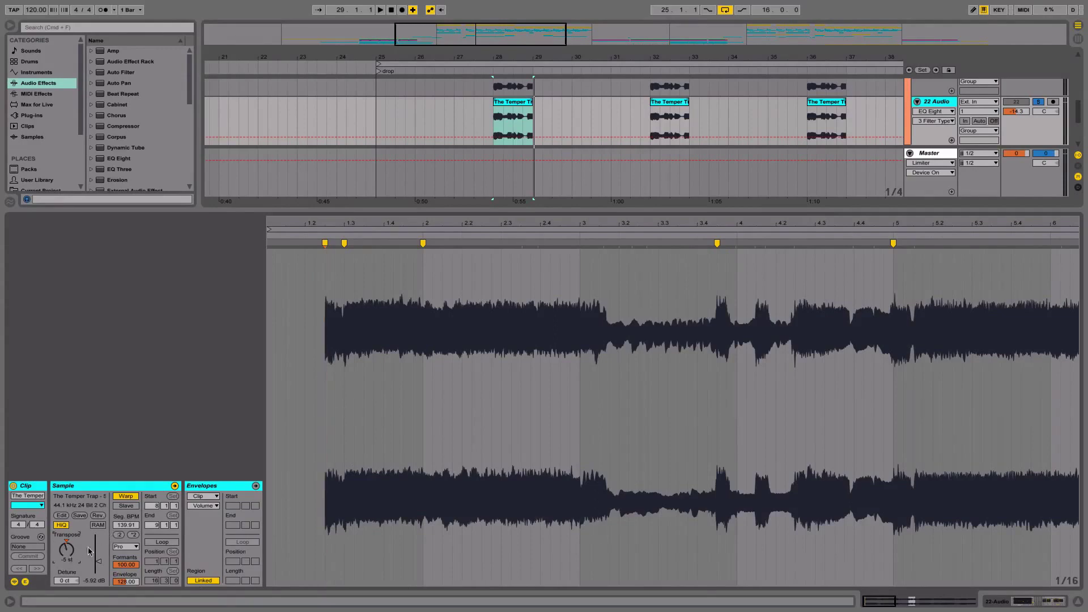
pyautogui.hotkey('shift', 'Tab')
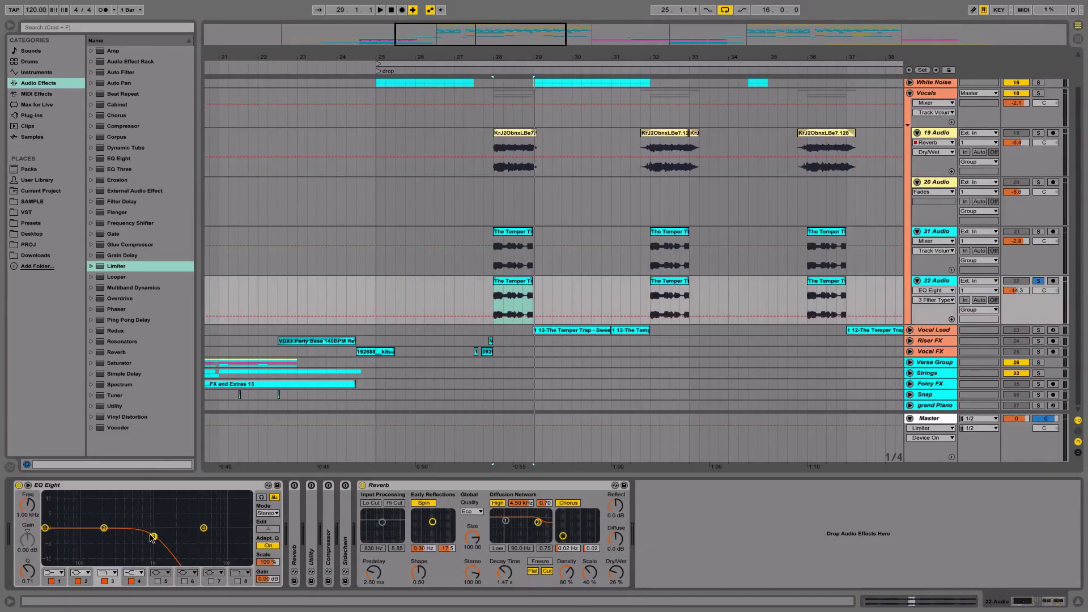
# - Compare the bar 28 clips on 19 Audio and 21 Audio by soloing and auditioning each again
pyautogui.click(517, 231)
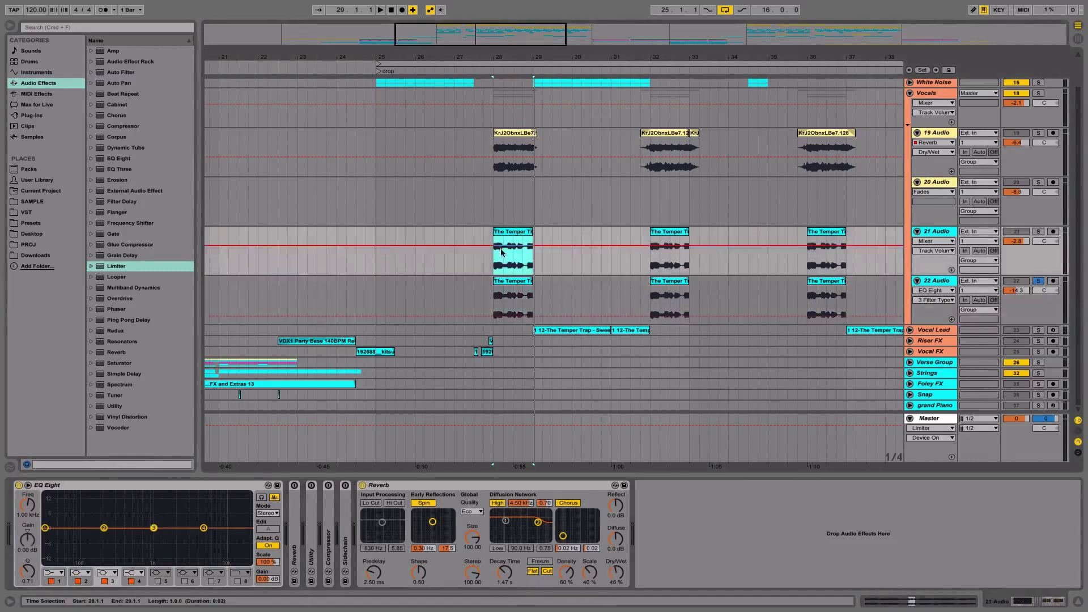
pyautogui.click(508, 136)
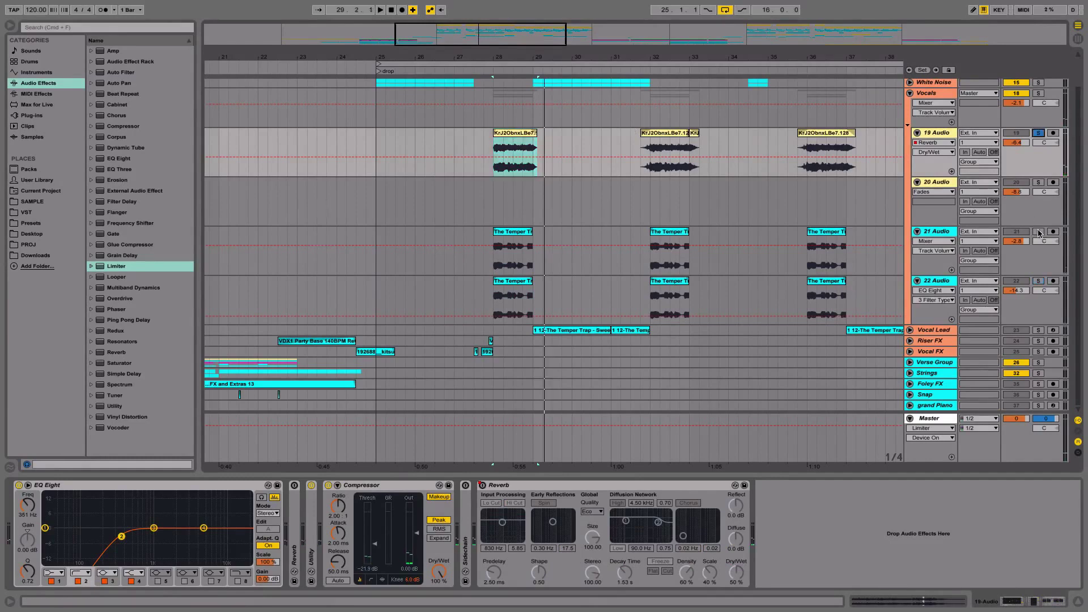
pyautogui.click(1038, 232)
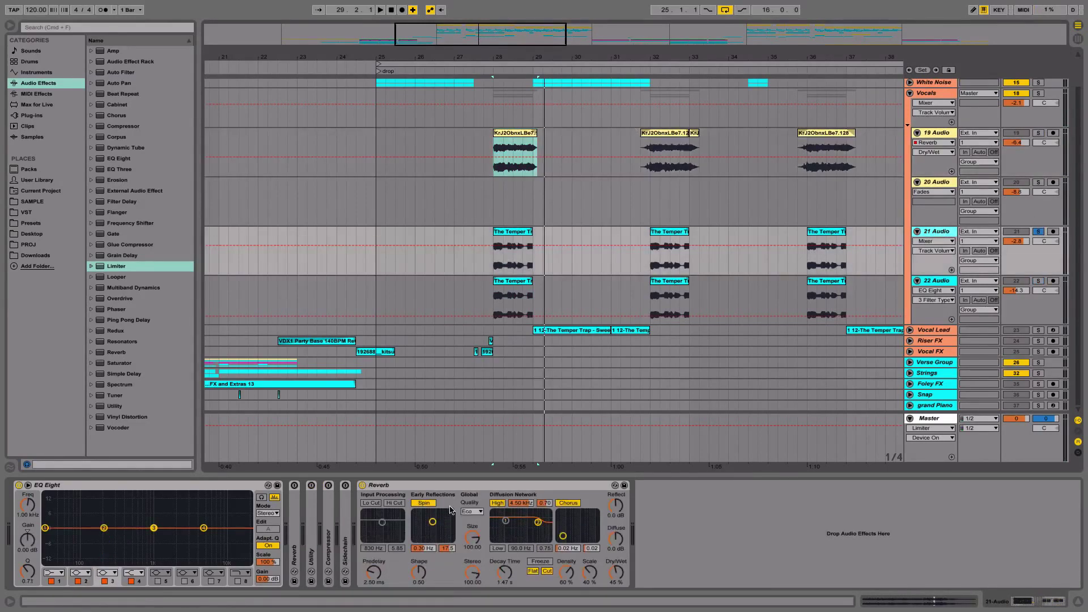
pyautogui.click(518, 239)
pyautogui.press('space')
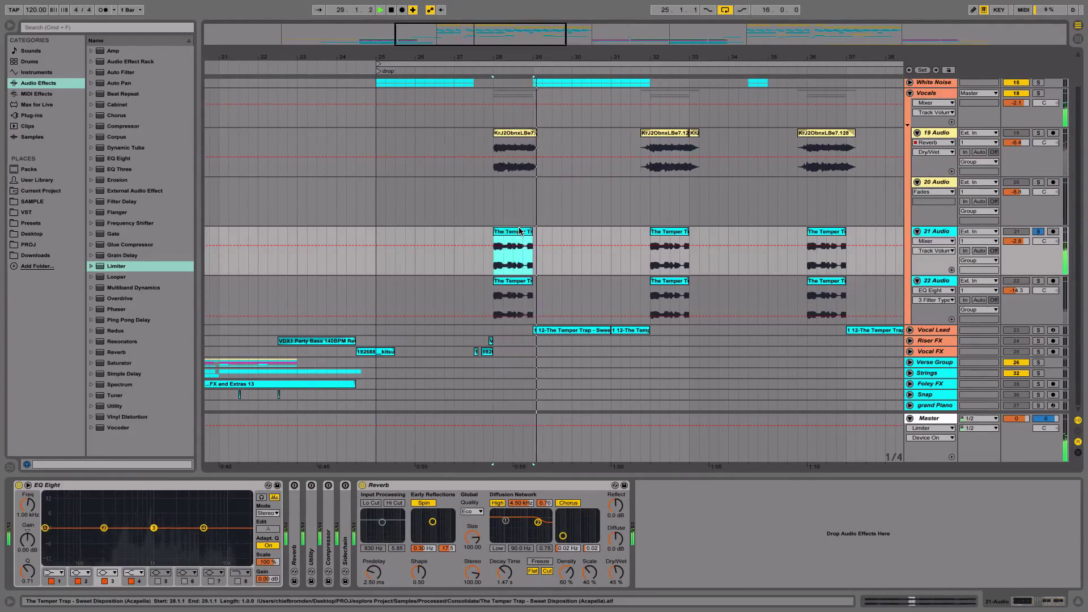
pyautogui.press('space')
# - Audition the third 19 Audio clip, near bar 36, with the track soloed, and clear the solo
pyautogui.moveTo(650, 57); pyautogui.dragTo(650, 23)
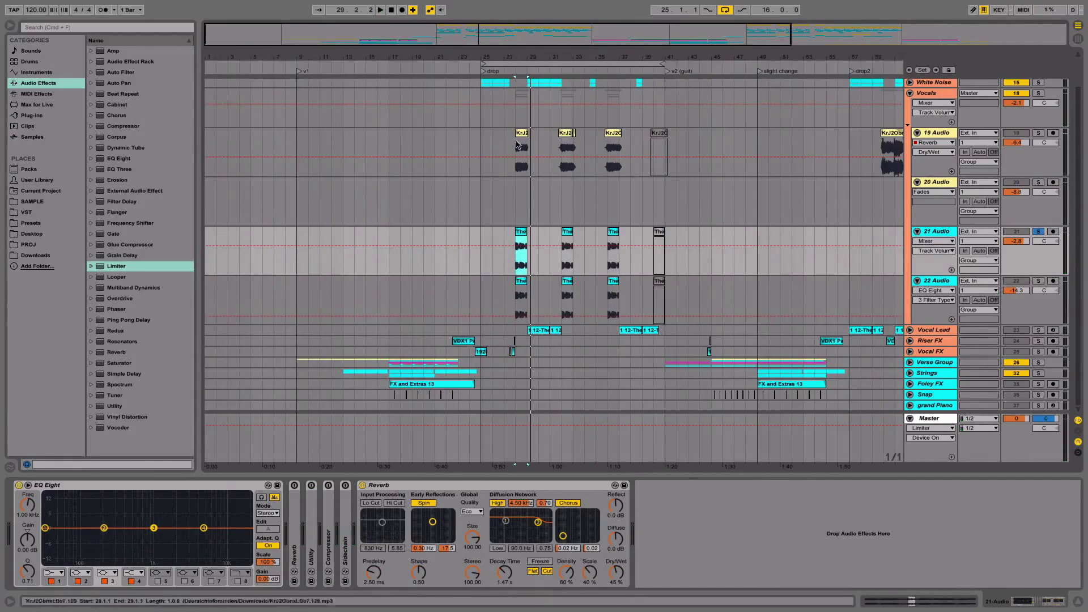
pyautogui.click(612, 148)
pyautogui.press('space')
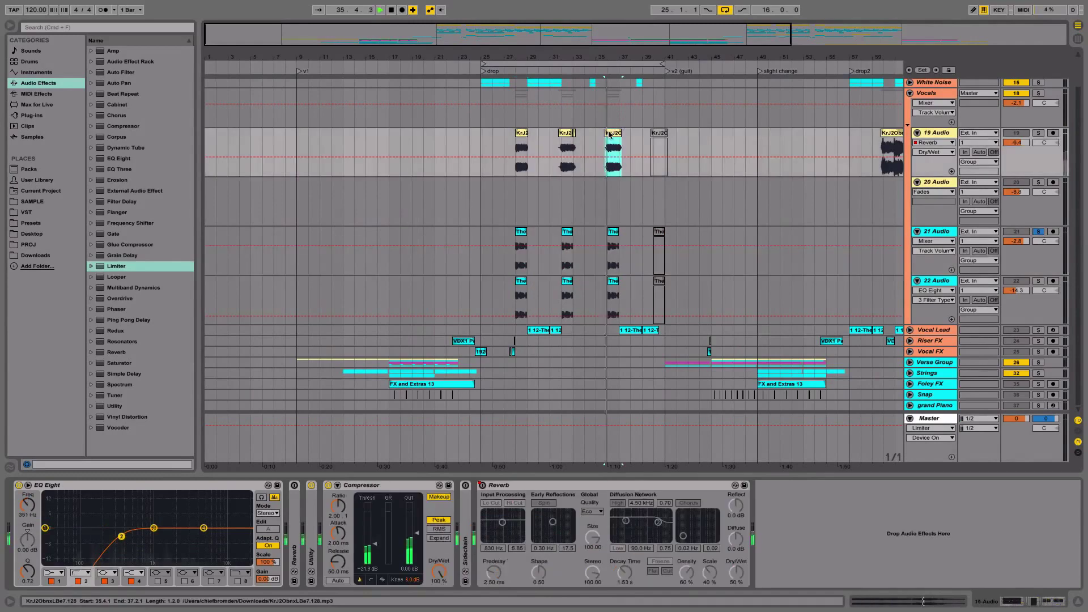
pyautogui.click(1038, 132)
pyautogui.click(1037, 133)
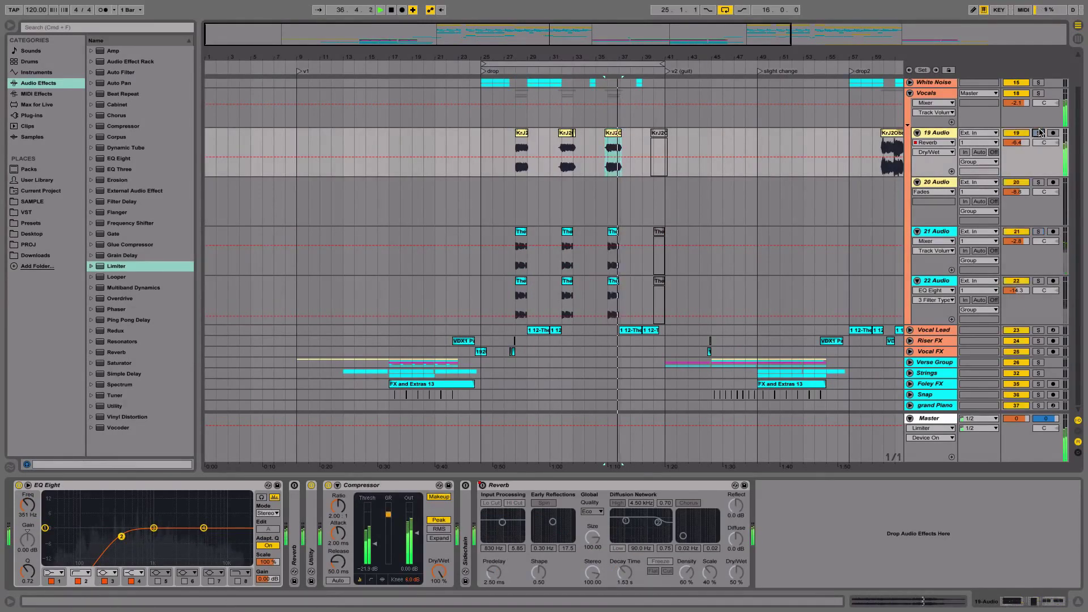
pyautogui.press('space')
# - Fold the Vocals group, unfold Vocal Lead, and examine its notes and devices with the insert point at 29.3
pyautogui.moveTo(540, 53); pyautogui.dragTo(539, 54)
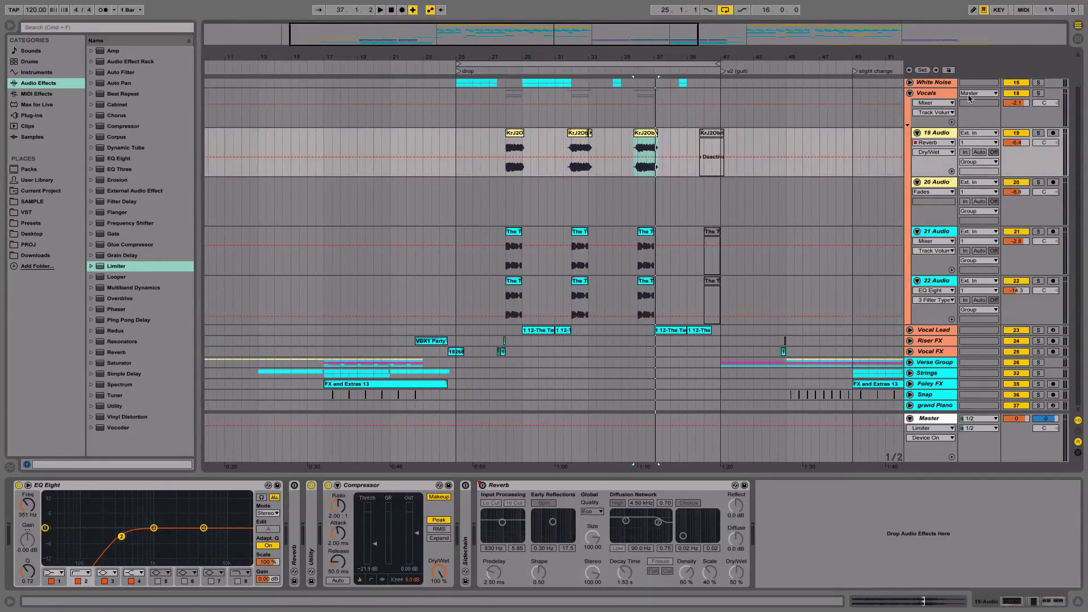
pyautogui.click(916, 94)
pyautogui.click(909, 137)
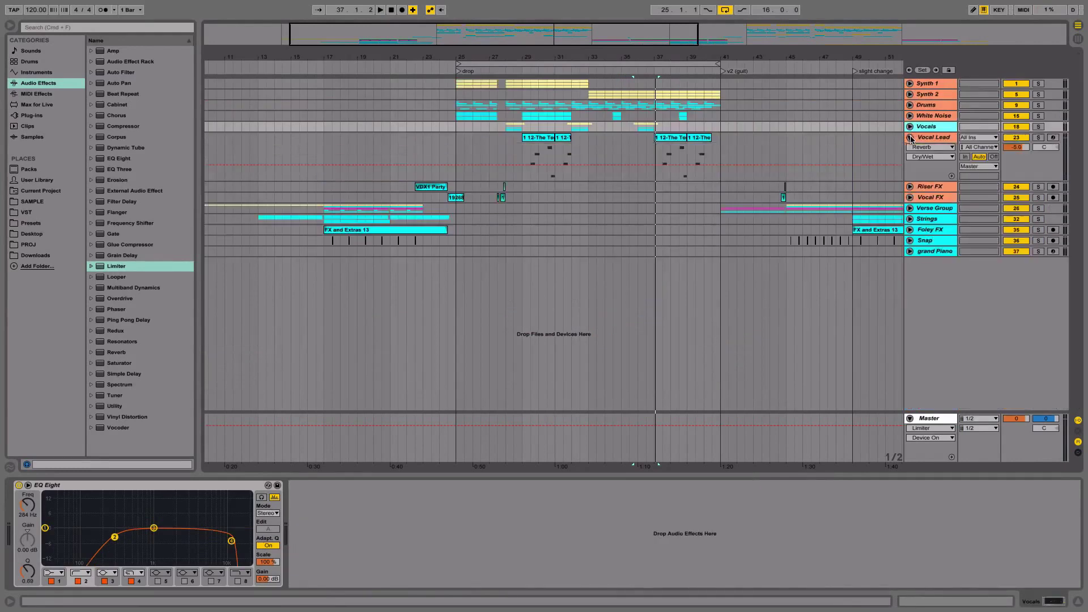
pyautogui.click(525, 149)
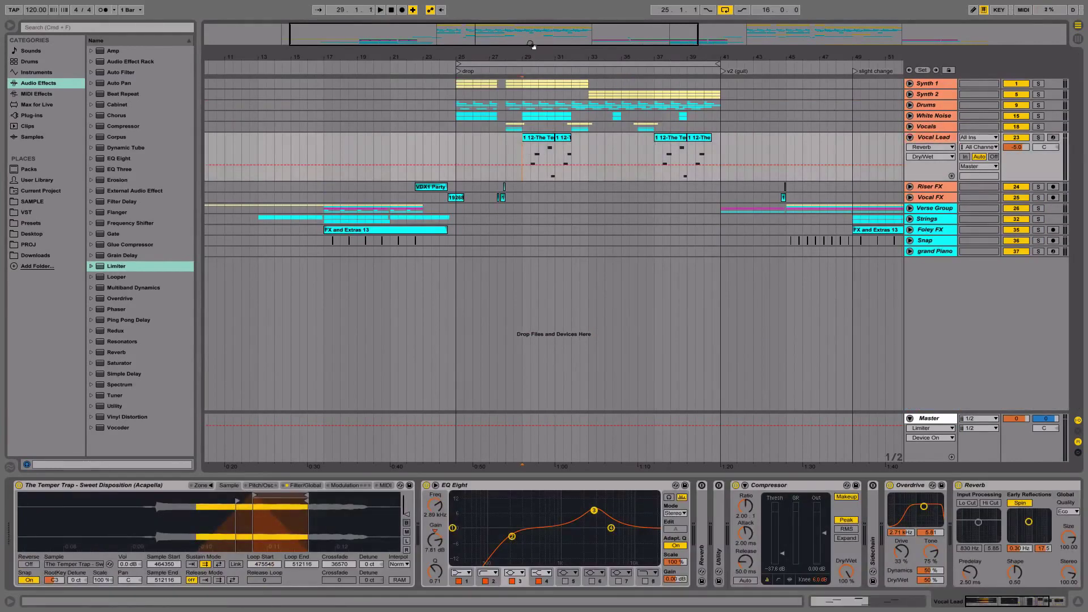
pyautogui.press('+')
pyautogui.press('+')
pyautogui.click(514, 154)
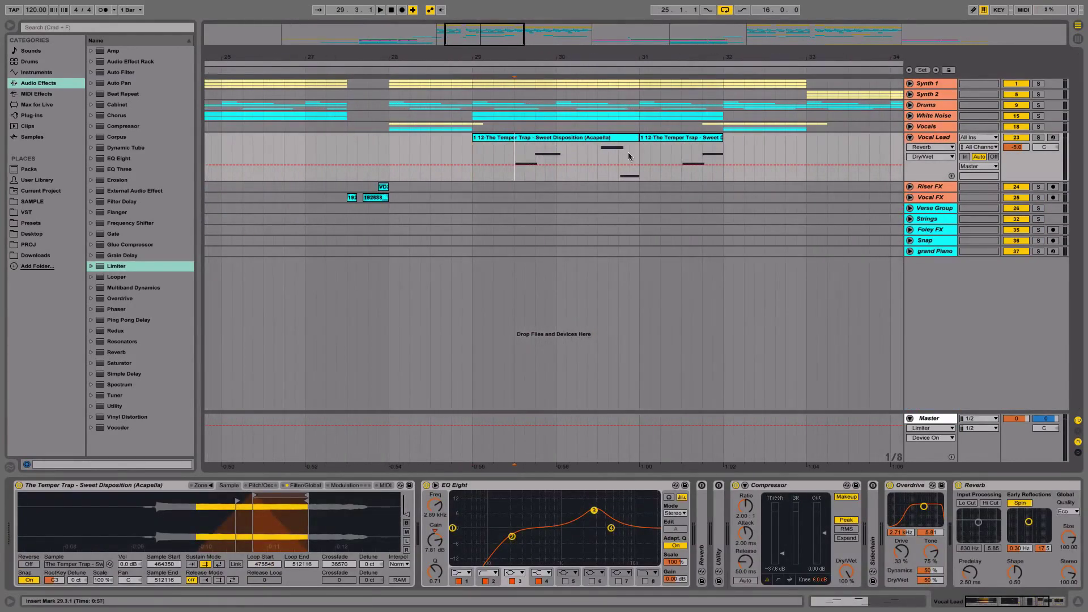
# - Solo Vocal Lead, audition its vocal notes from 29.3, and examine the sampler's loop settings
pyautogui.click(1037, 137)
pyautogui.press('space')
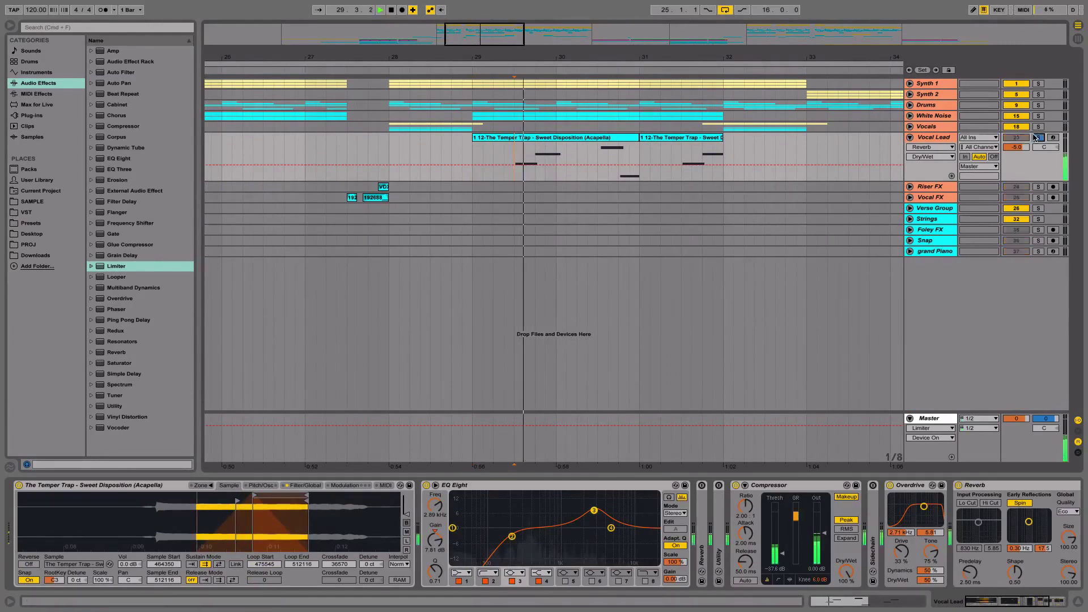
pyautogui.press('space')
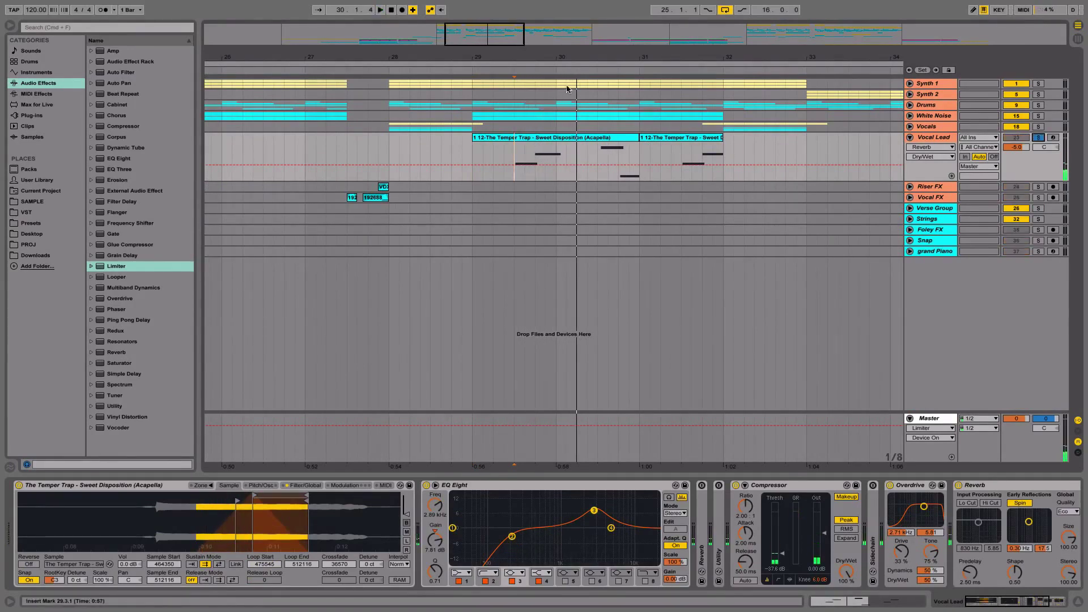
pyautogui.moveTo(536, 58); pyautogui.dragTo(536, 94)
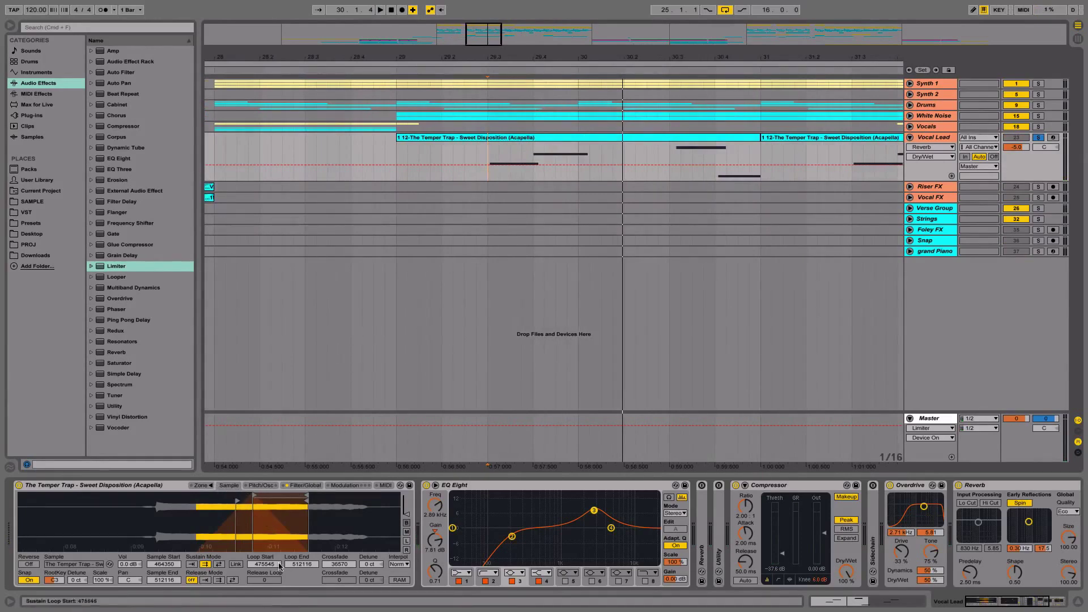
pyautogui.press('space')
# - Arm Vocal Lead for recording, play test notes on its sampler, and examine the sample loop's crossfade setting
pyautogui.click(1053, 138)
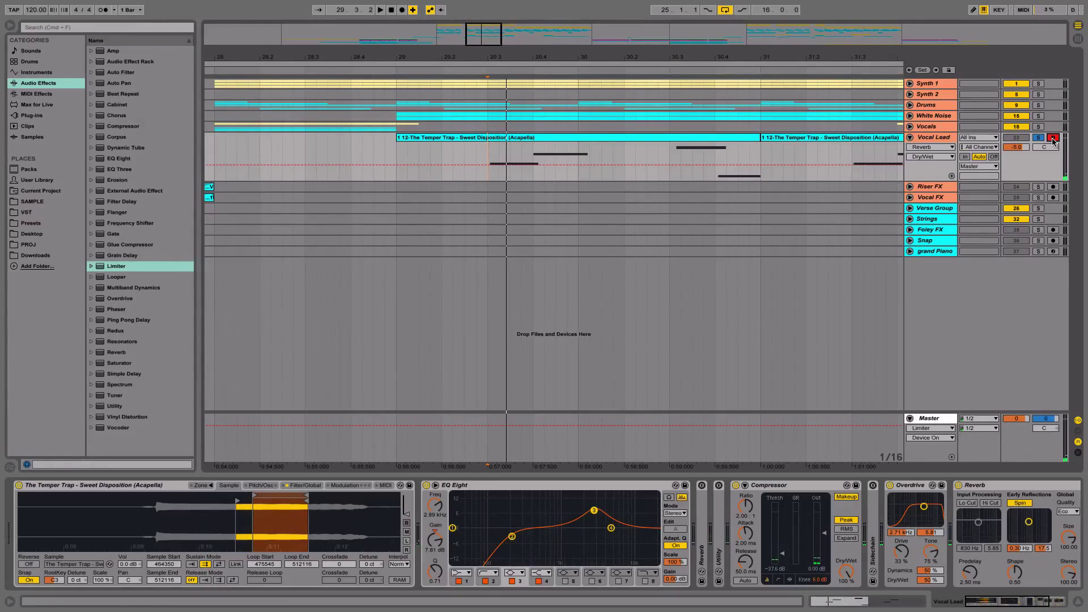
pyautogui.press('a')
pyautogui.press('x')
pyautogui.press('a')
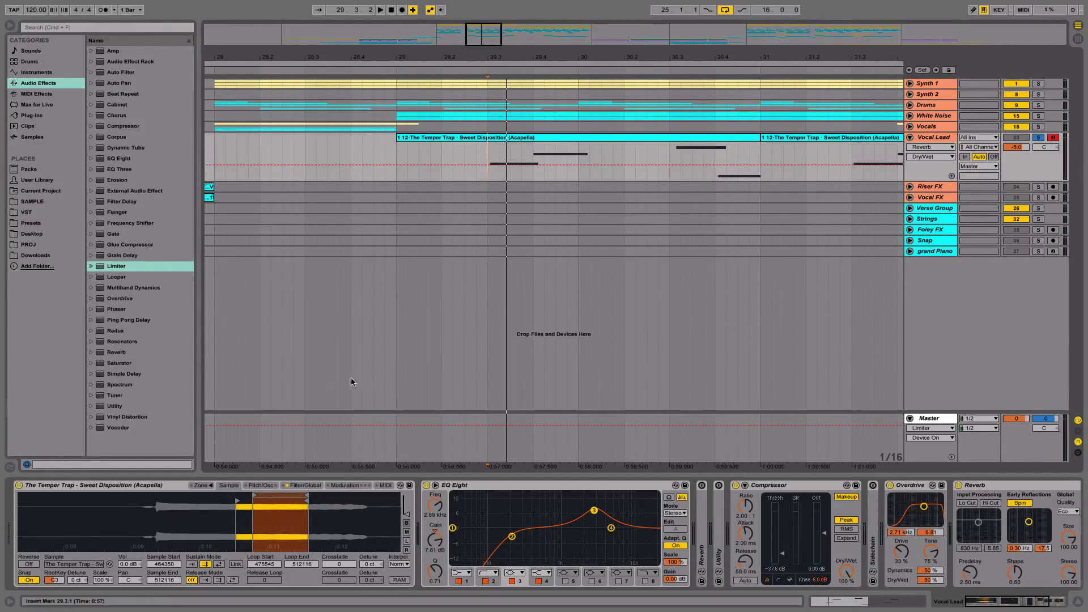
pyautogui.moveTo(328, 569); pyautogui.dragTo(328, 558)
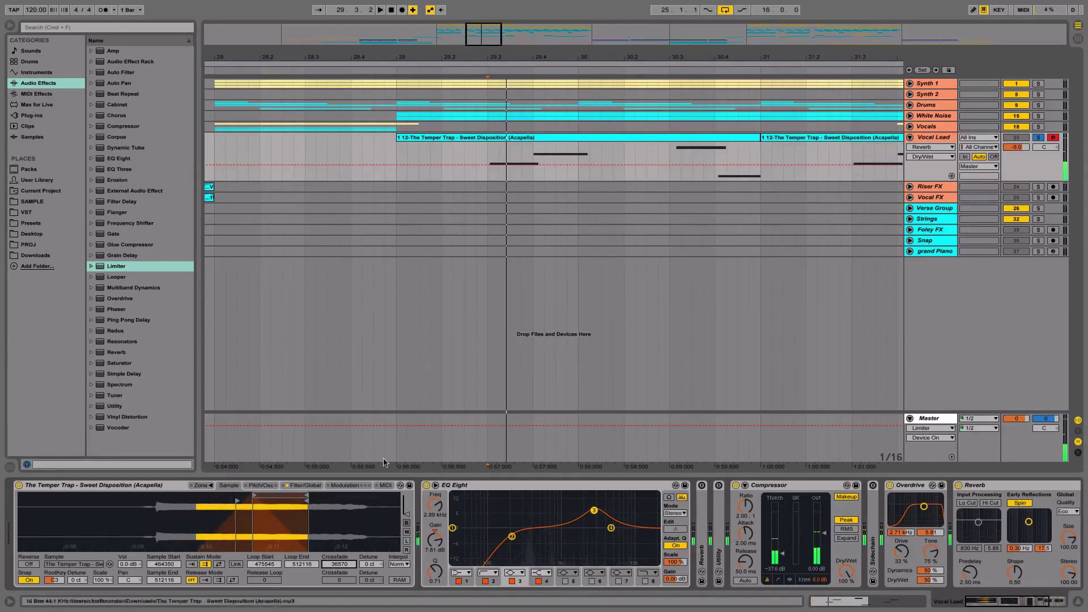
# - Examine the sampler's pitch and glide settings and the Vocal Lead effects chain through Overdrive and Reverb
pyautogui.click(252, 486)
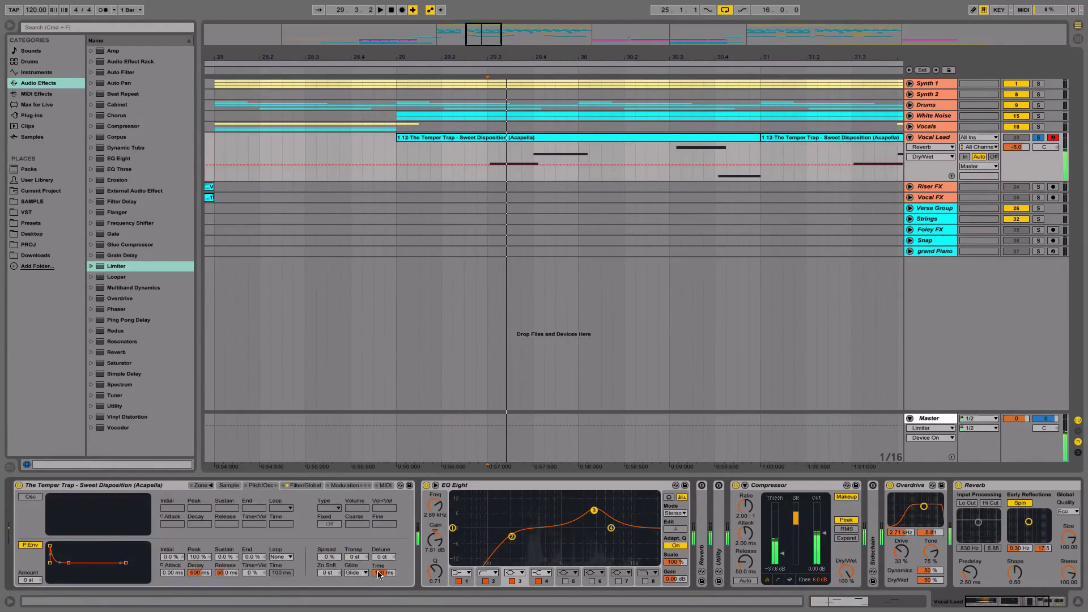
pyautogui.moveTo(378, 570); pyautogui.dragTo(385, 573)
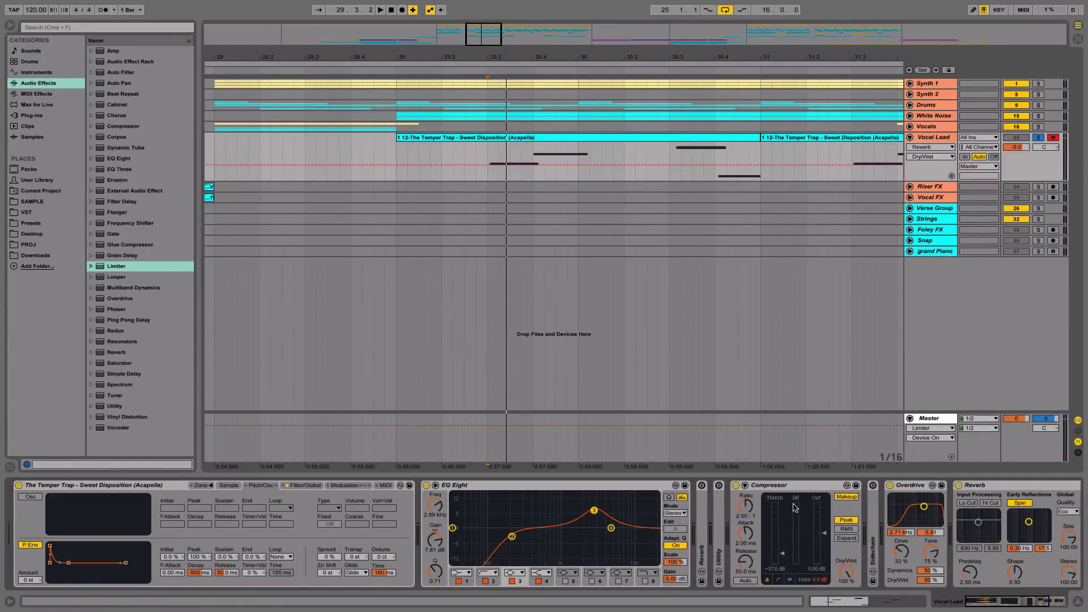
pyautogui.moveTo(987, 602); pyautogui.dragTo(1003, 602)
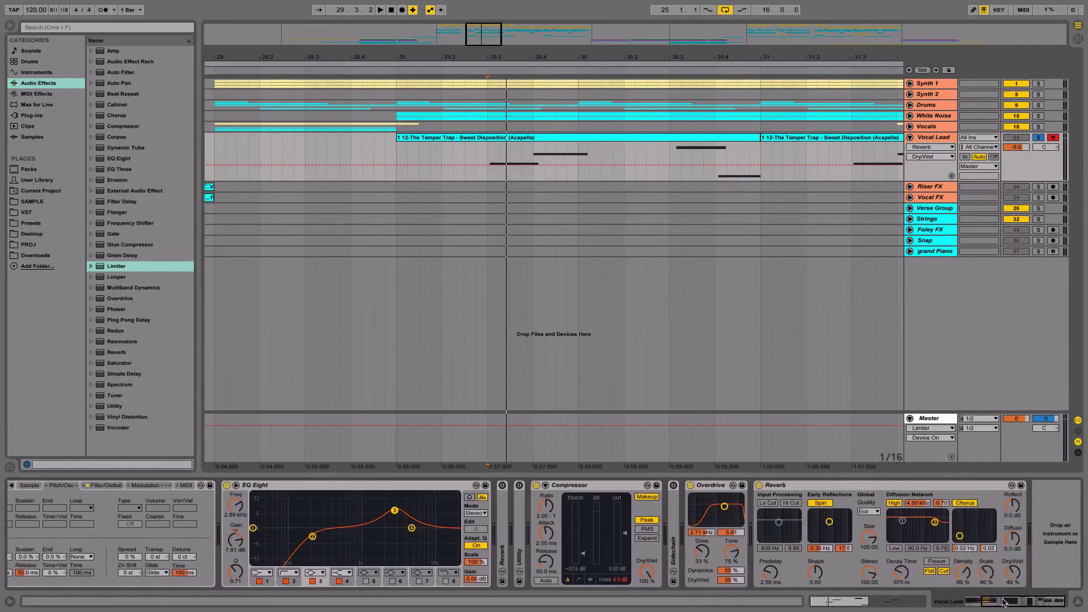
pyautogui.click(690, 486)
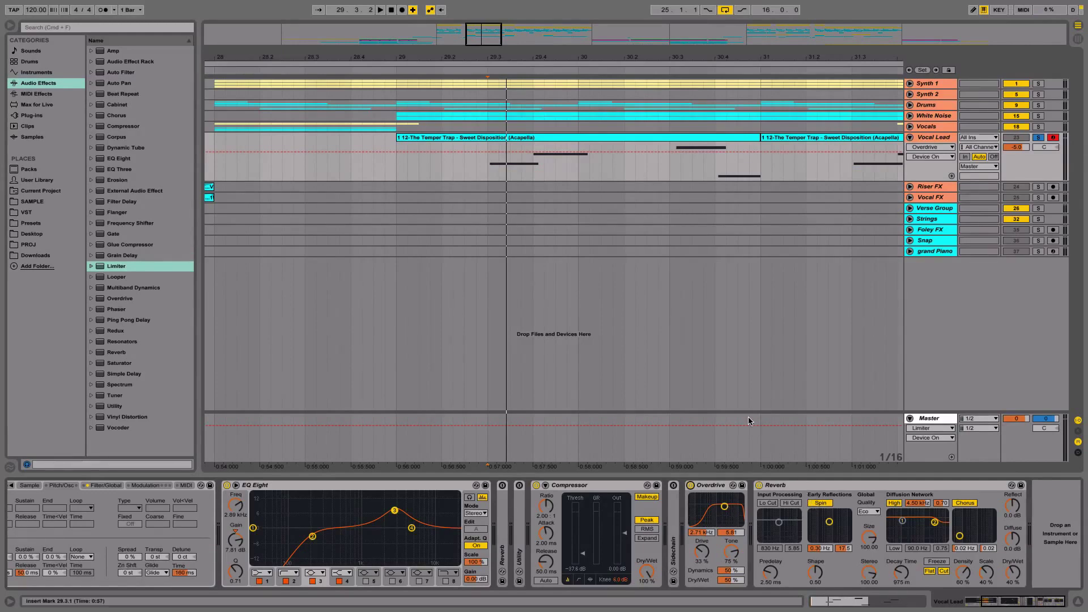
# - Audition the VDX1 Party Base clip at 27.4.3 with Riser FX soloed, unfold the track, and open the clip's sample settings
pyautogui.moveTo(641, 55); pyautogui.dragTo(641, 25)
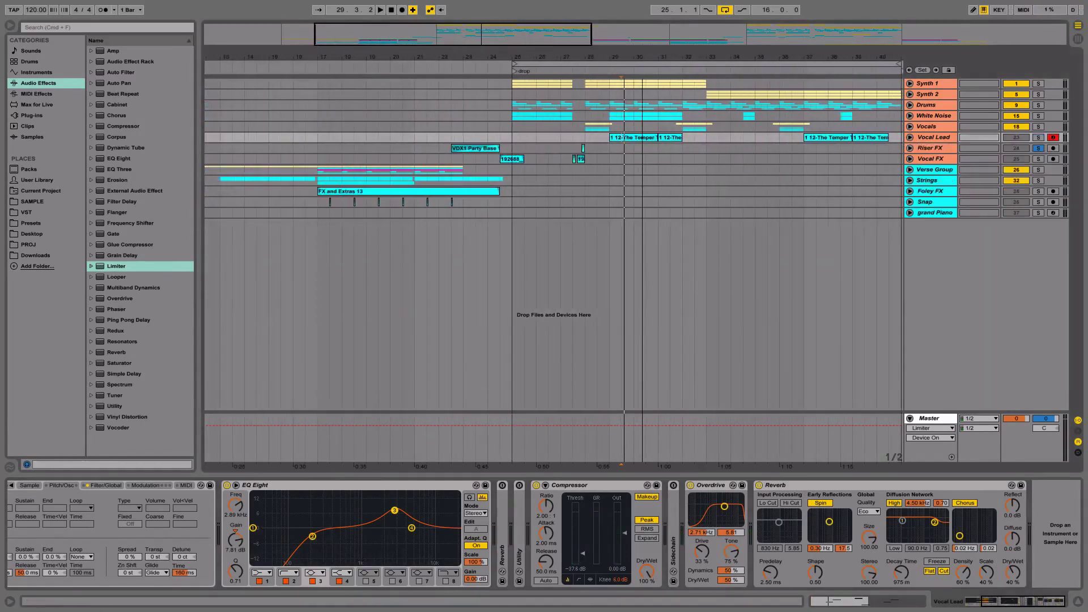
pyautogui.moveTo(580, 56); pyautogui.dragTo(581, 105)
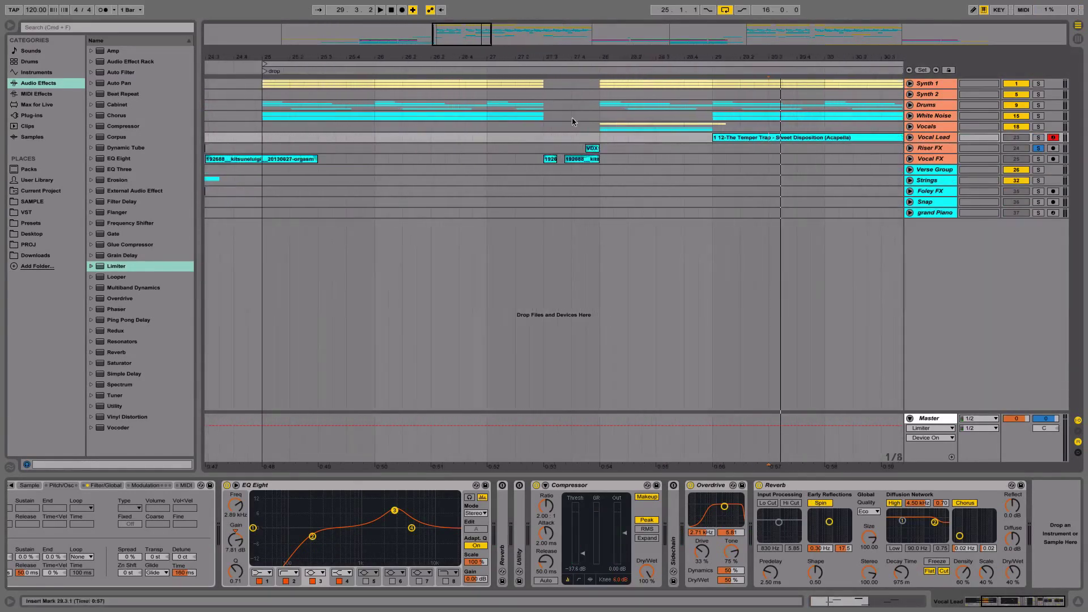
pyautogui.click(589, 147)
pyautogui.press('space')
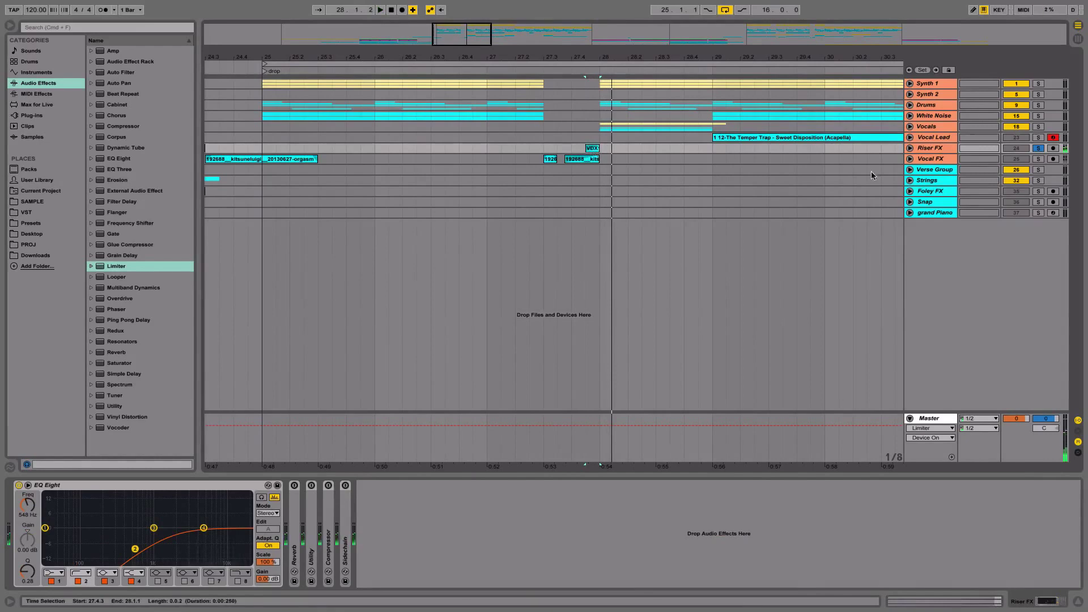
pyautogui.click(909, 148)
pyautogui.doubleClick(595, 149)
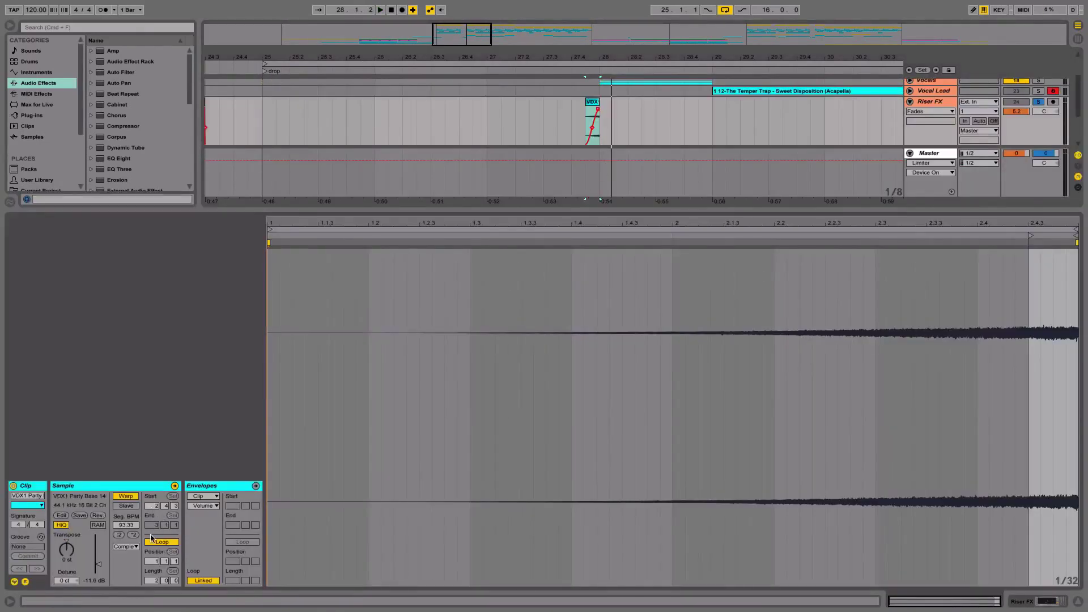
# - Reverse the VDX1 Party Base clip's sample to compare the waveform, and reverse it back
pyautogui.click(97, 515)
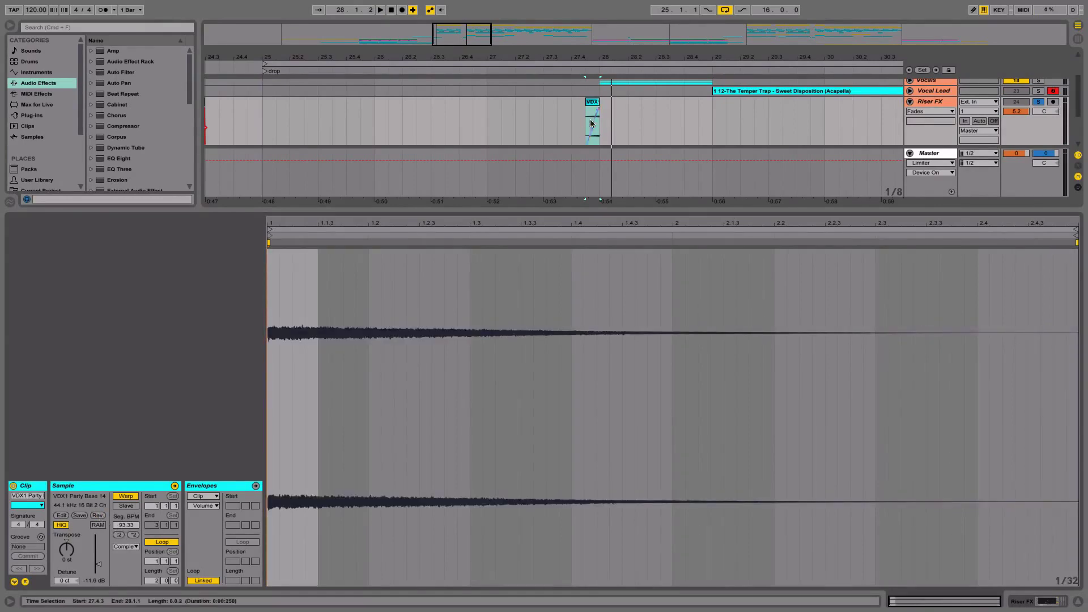
pyautogui.click(379, 307)
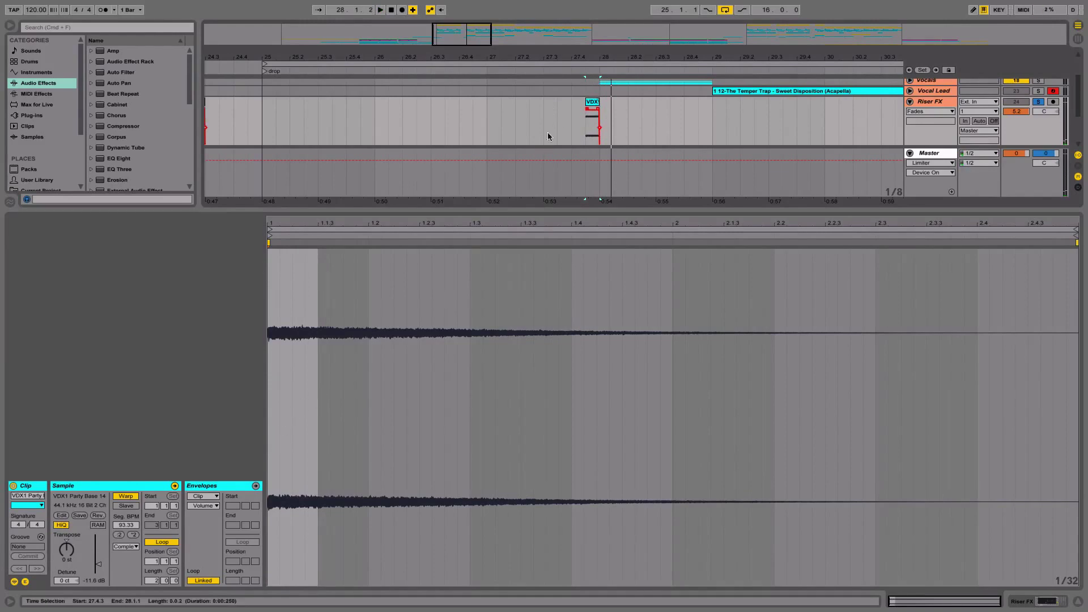
pyautogui.click(595, 105)
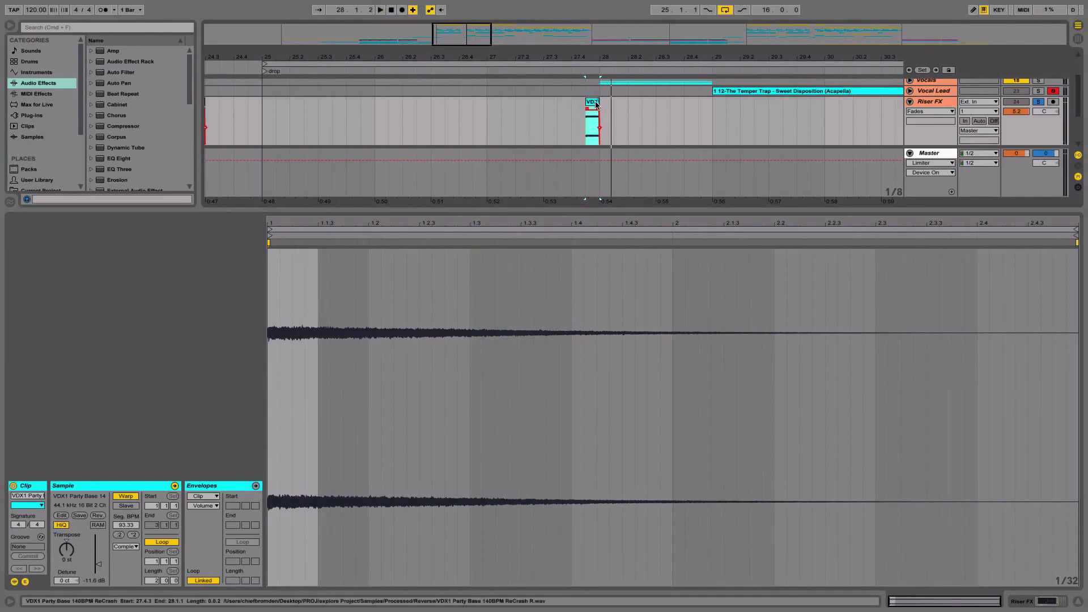
pyautogui.click(98, 516)
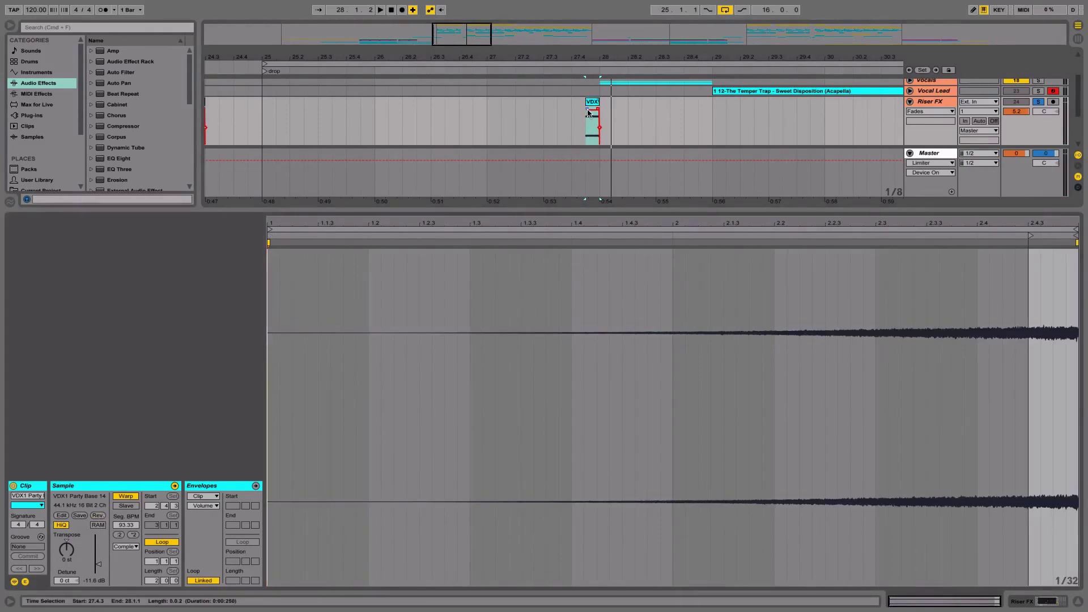
# - Extend the fade-in across the whole VDX1 Party Base clip, audition it, and clear the Riser FX solo with the clip view closed
pyautogui.moveTo(587, 109); pyautogui.dragTo(601, 110)
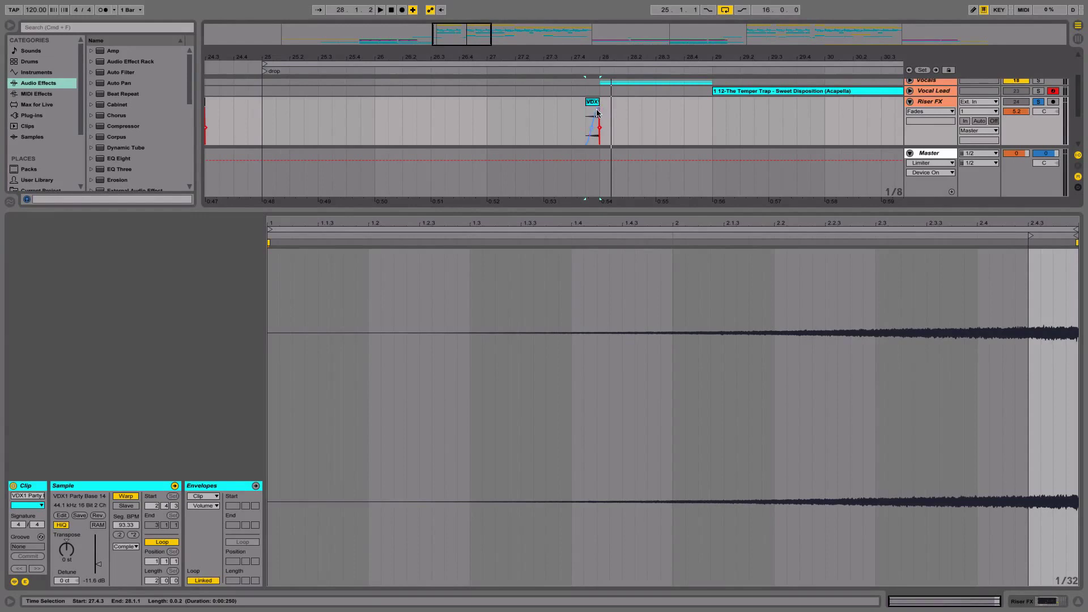
pyautogui.click(593, 107)
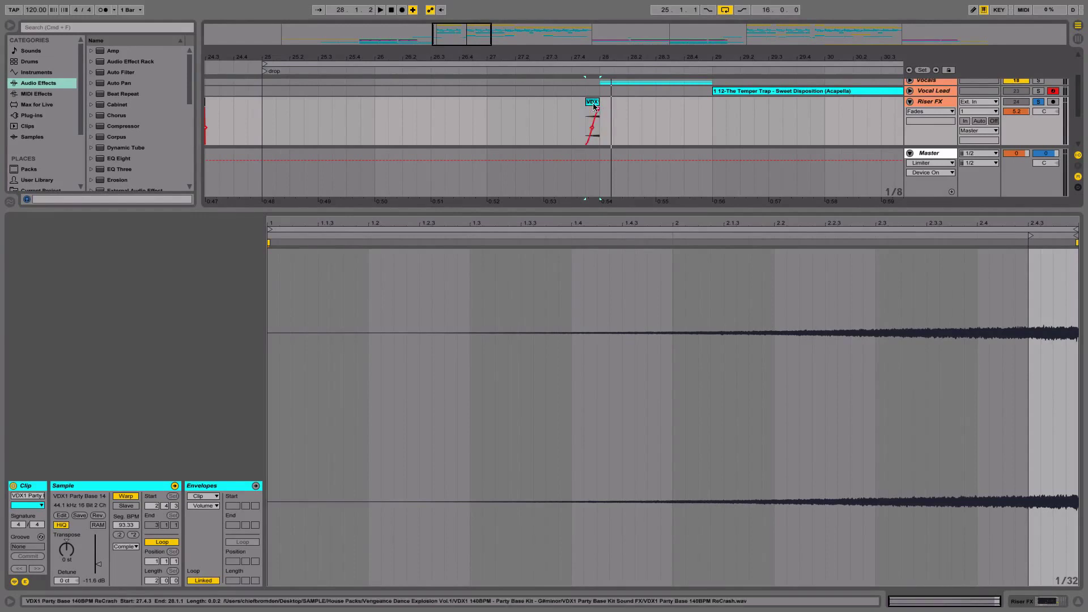
pyautogui.press('space')
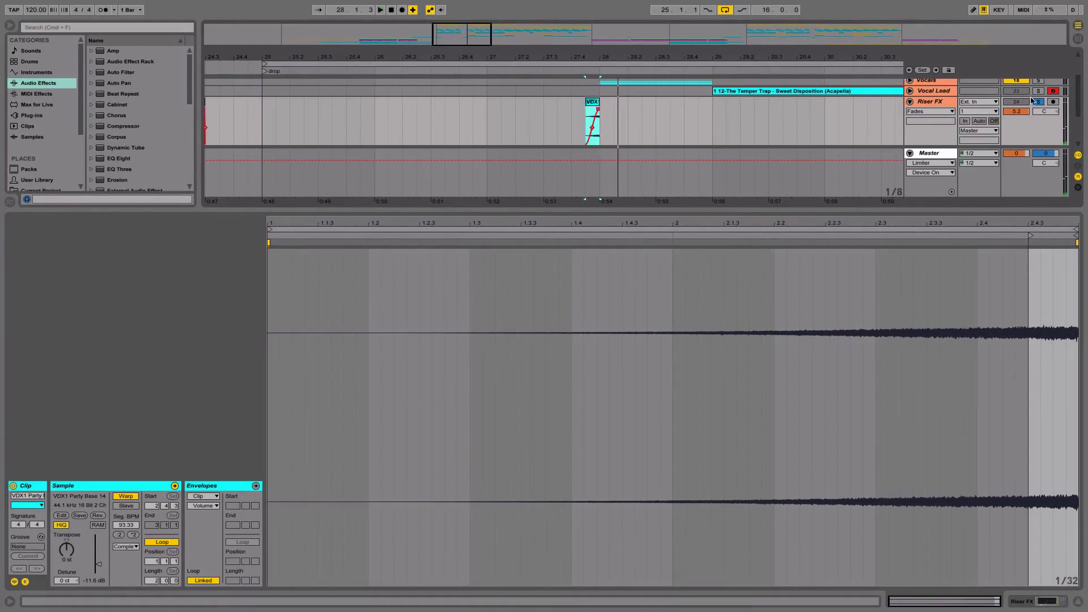
pyautogui.click(1038, 102)
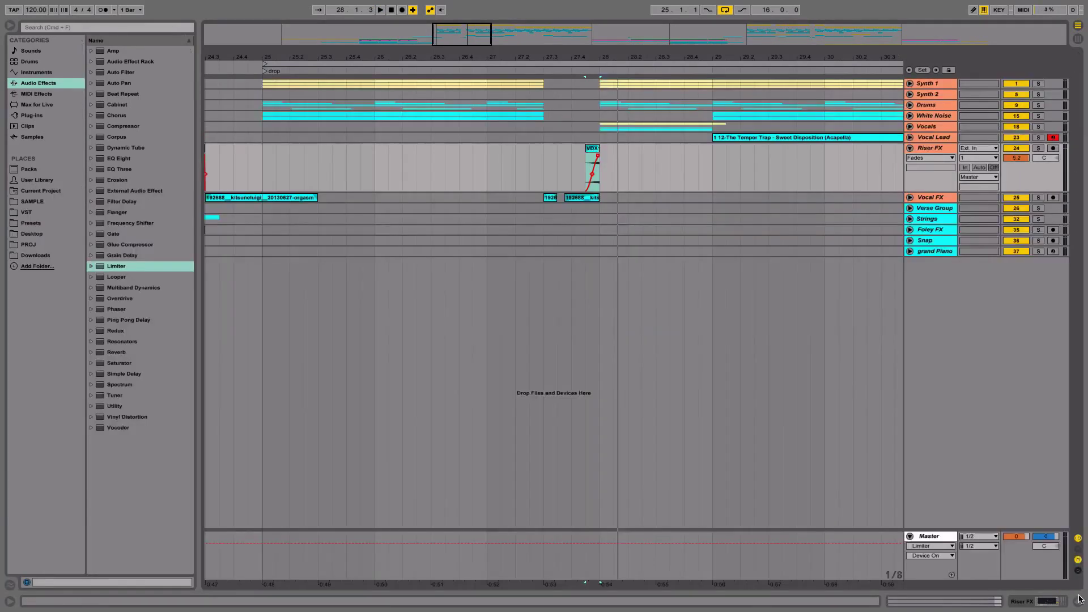
pyautogui.click(1078, 601)
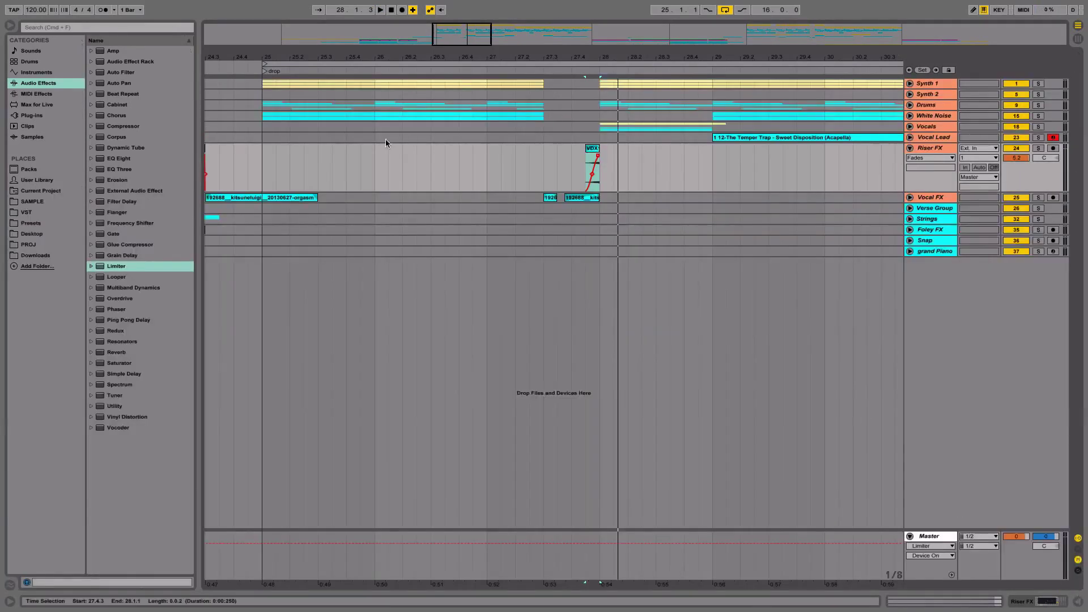
# - Solo Vocal FX, audition its short clip at 27.3.1, and examine the fades of the clips in the unfolded track
pyautogui.click(539, 197)
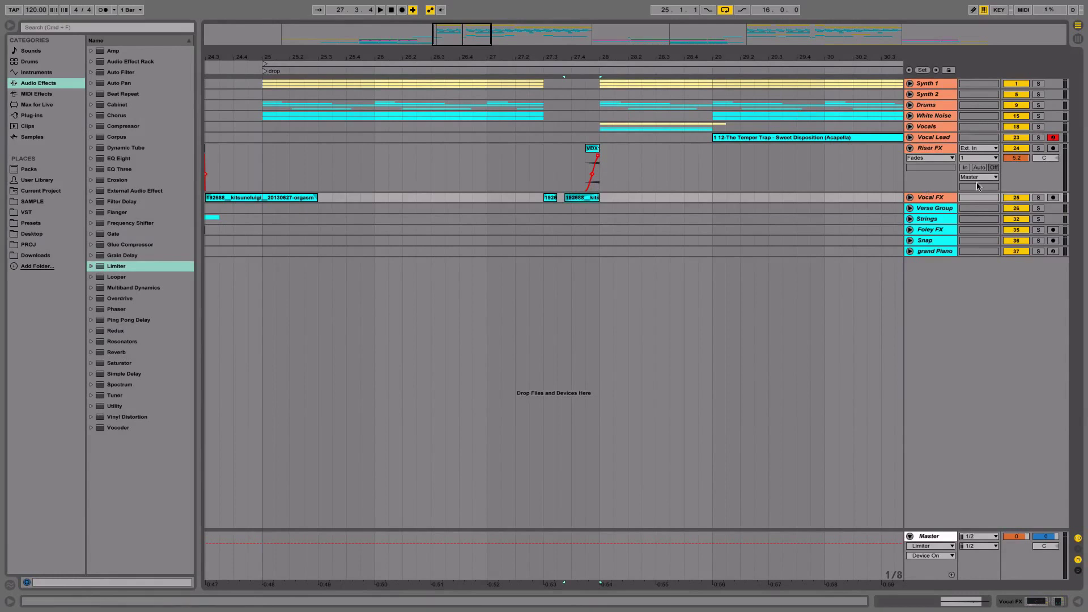
pyautogui.click(1038, 197)
pyautogui.click(553, 198)
pyautogui.press('space')
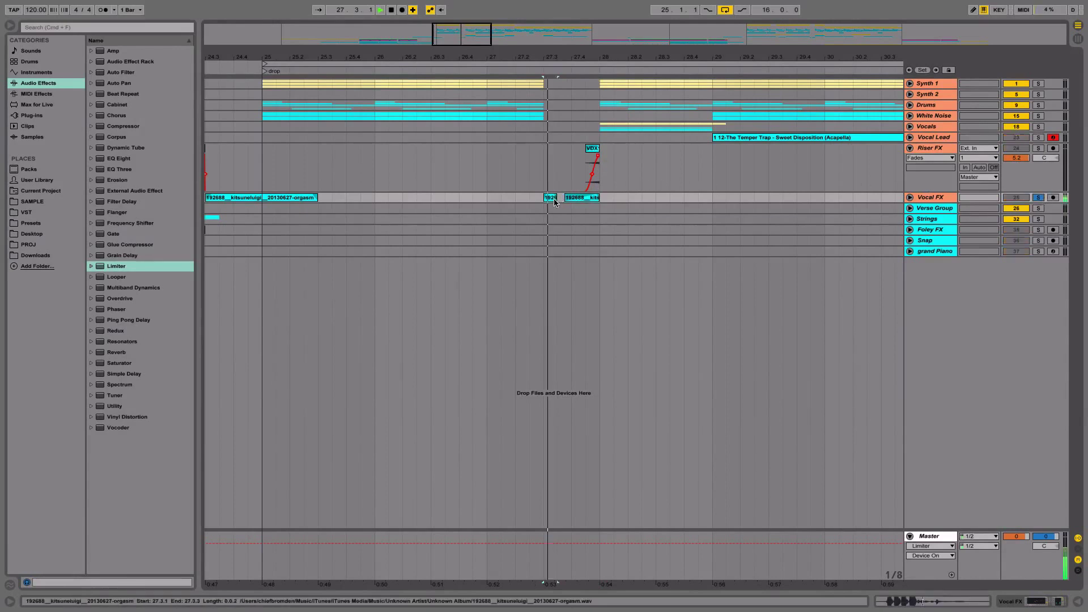
pyautogui.press('space')
pyautogui.click(909, 198)
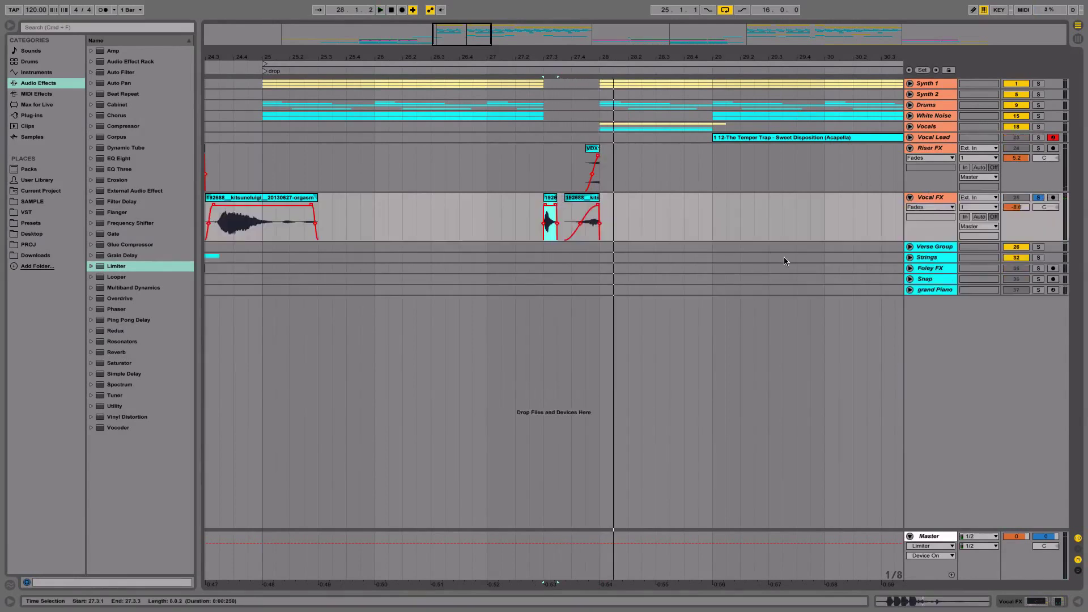
pyautogui.click(581, 224)
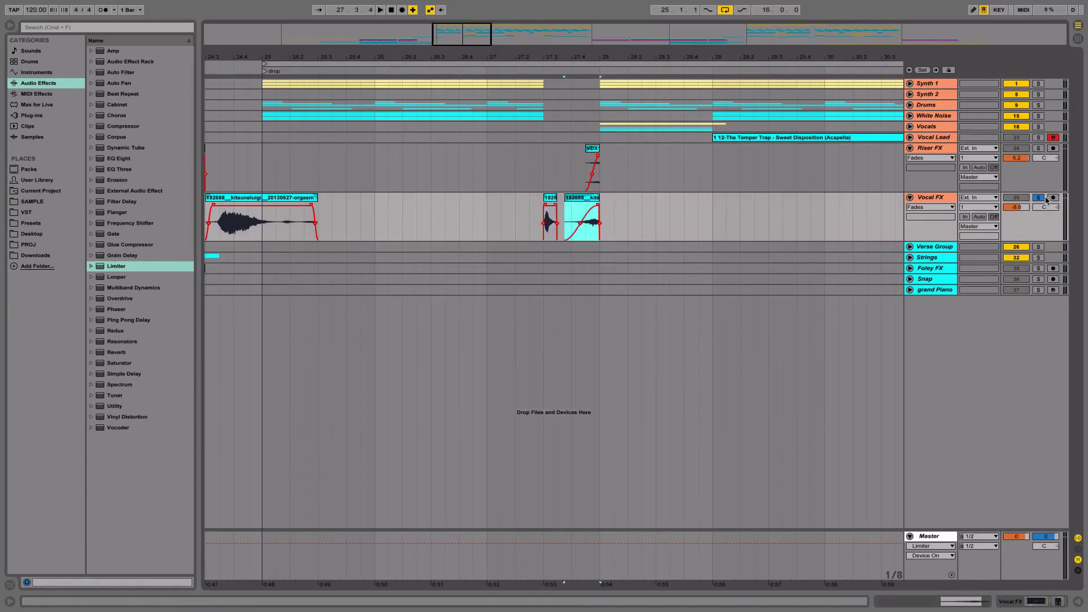
# - Clear the Vocal FX solo and fold the Vocal FX and Riser FX tracks
pyautogui.click(1042, 198)
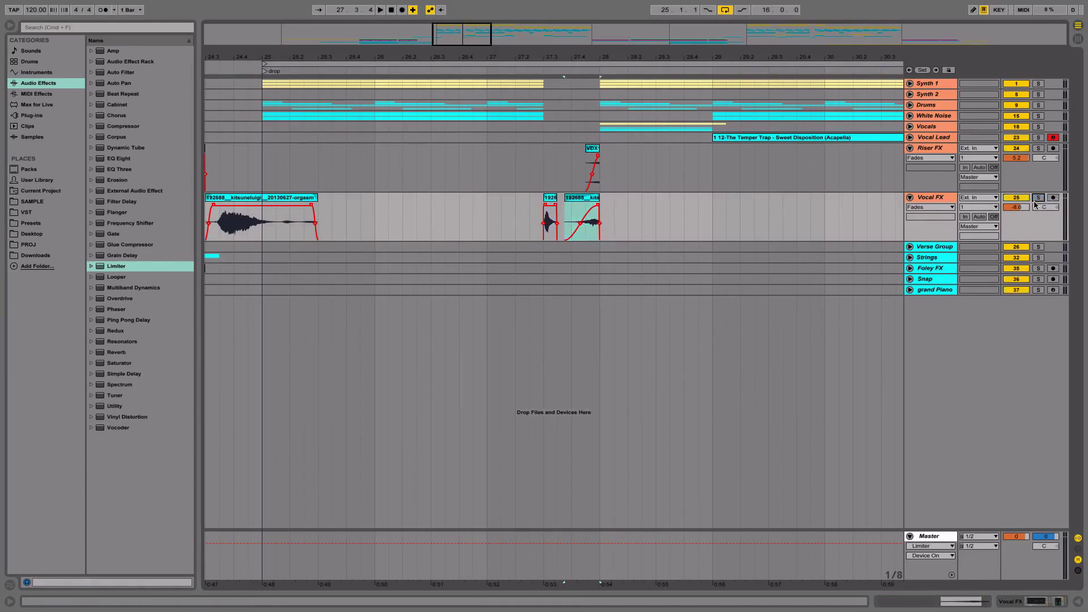
pyautogui.click(910, 198)
pyautogui.click(910, 148)
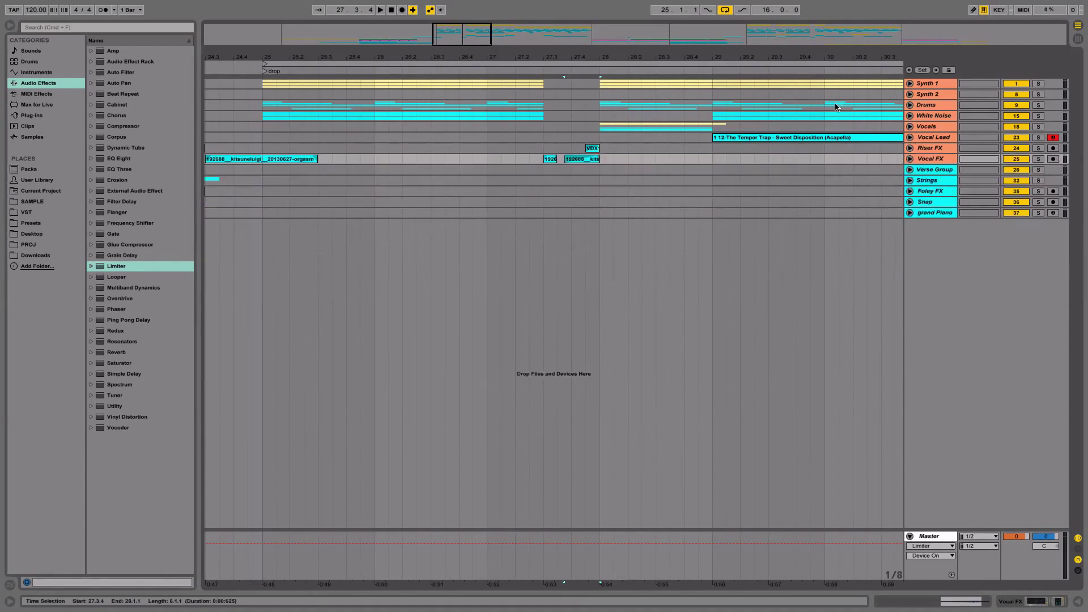
# - Solo the Synth 2 group and audition it from bar 33
pyautogui.moveTo(760, 59); pyautogui.dragTo(493, 59)
pyautogui.moveTo(564, 62); pyautogui.dragTo(552, 94)
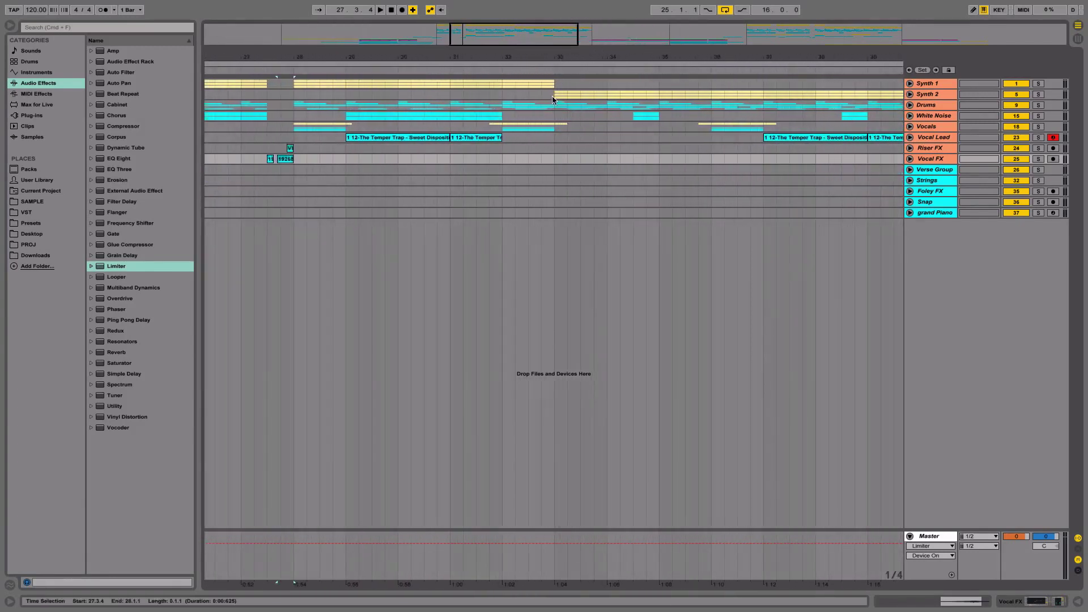
pyautogui.click(552, 94)
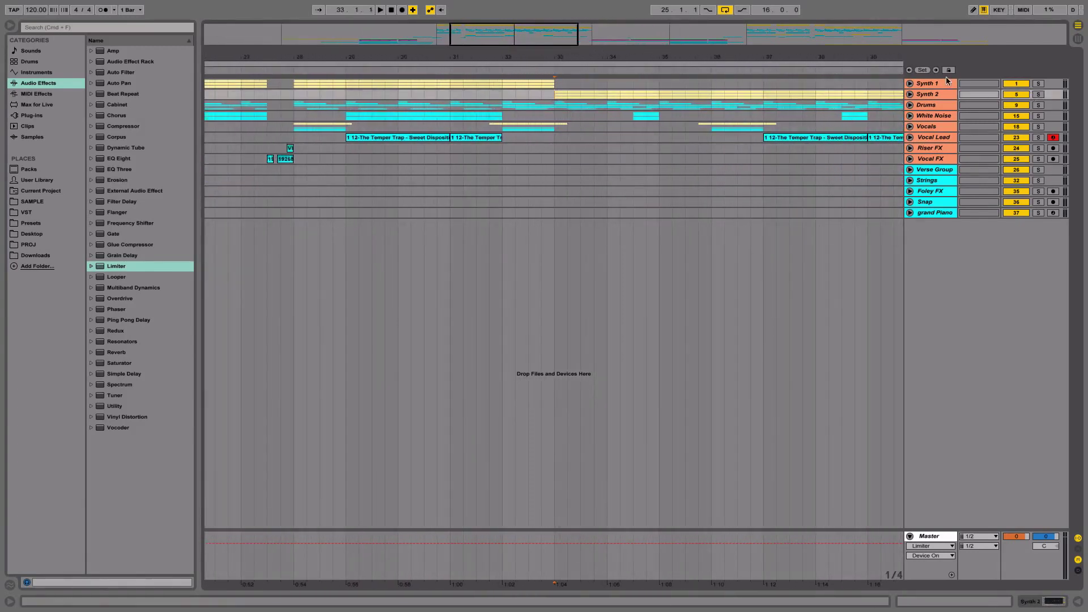
pyautogui.click(1038, 95)
pyautogui.press('space')
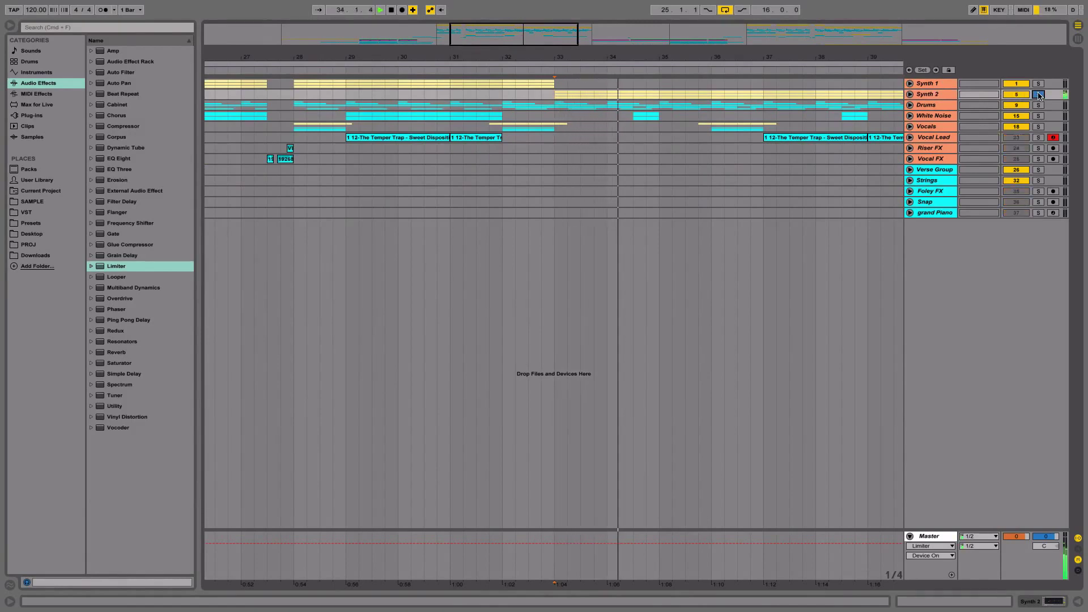
pyautogui.press('space')
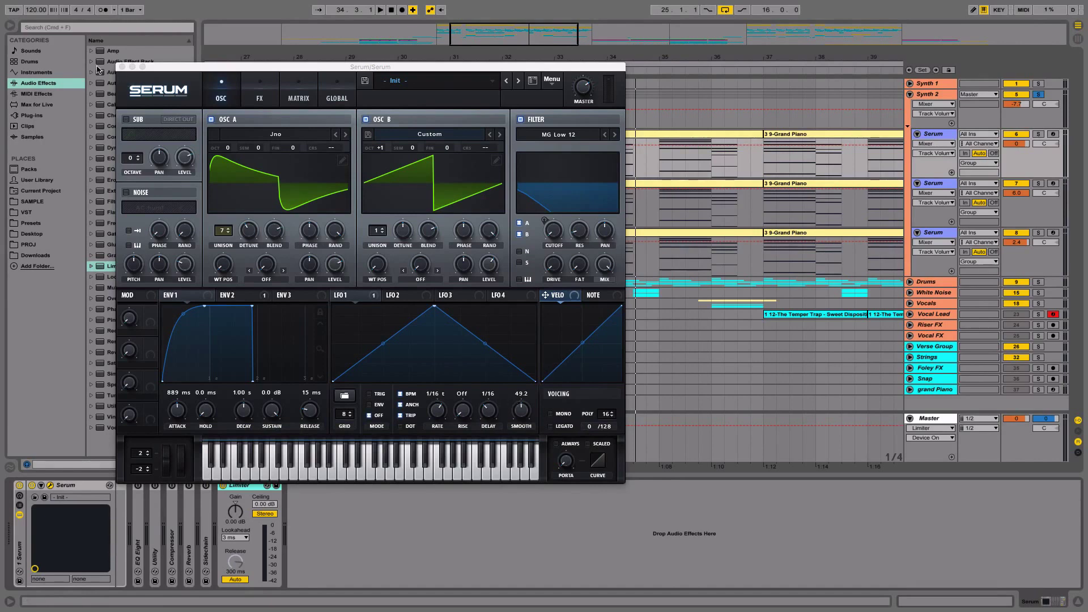
# - Close the Serum window, clear the Synth 2 solo, and play the full mix from bar 33
pyautogui.click(122, 67)
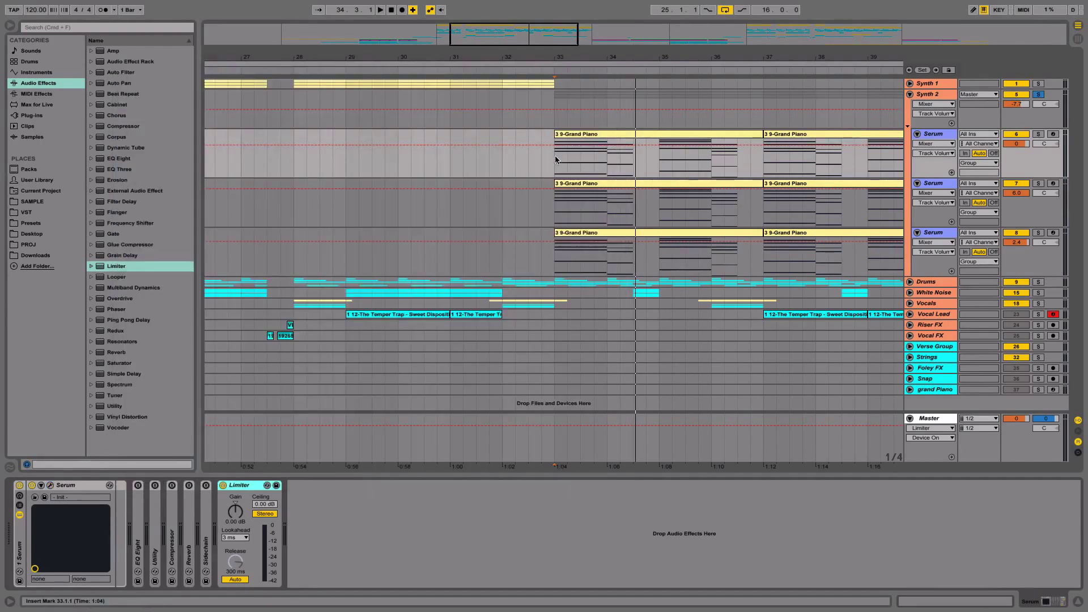
pyautogui.click(1036, 94)
pyautogui.press('space')
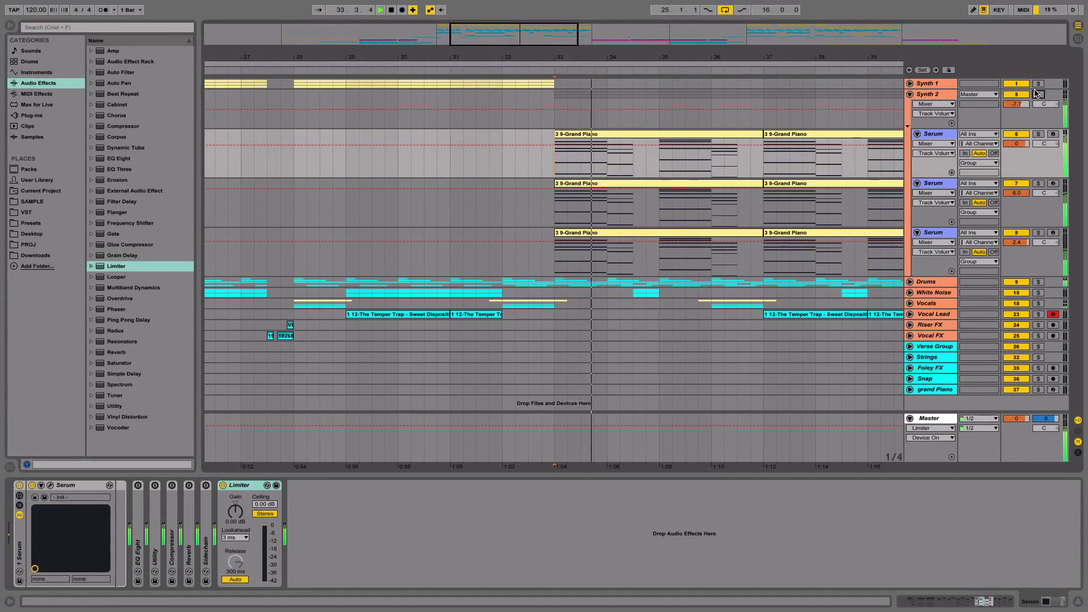
# - Stop playback, compare the Synth 1 and Synth 2 clips around bar 33, and fold both synth groups
pyautogui.press('space')
pyautogui.hscroll(2, 634, 183)
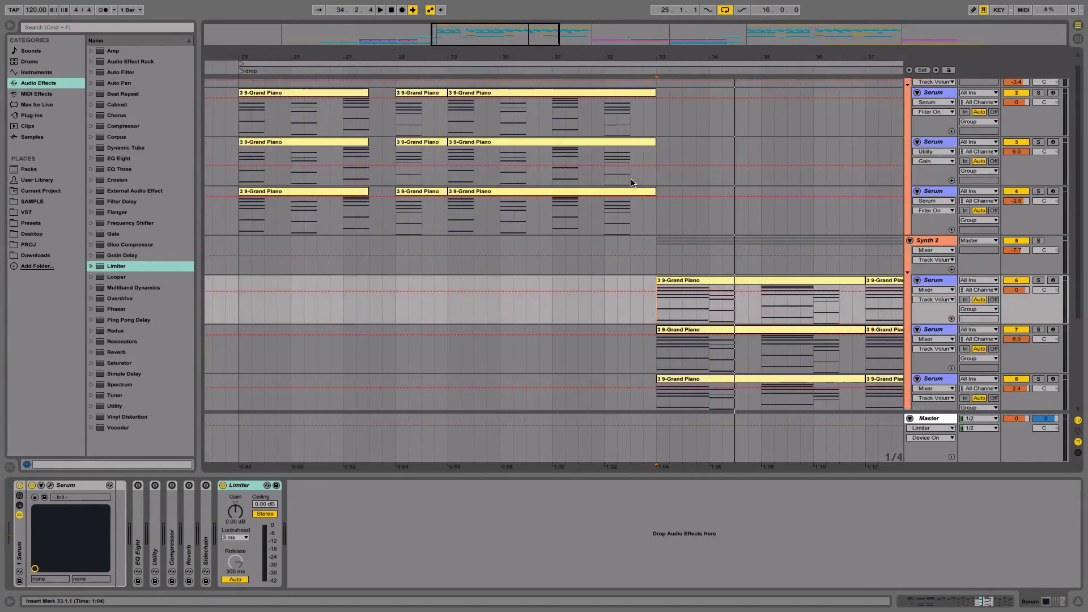
pyautogui.hscroll(-2, 634, 183)
pyautogui.scroll(1, 633, 183)
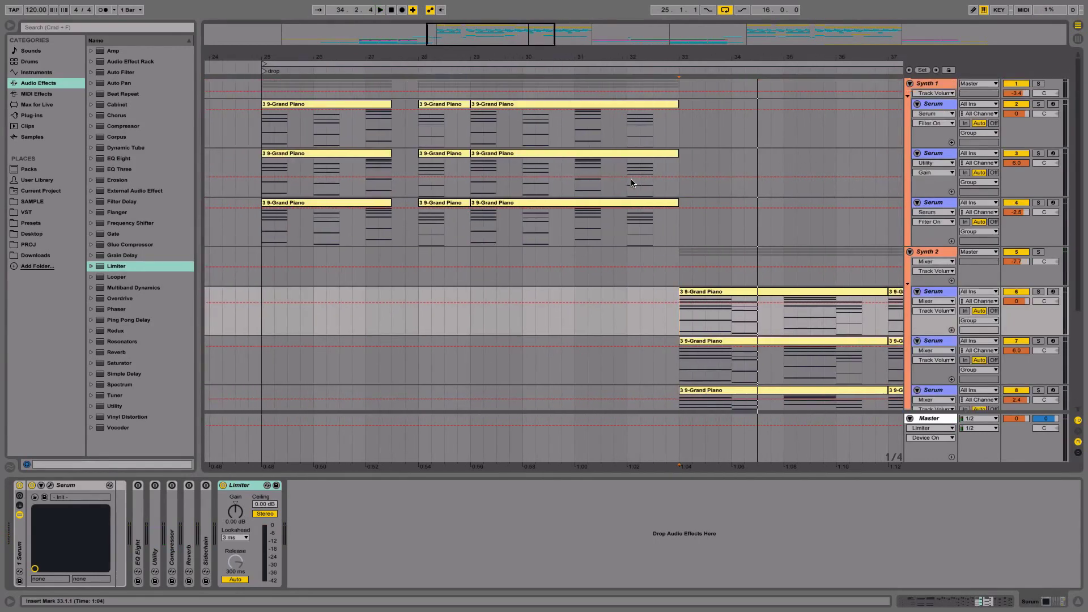
pyautogui.hscroll(5, 631, 179)
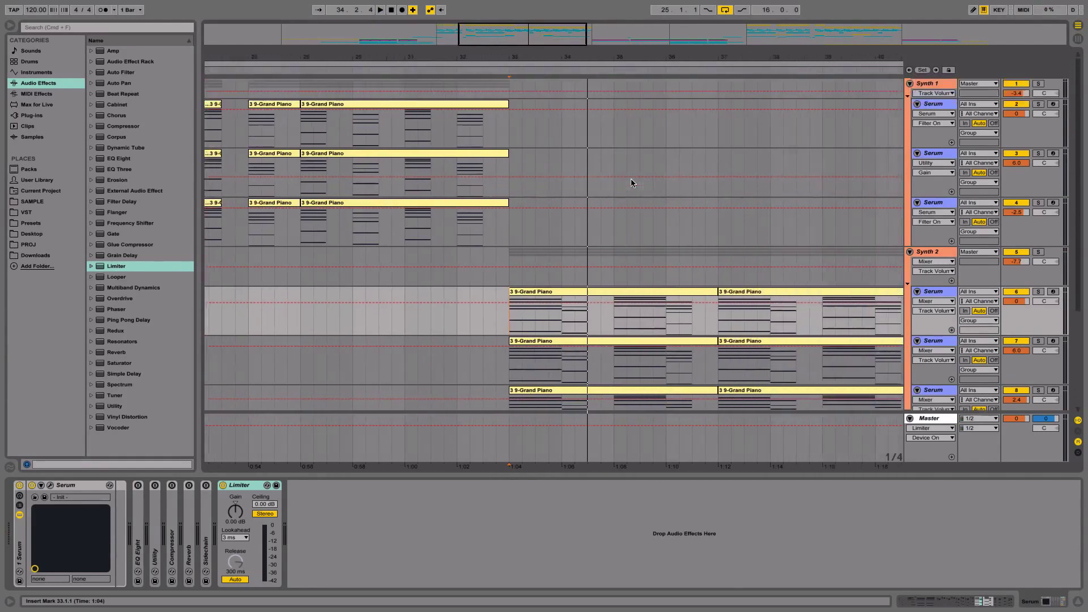
pyautogui.click(910, 84)
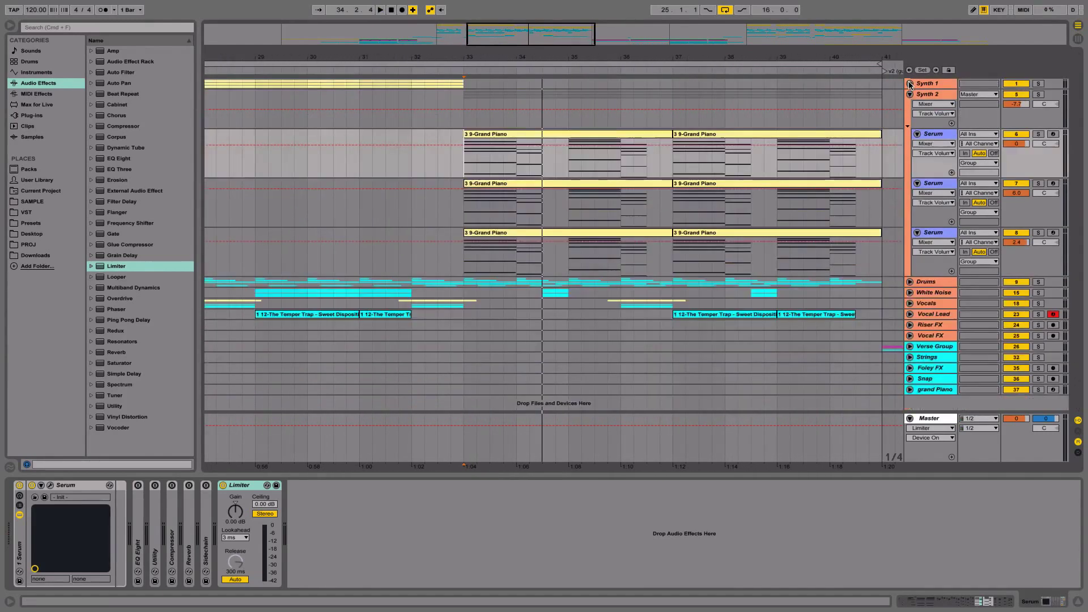
pyautogui.click(909, 94)
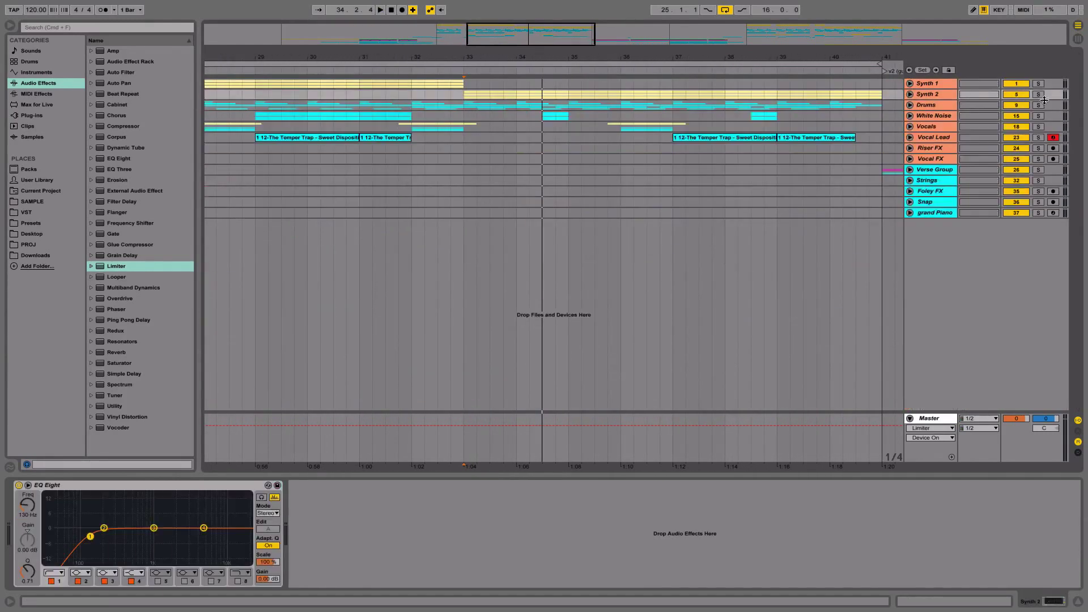
# - Audition the full mix from 32.3.1 through the change from Synth 1 to Synth 2, and bring the whole drop section into view
pyautogui.click(436, 93)
pyautogui.press('space')
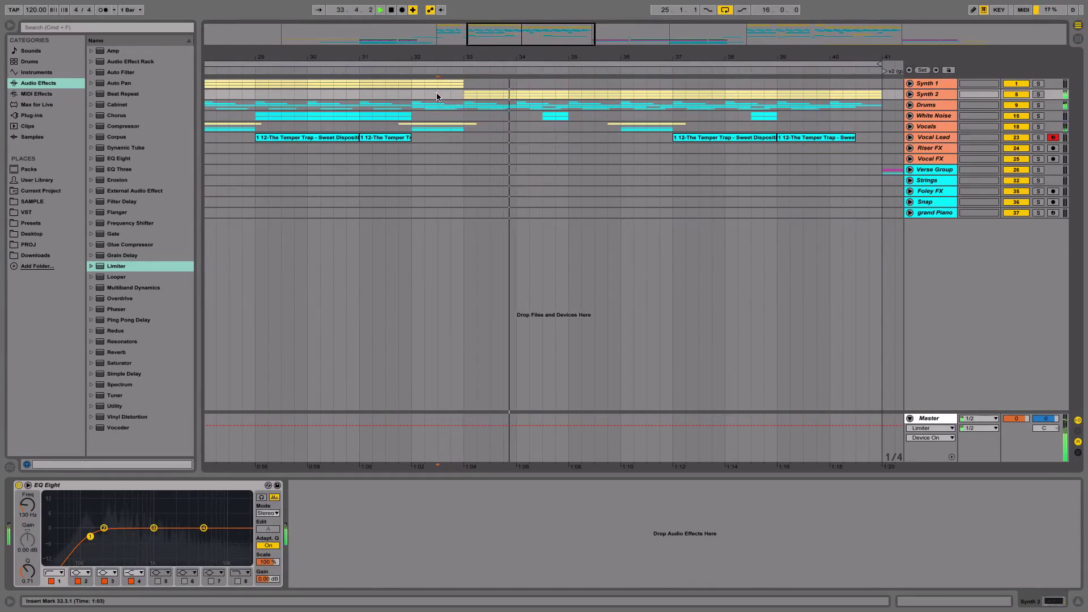
pyautogui.press('space')
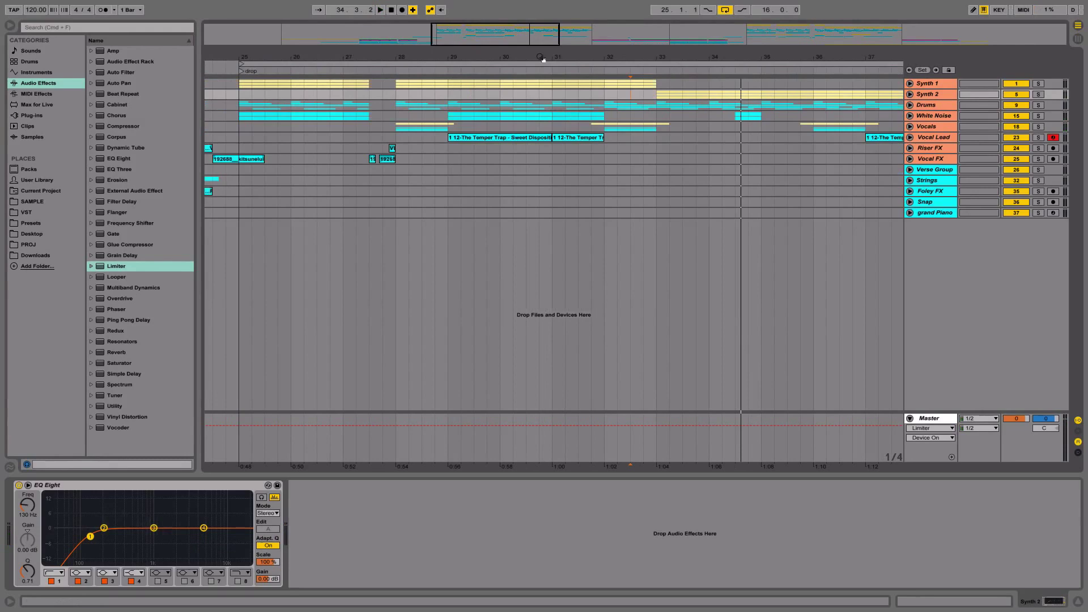
pyautogui.moveTo(540, 53); pyautogui.dragTo(470, 53)
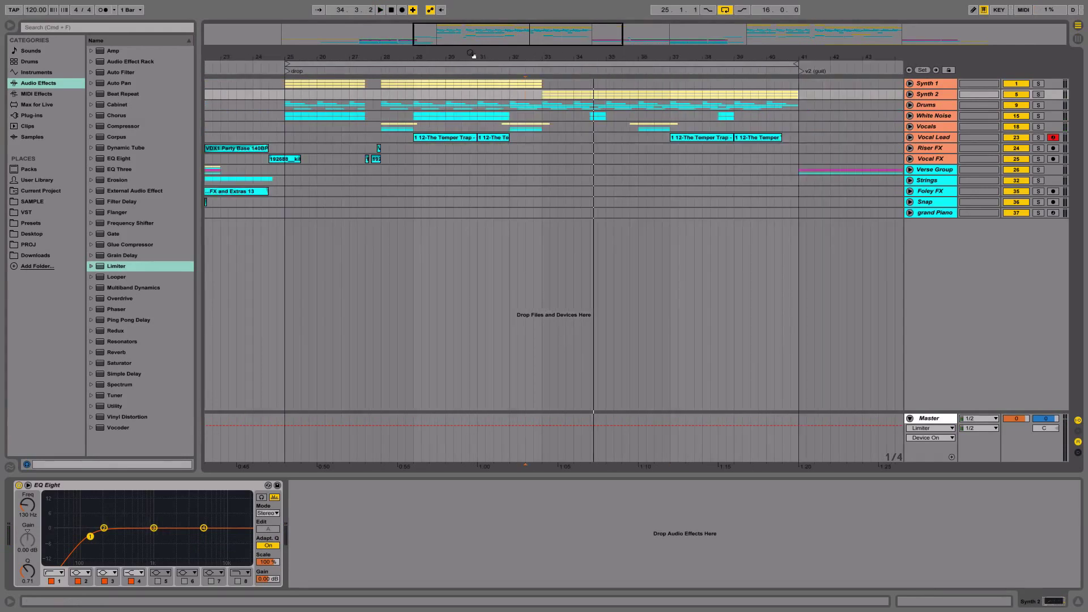